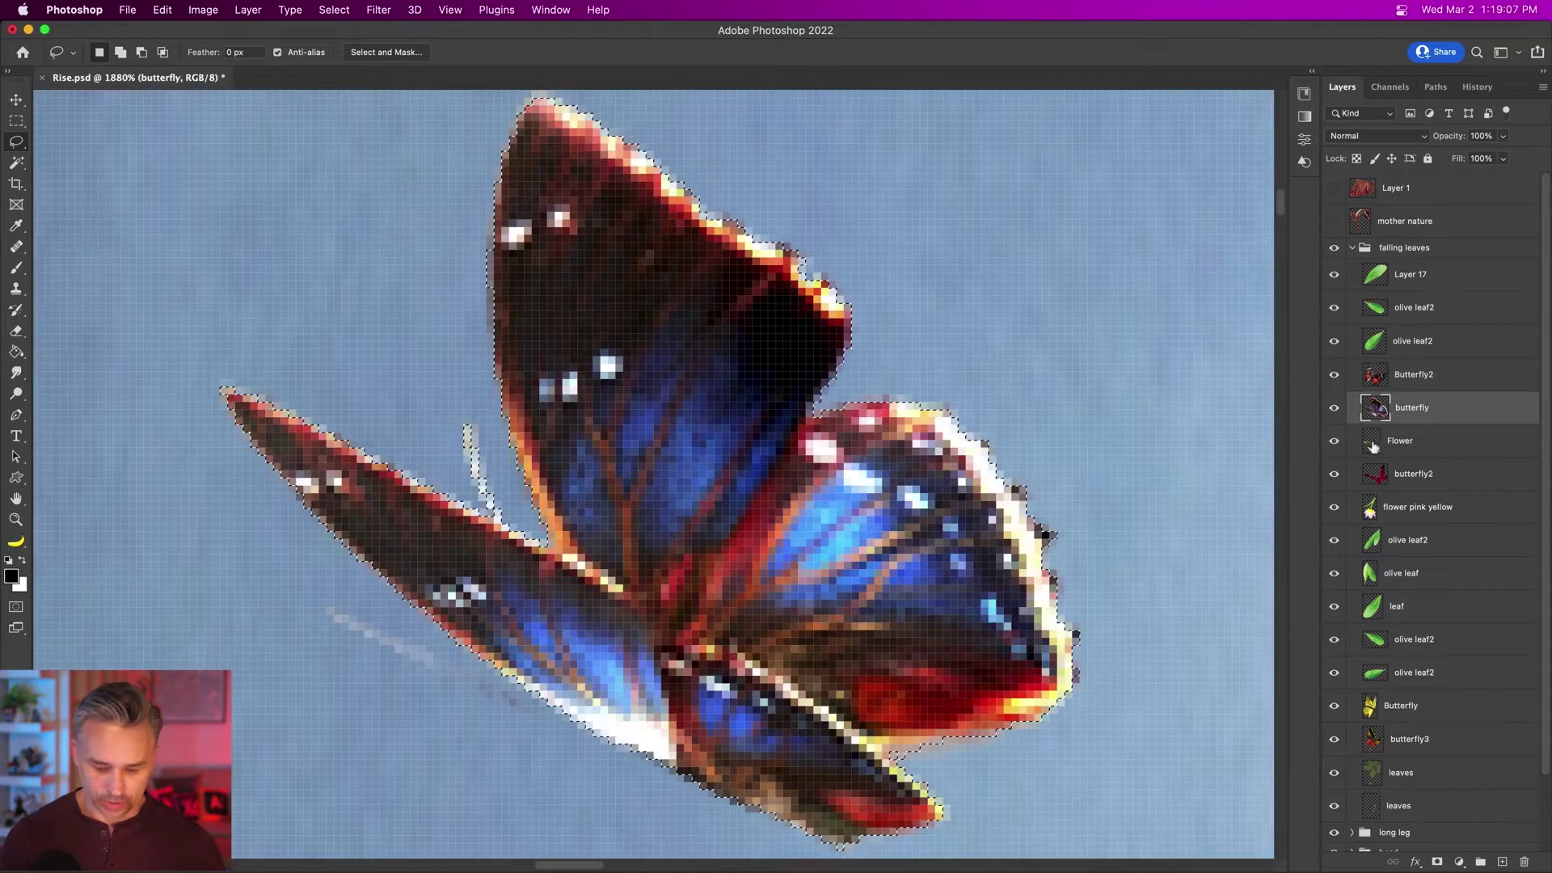
# Select the Flower layer and fit the whole Rise.psd artwork back in the window
pyautogui.click(1373, 440)
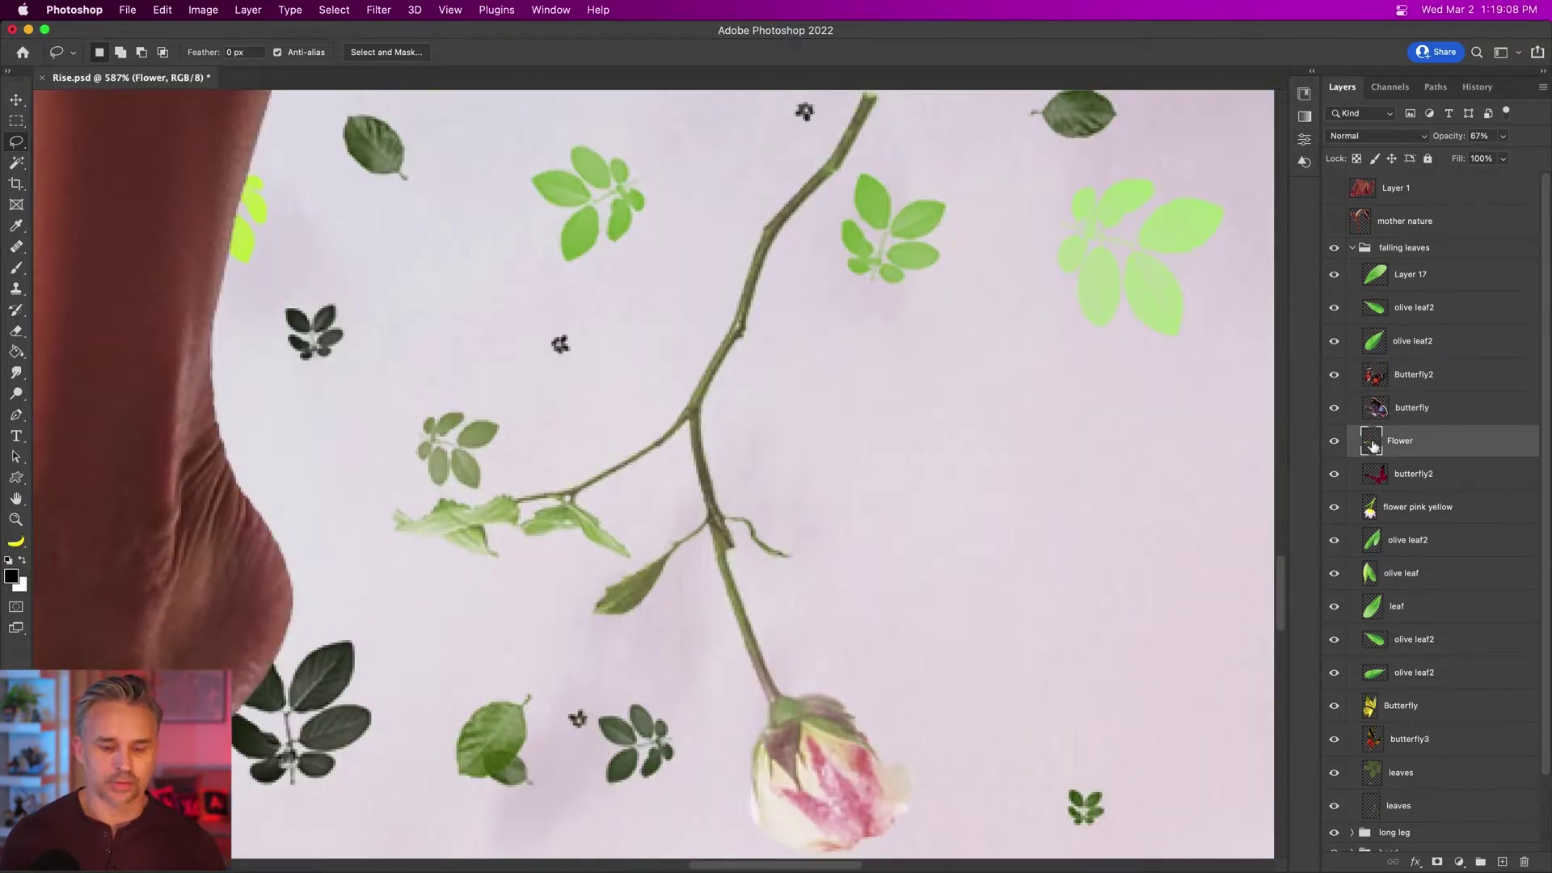
pyautogui.press('super+0')
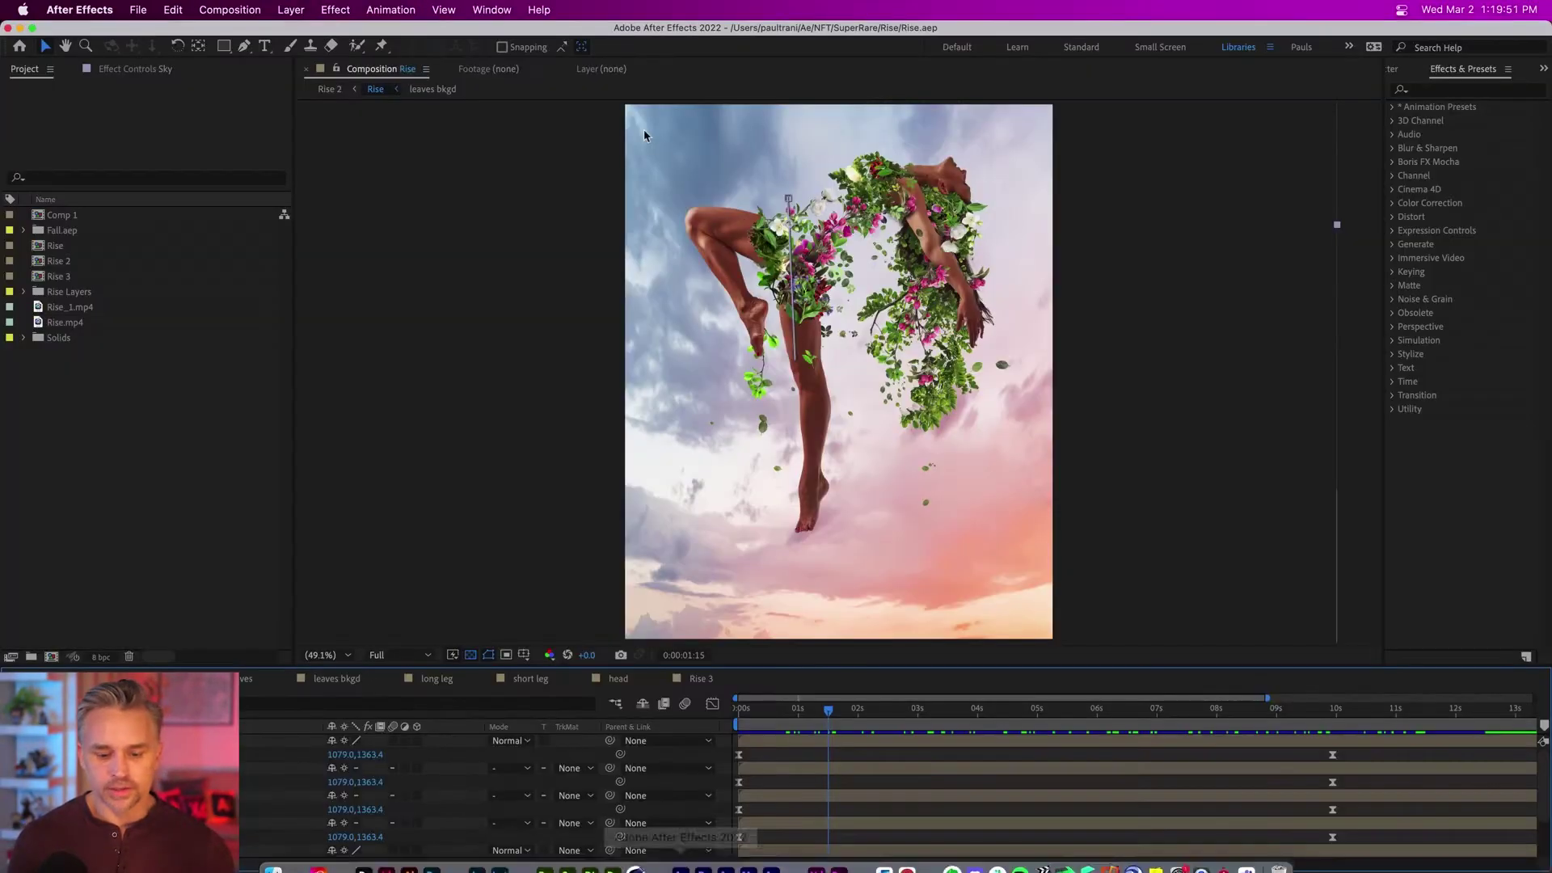
# Preview the Rise animation, then view the long leg comp at about 0:00:04:23
pyautogui.press('space')
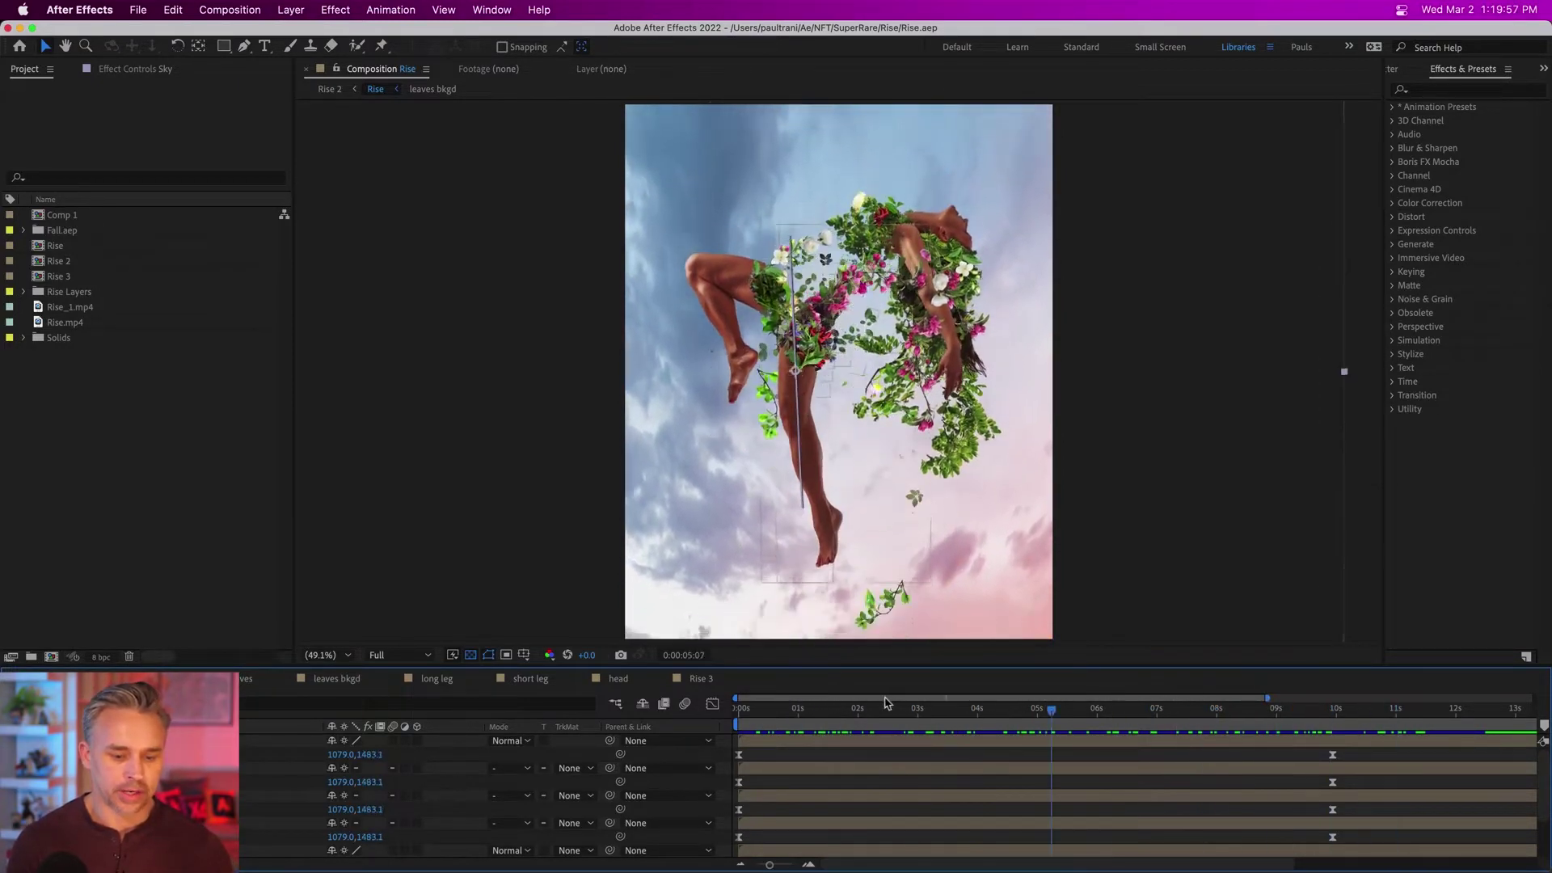
pyautogui.click(453, 683)
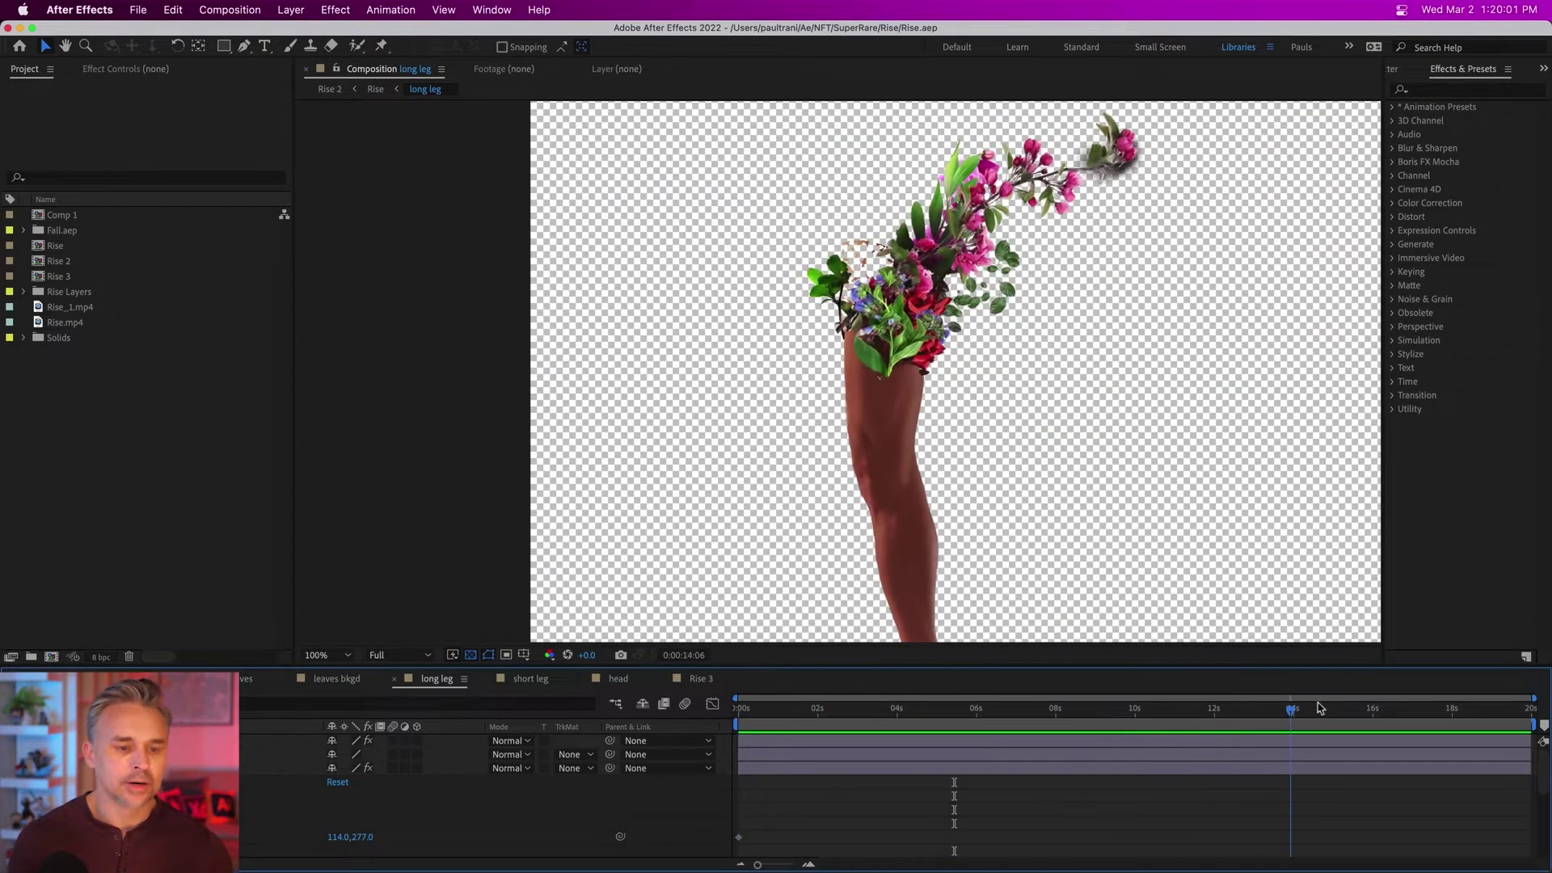
pyautogui.moveTo(1058, 712); pyautogui.dragTo(929, 708)
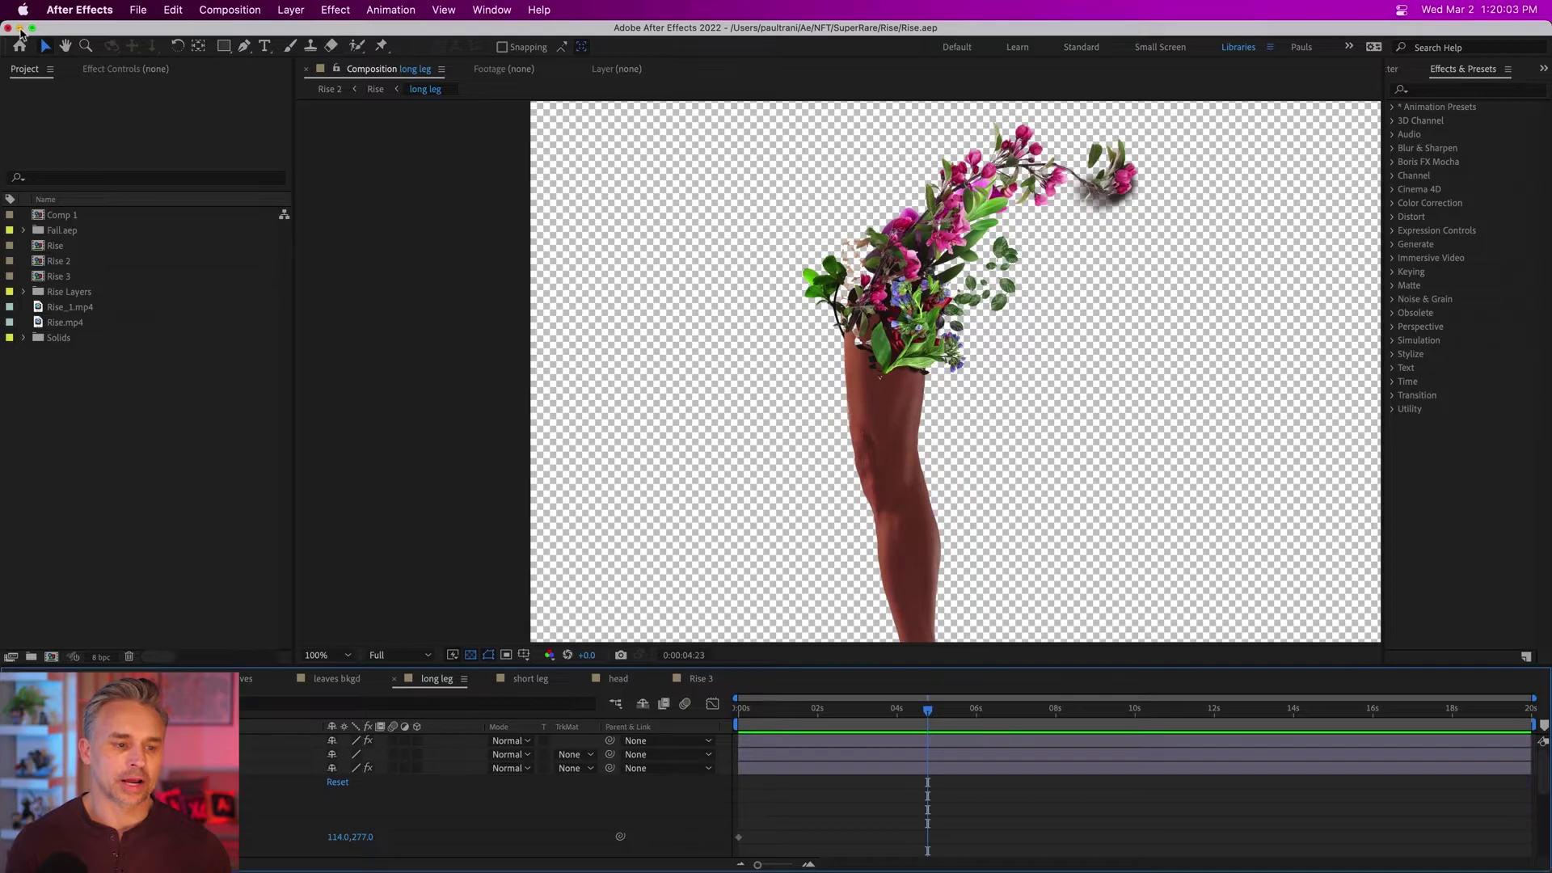
pyautogui.click(20, 29)
# Minimize Photoshop and arrange Rise 3.mp4 and Rise.jpg side by side on the desktop
pyautogui.click(20, 29)
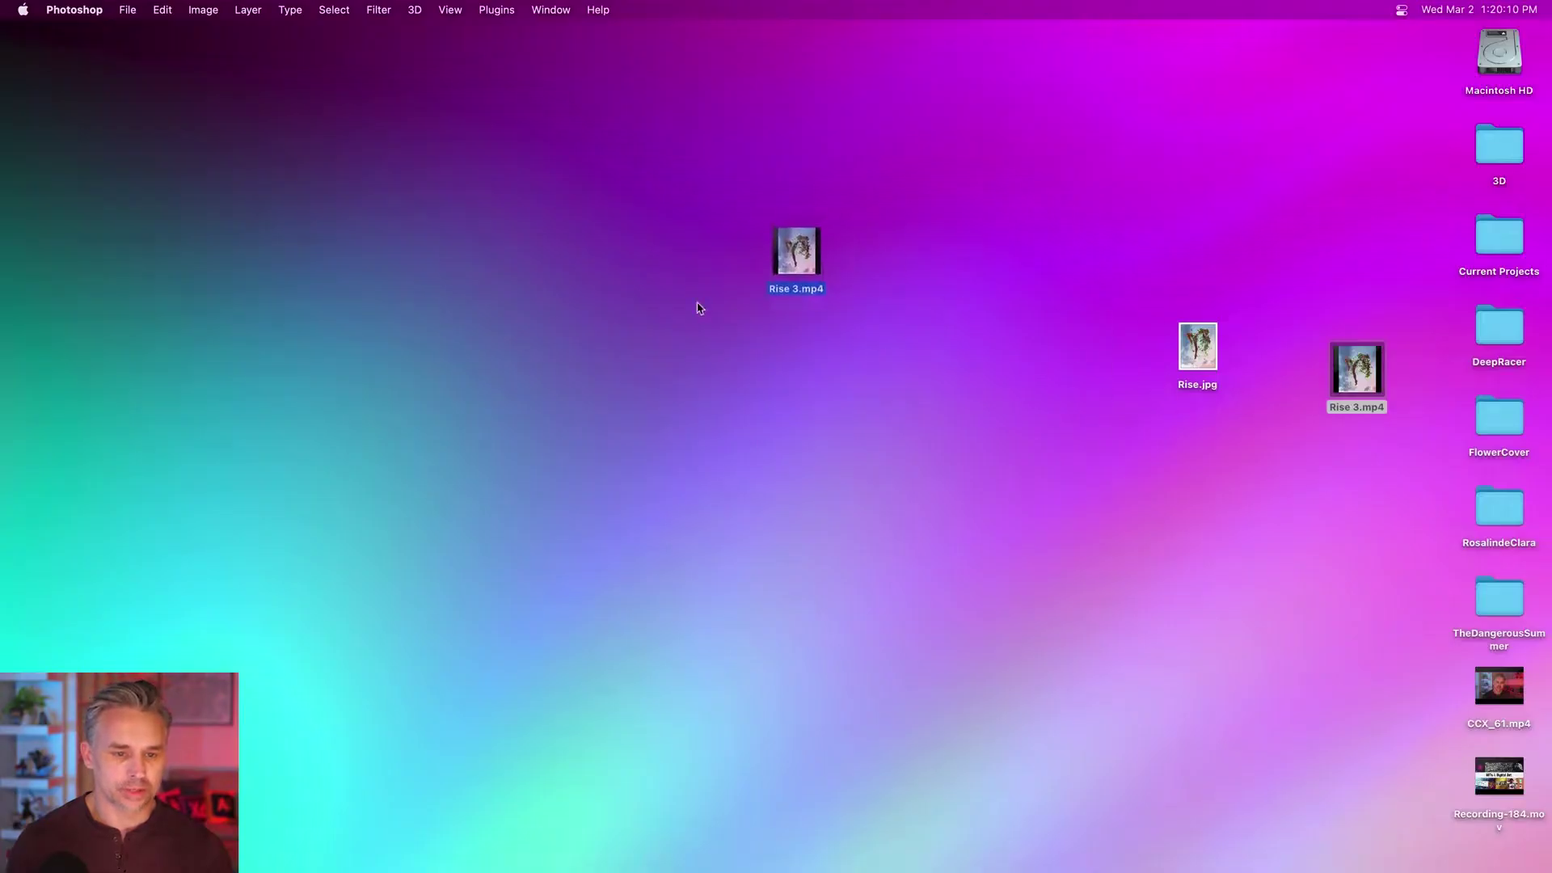
pyautogui.moveTo(700, 308); pyautogui.dragTo(774, 361)
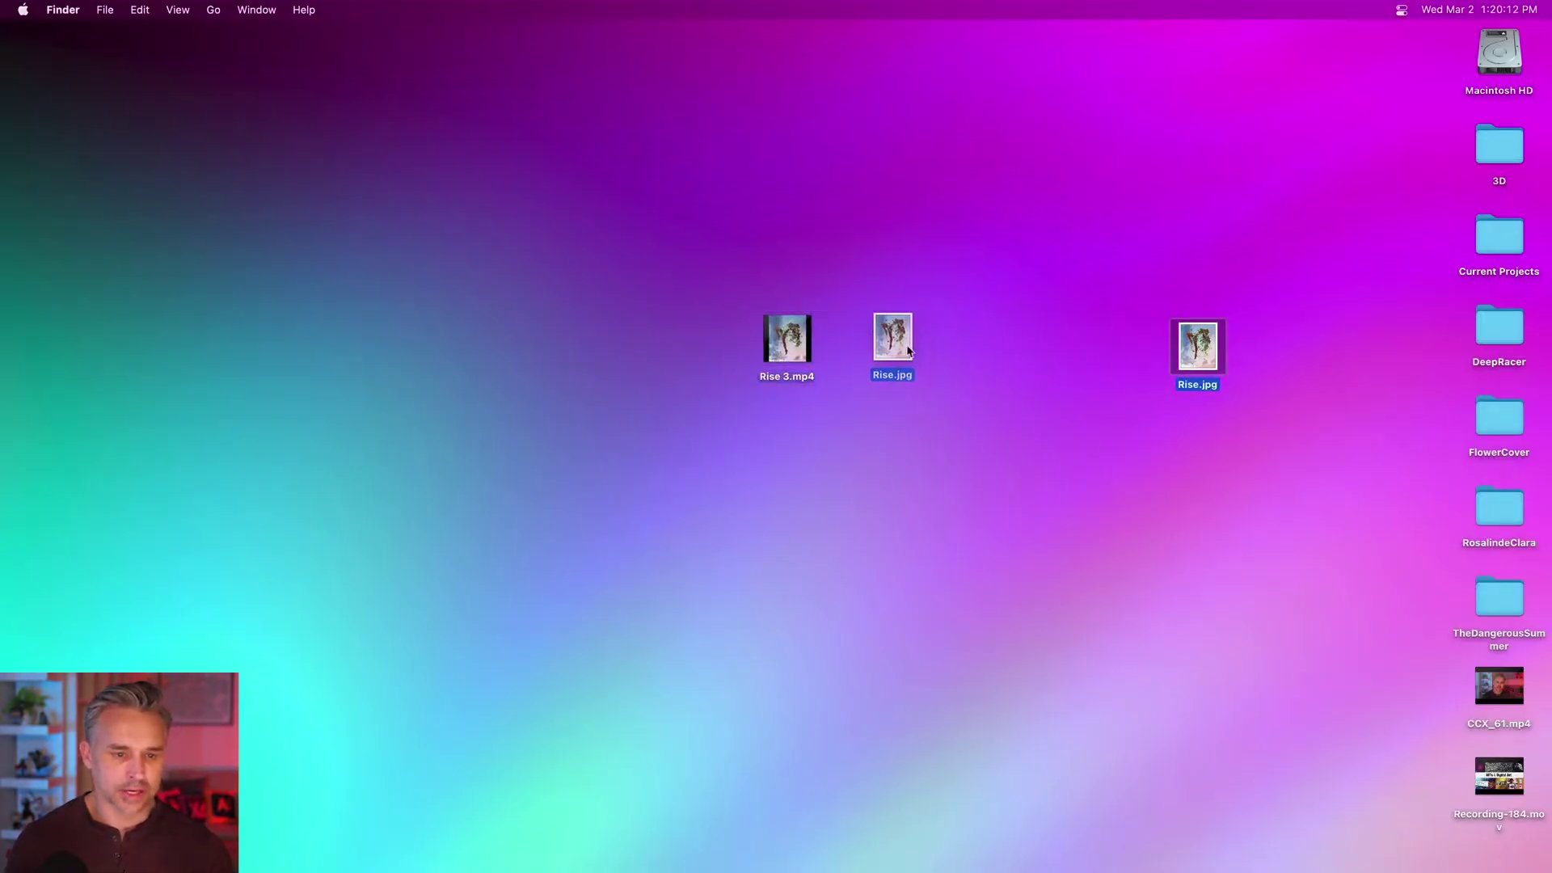
pyautogui.moveTo(667, 264); pyautogui.dragTo(894, 404)
pyautogui.moveTo(799, 367); pyautogui.dragTo(1227, 343)
pyautogui.click(1025, 242)
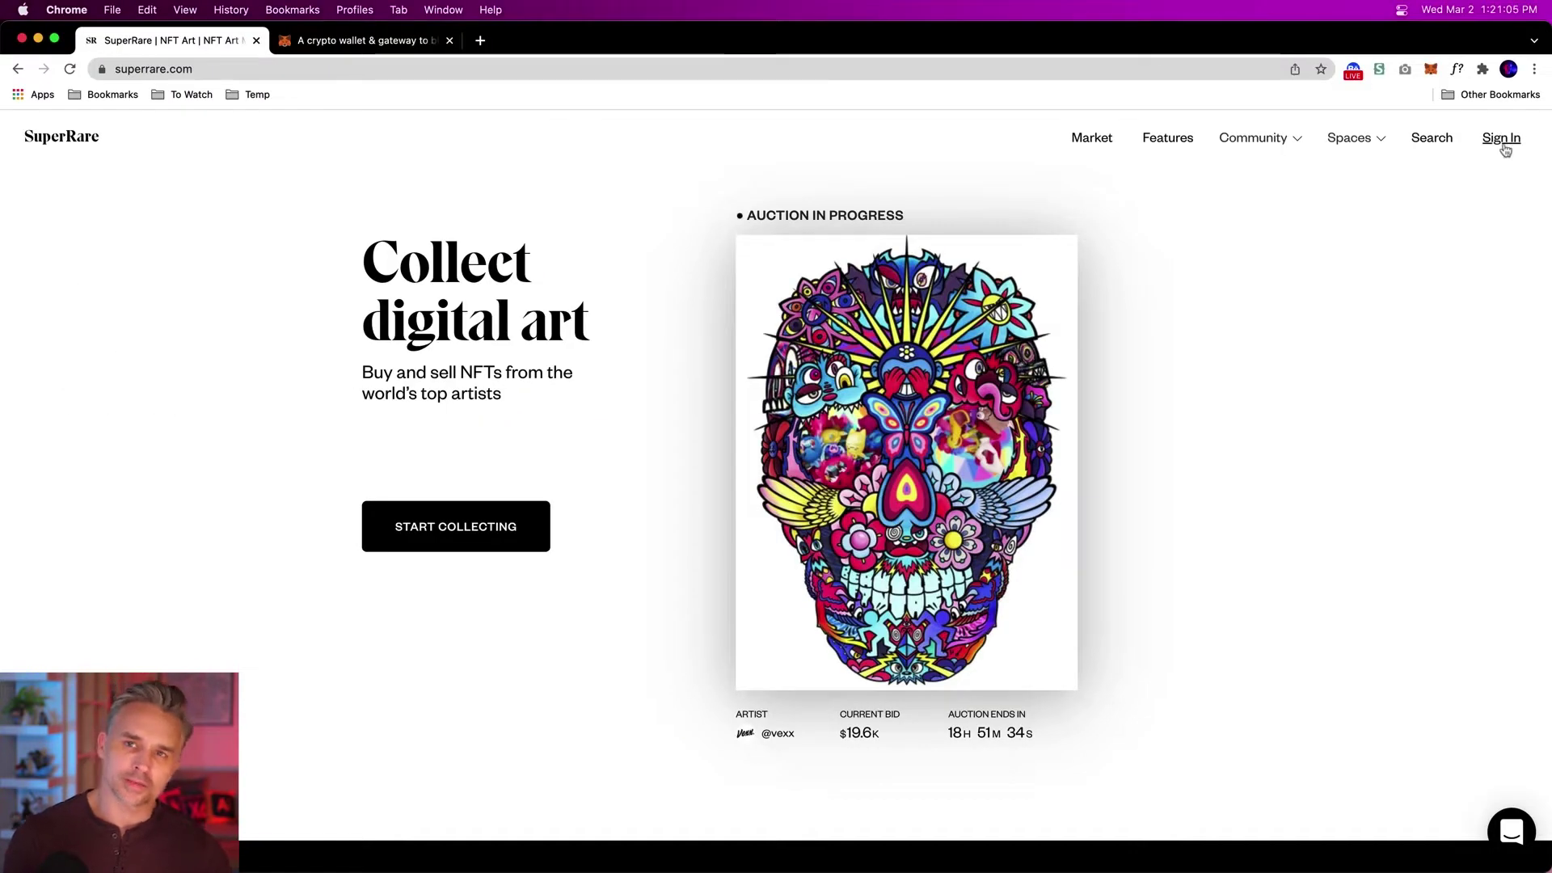
# Start SuperRare sign-in, bring up the wallet choices, and switch to the metamask.io tab
pyautogui.click(1526, 52)
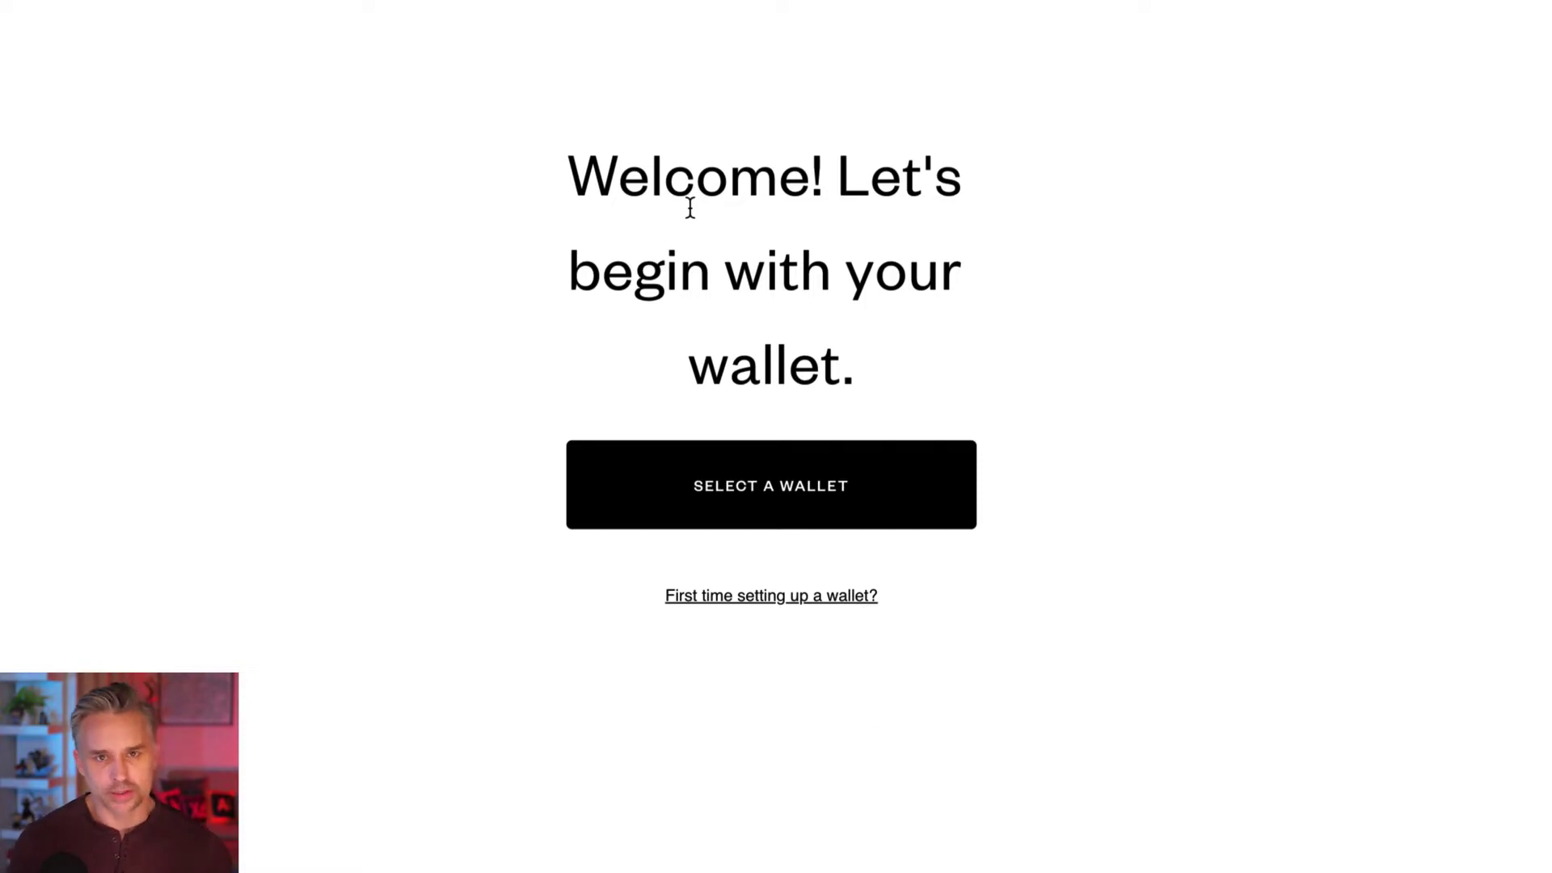
pyautogui.click(738, 500)
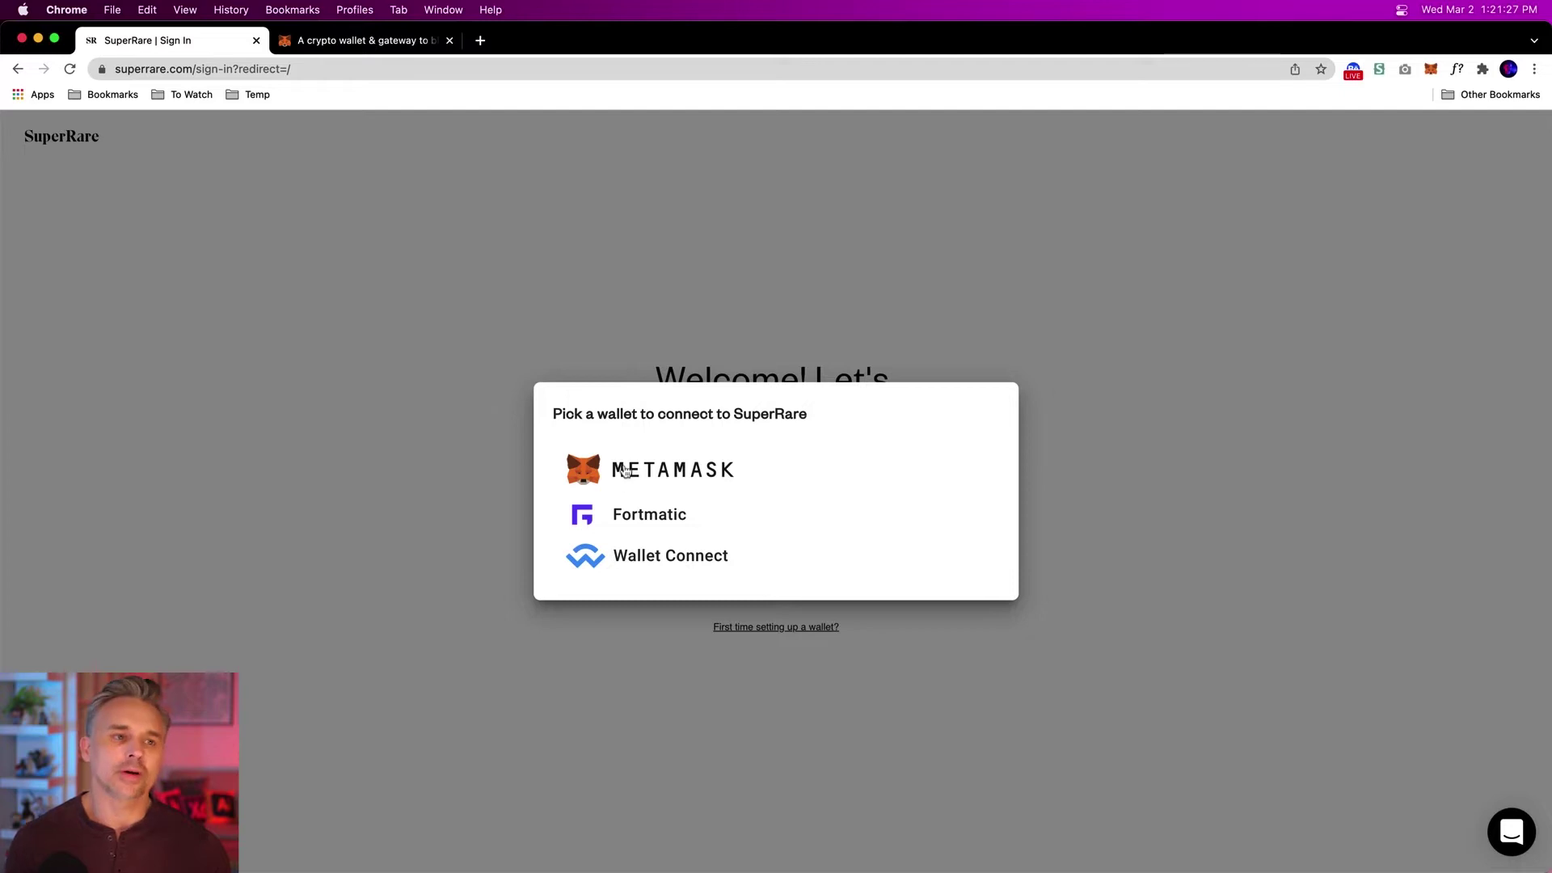
pyautogui.click(316, 42)
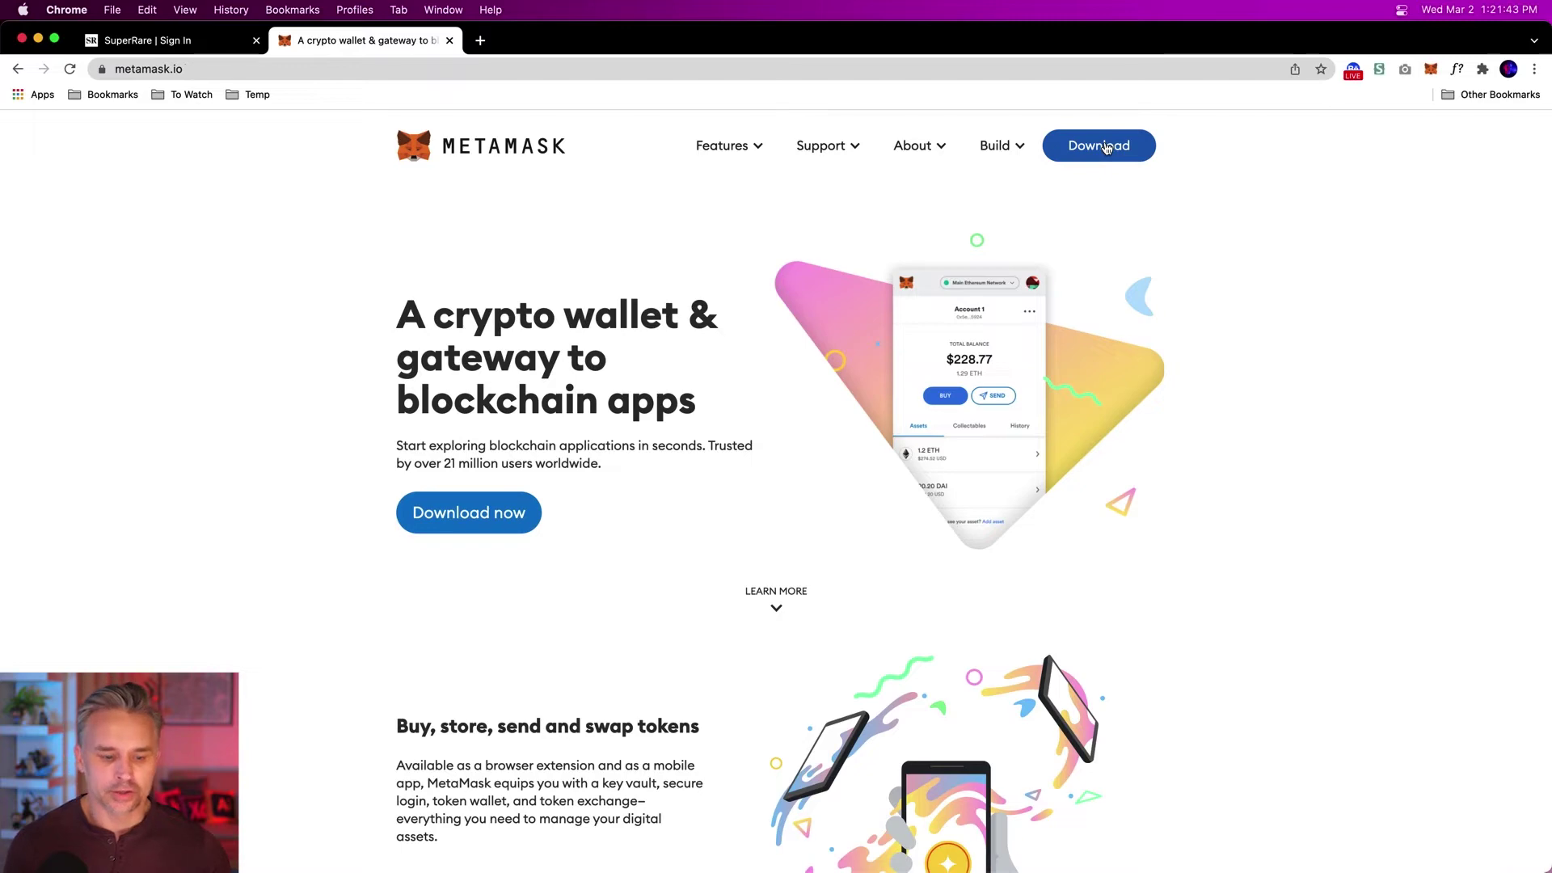
# Open MetaMask in an expanded tab showing its 8.7157 ETH assets and start buying ETH
pyautogui.click(1430, 68)
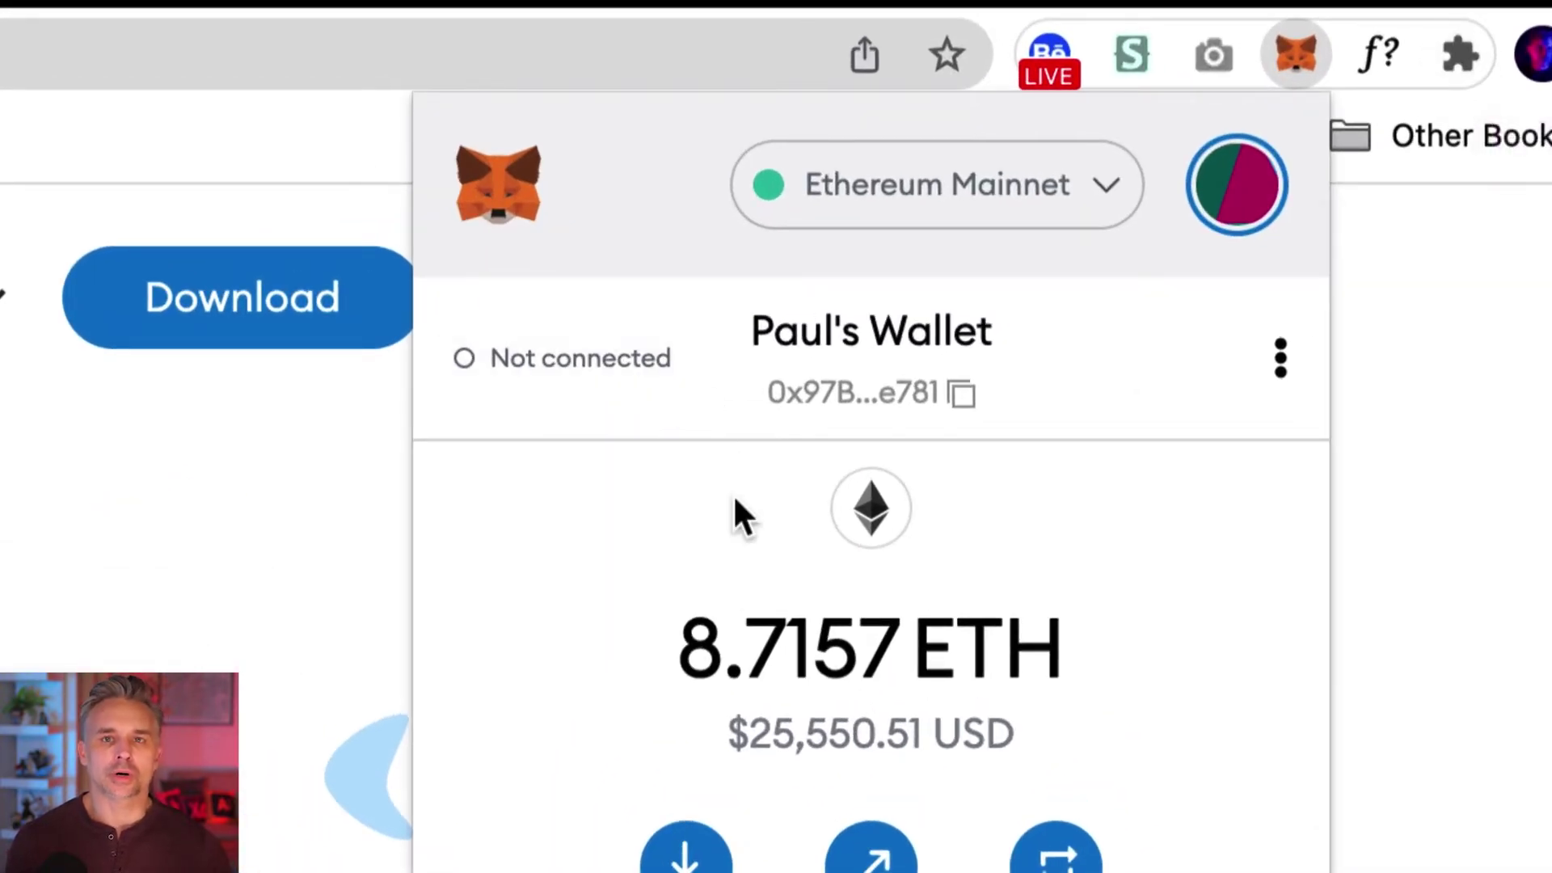
pyautogui.click(1280, 360)
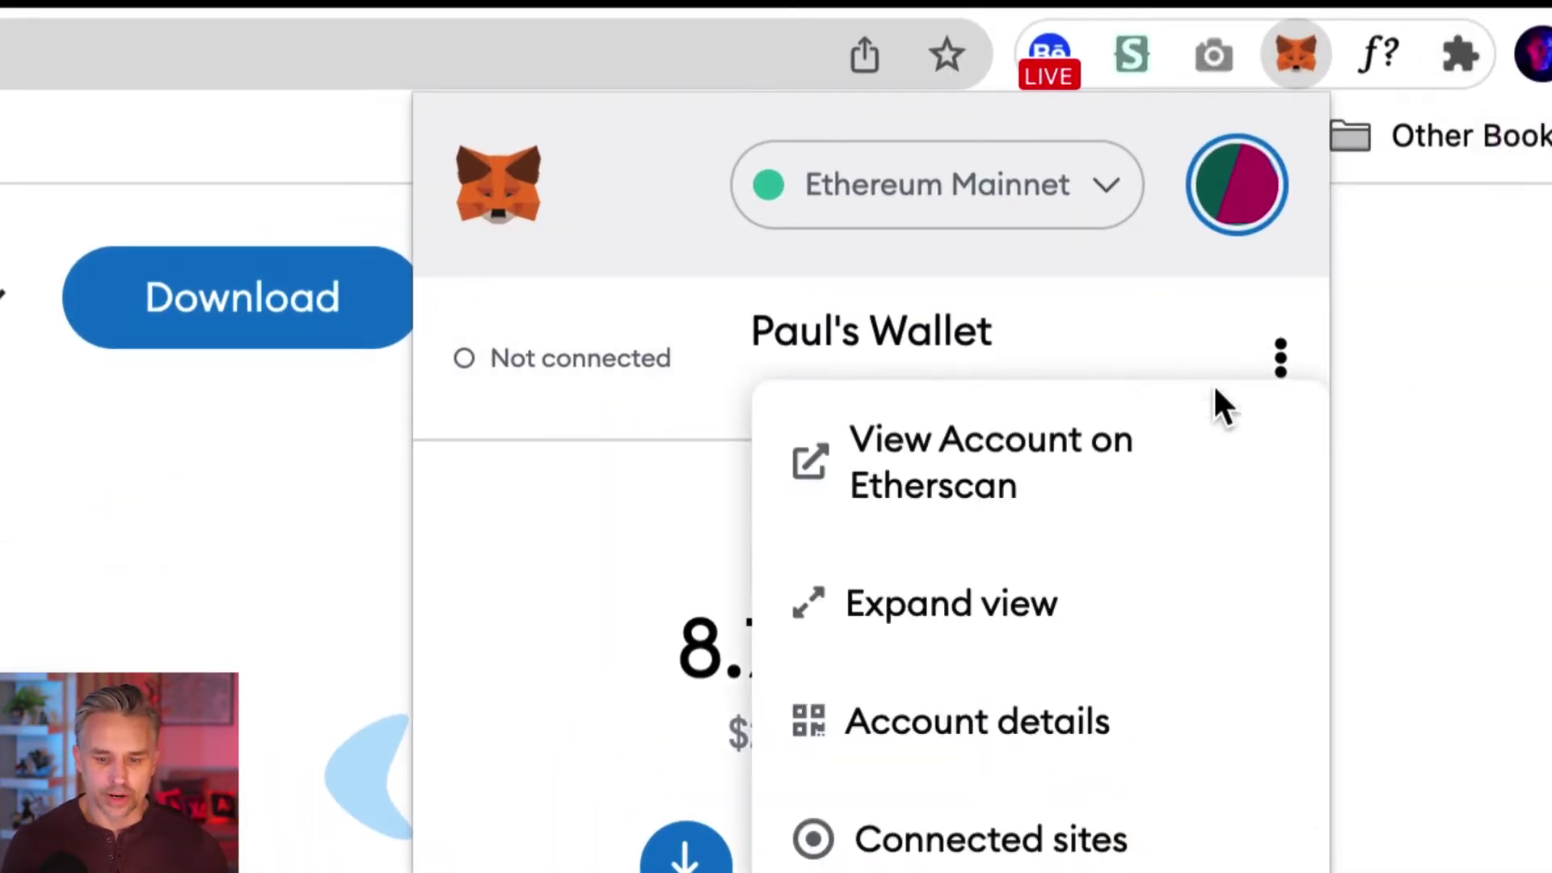
pyautogui.click(870, 616)
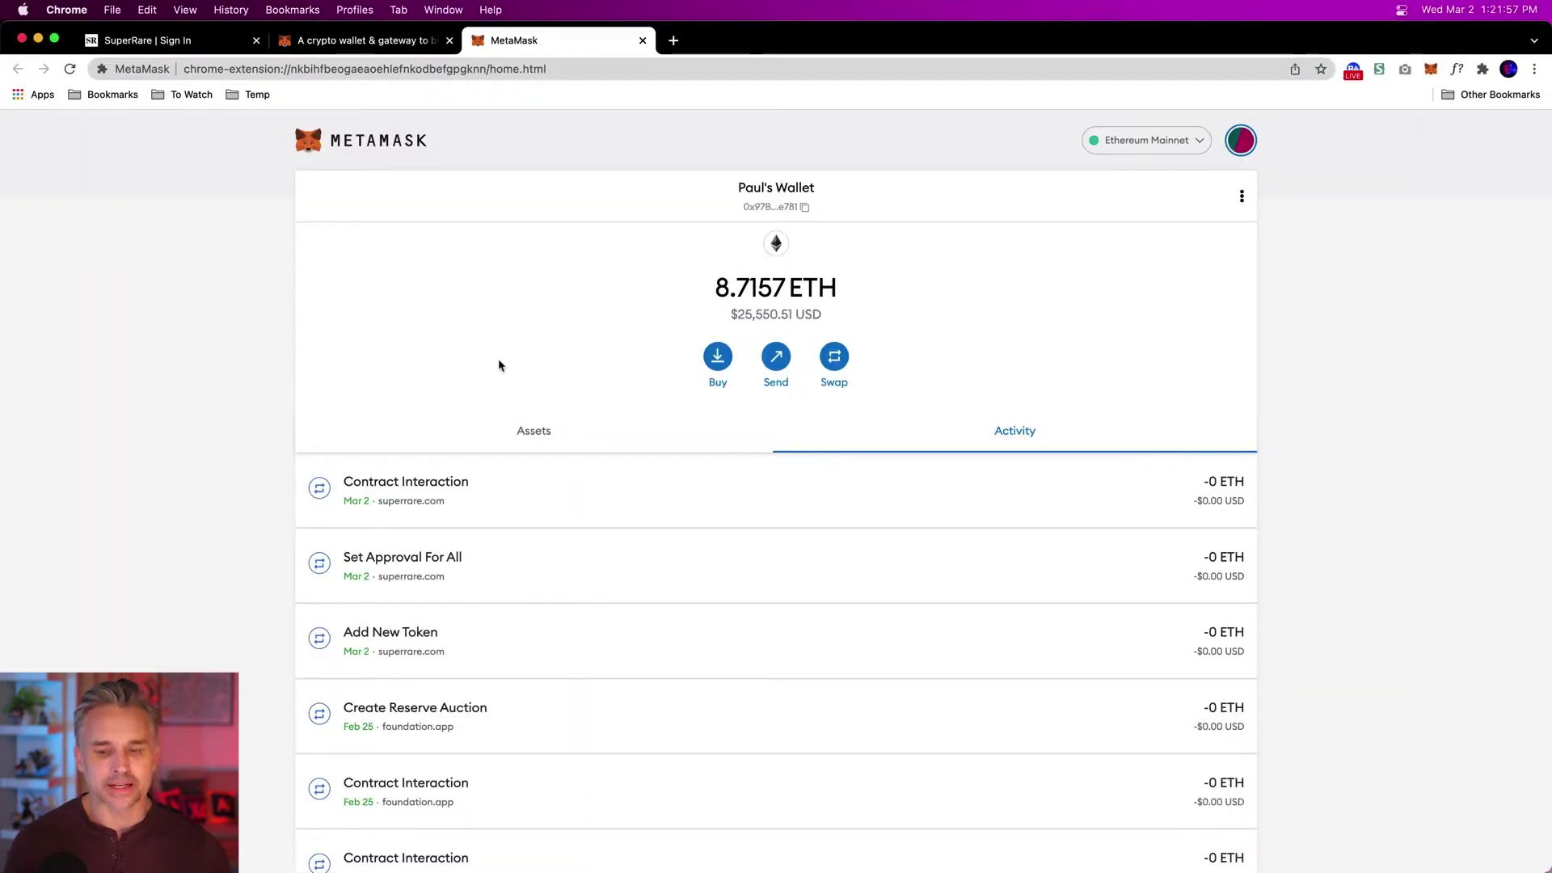
pyautogui.click(526, 434)
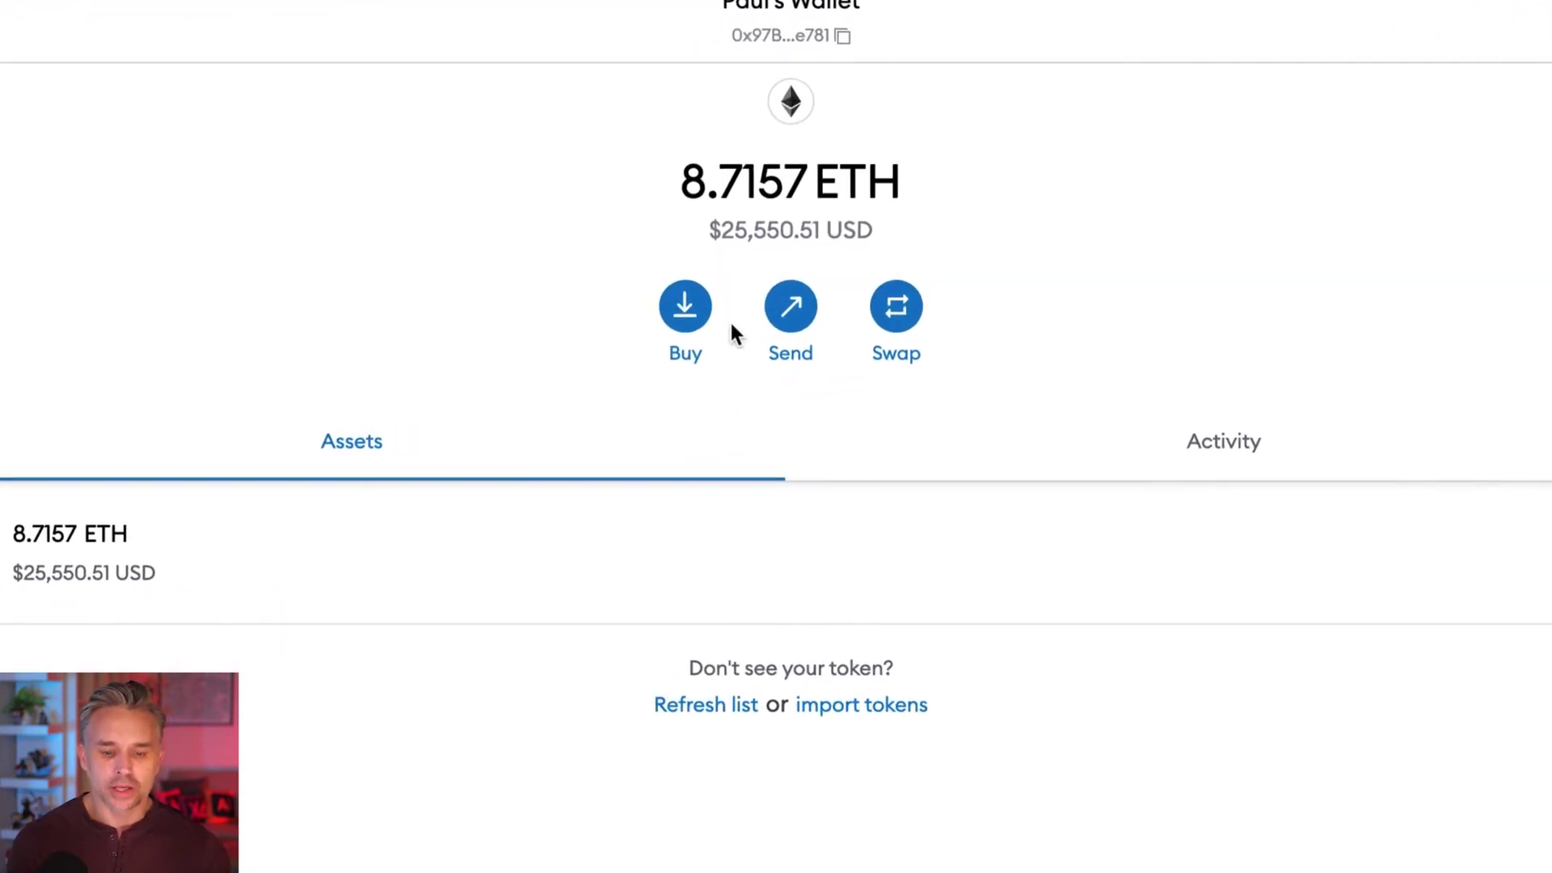
pyautogui.click(681, 315)
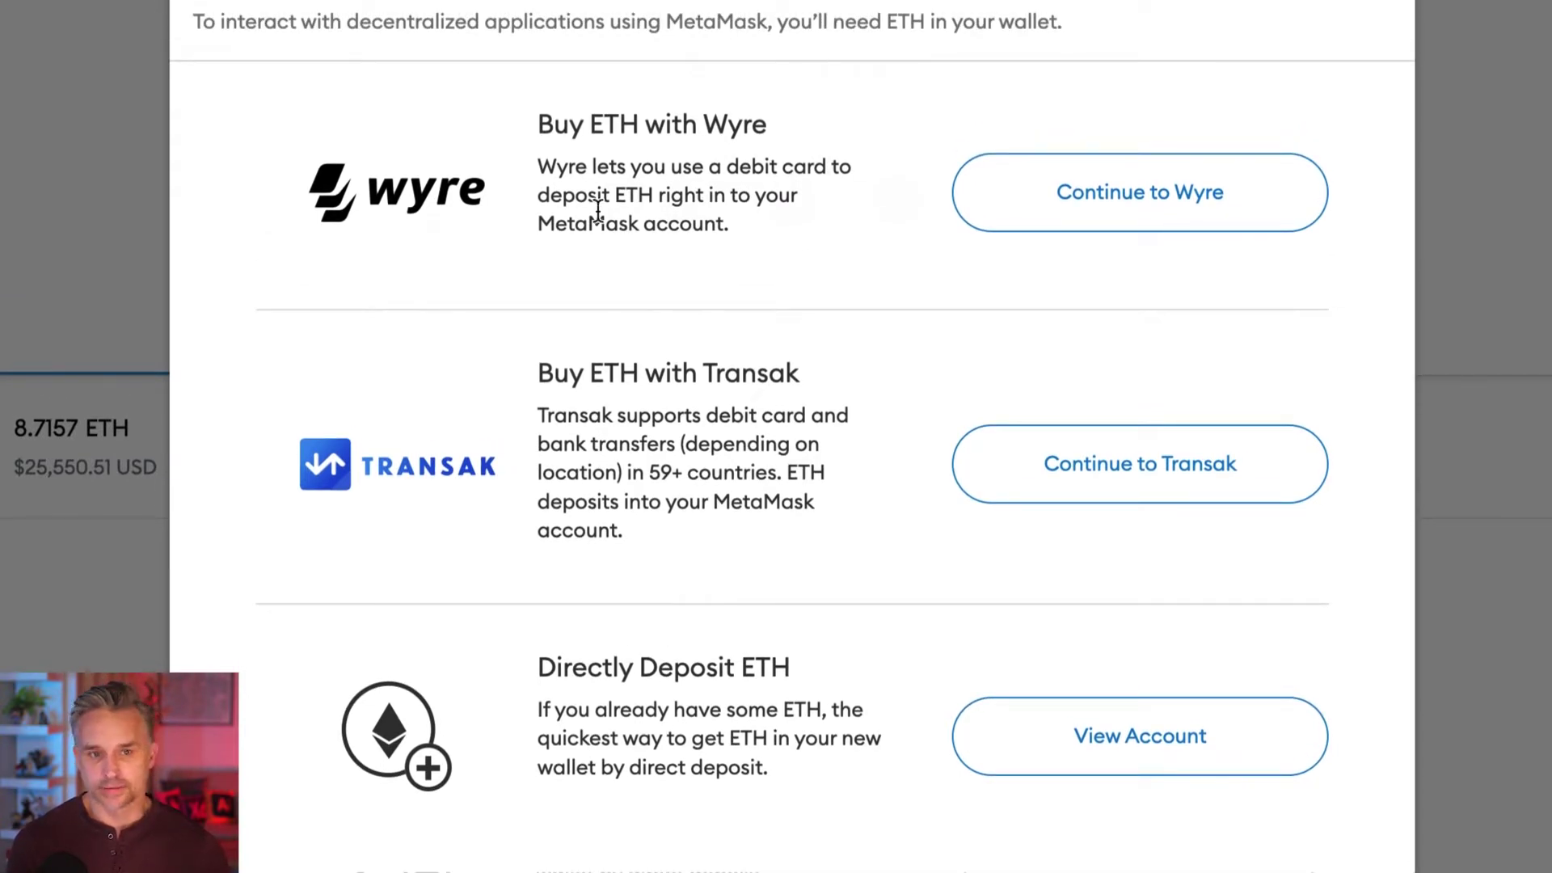
# Continue to Wyre's card purchase and change the ETH purchase amount from $100 to $500
pyautogui.moveTo(673, 167); pyautogui.dragTo(766, 275)
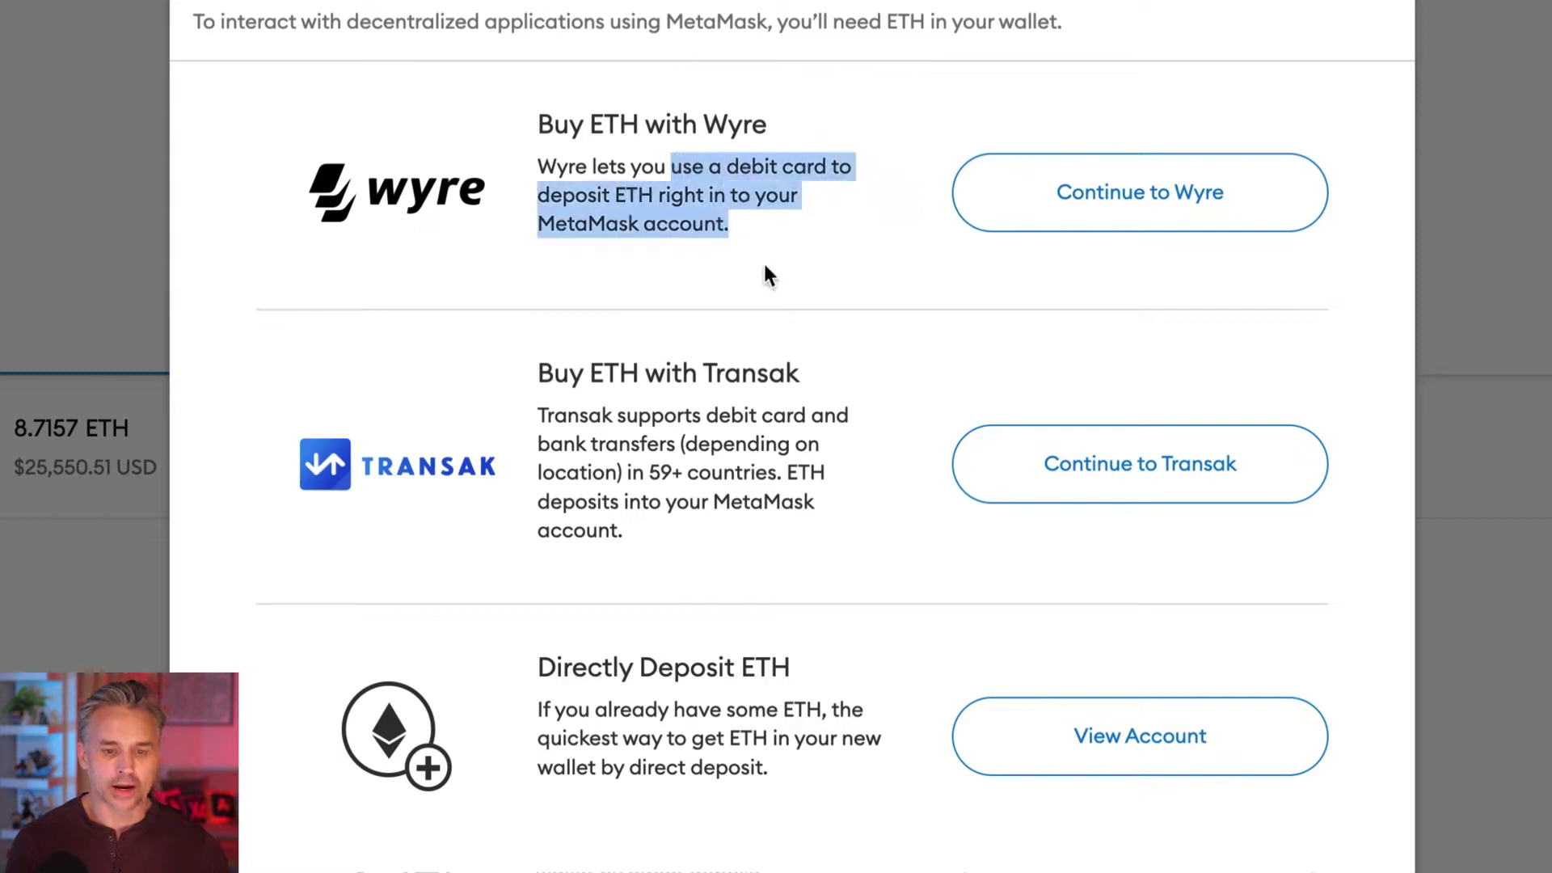
pyautogui.click(688, 216)
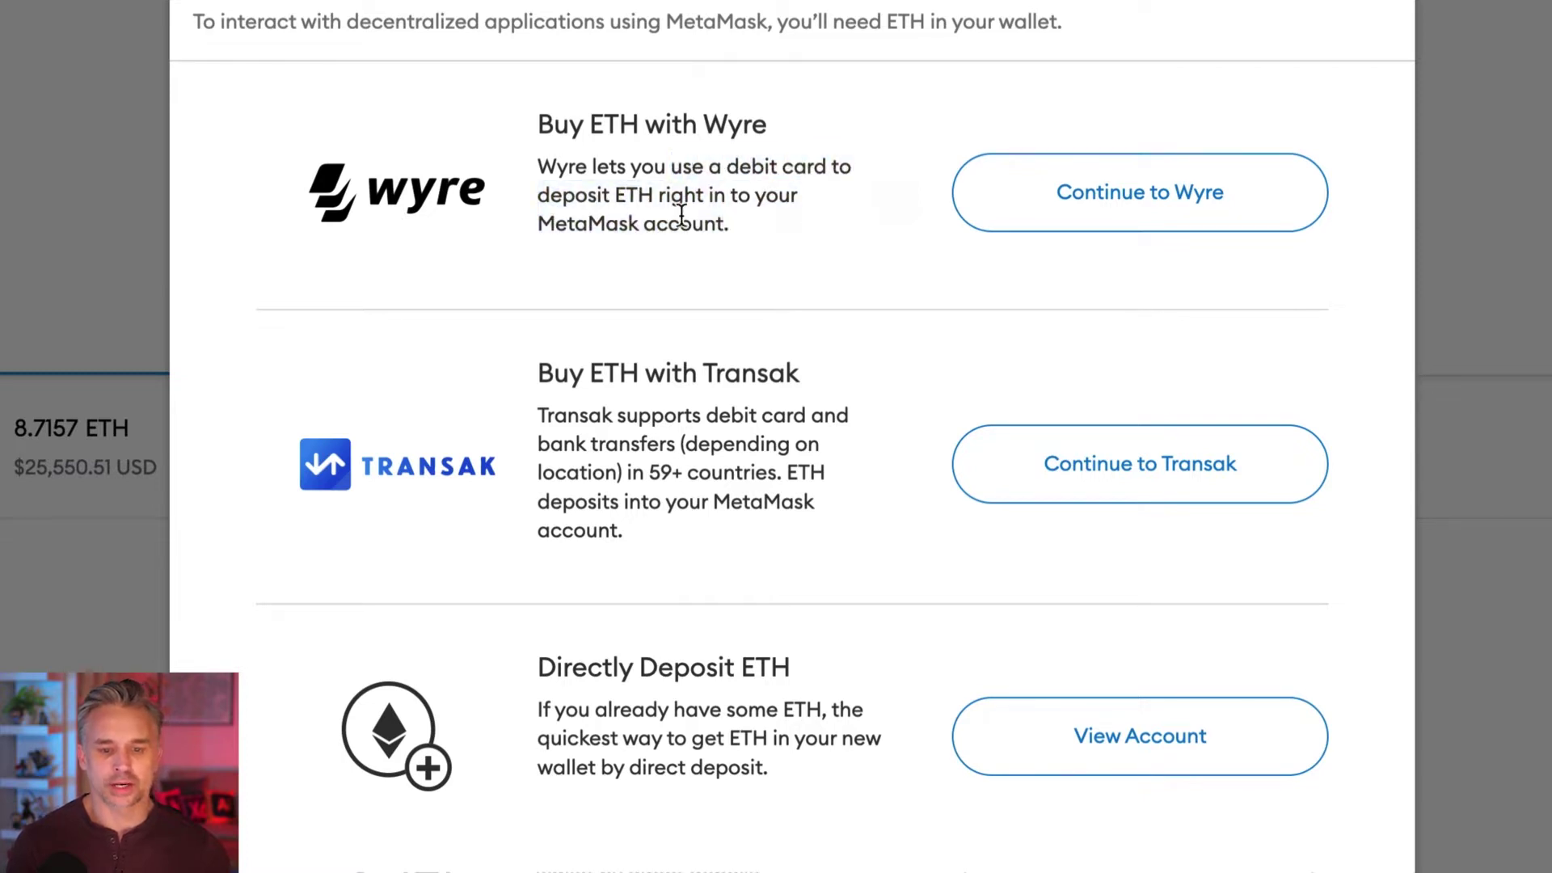
pyautogui.click(1059, 212)
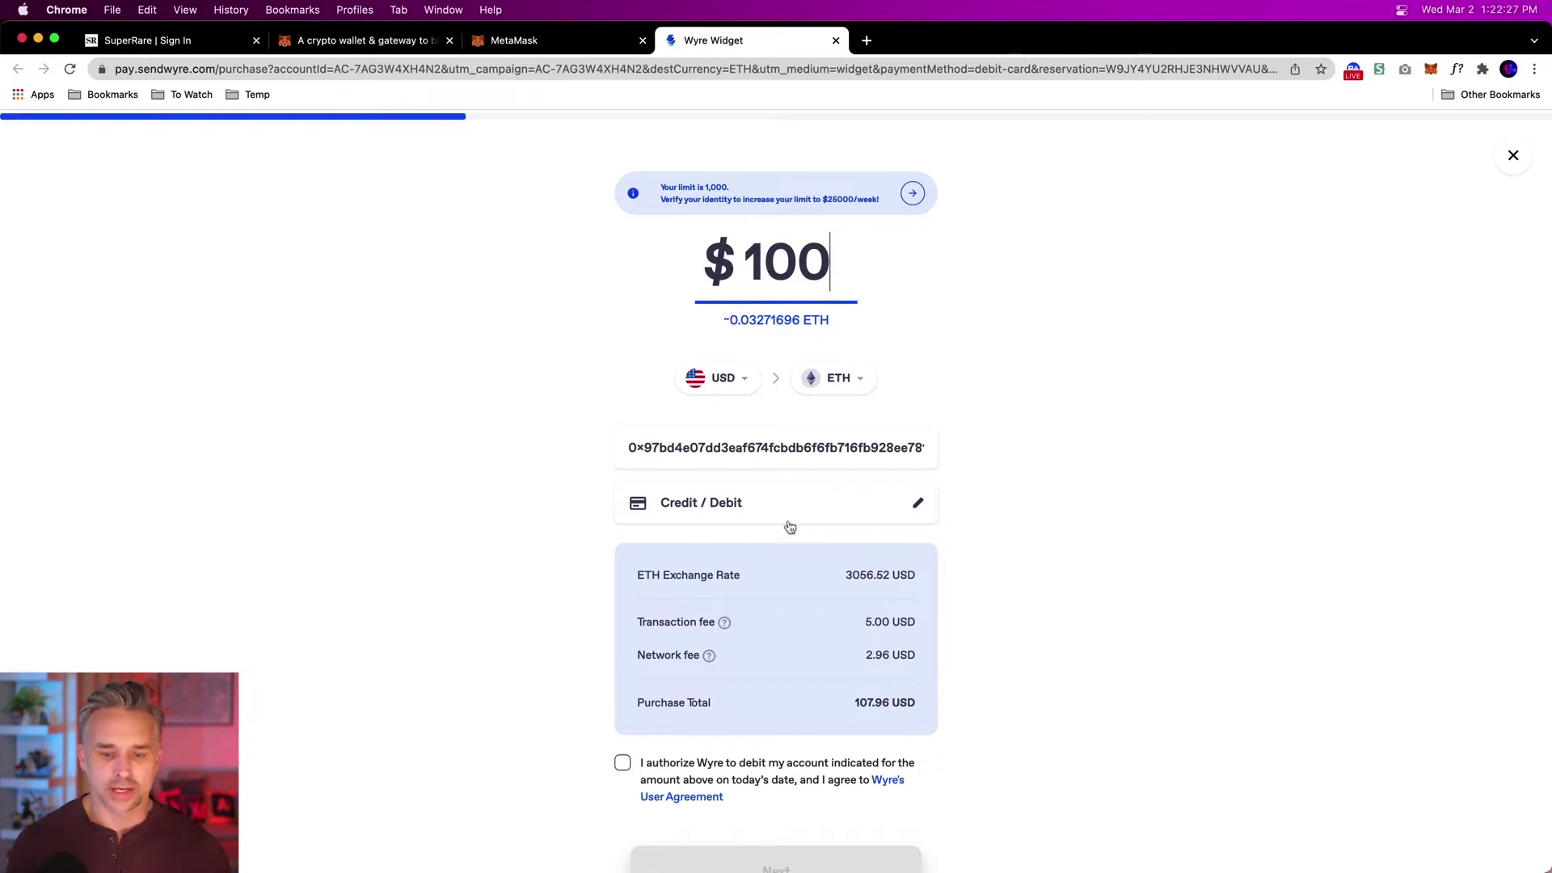
pyautogui.press('BackSpace')
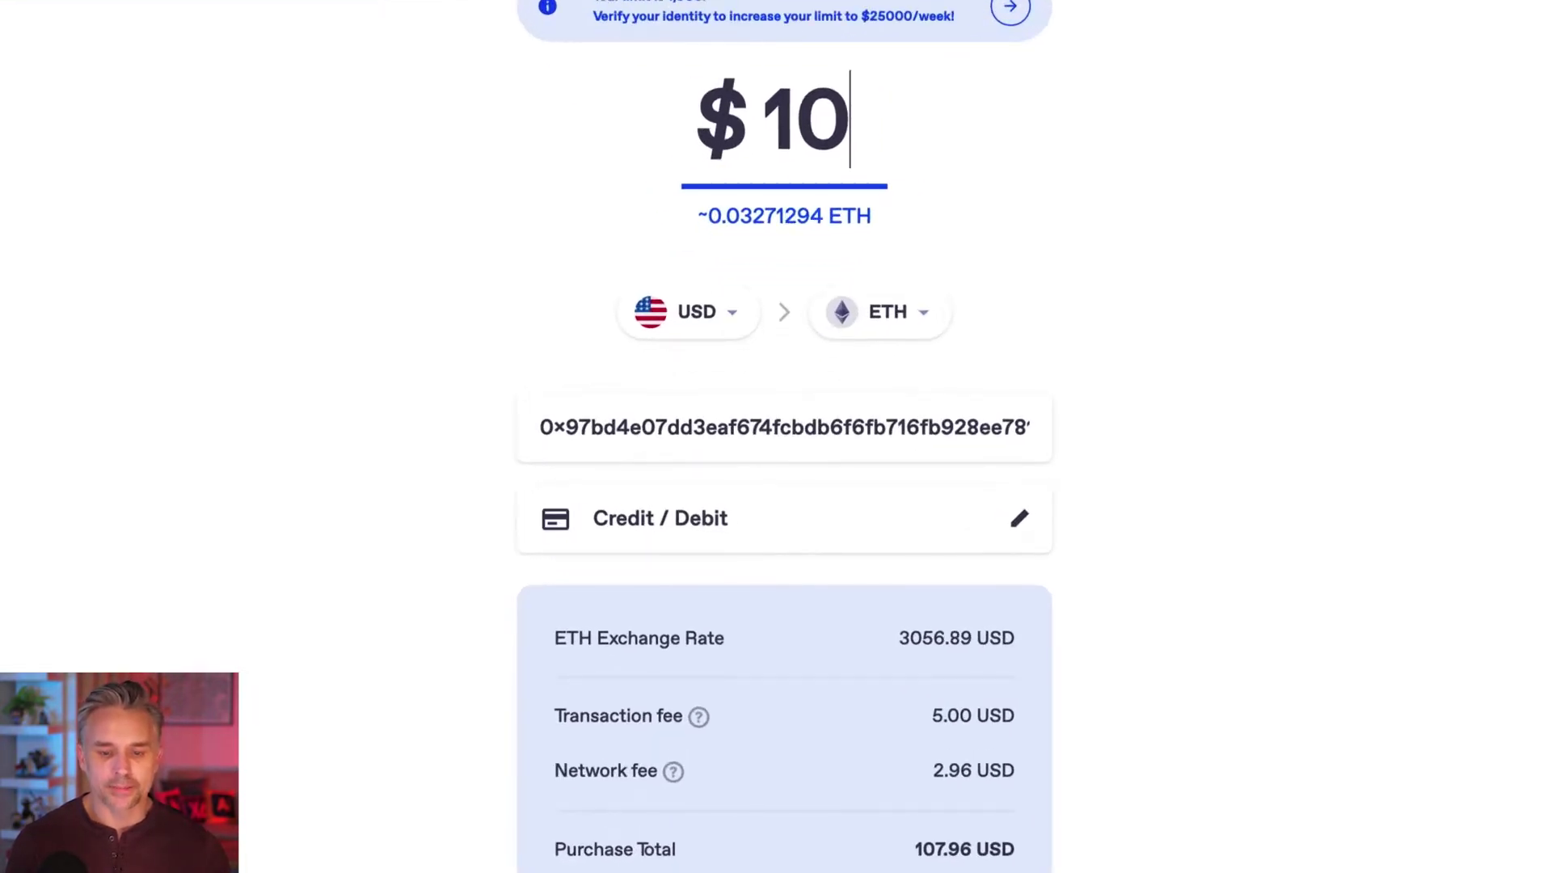
pyautogui.press('BackSpace')
pyautogui.press('BackSpace')
pyautogui.write('500')
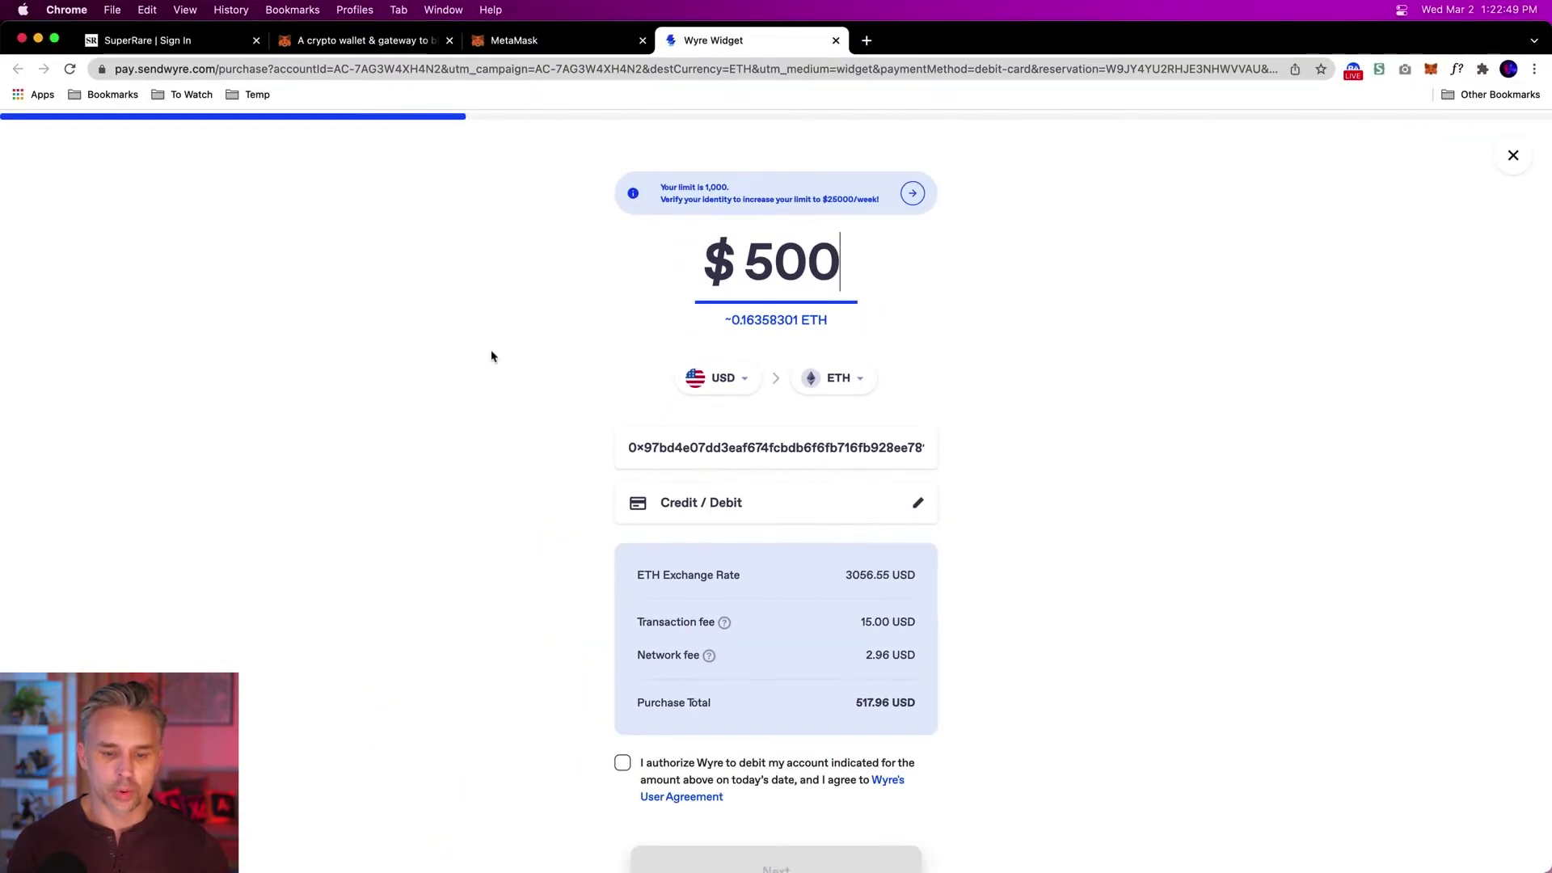
# Close the Wyre page and deposit options, then sign in to SuperRare with MetaMask
pyautogui.click(836, 40)
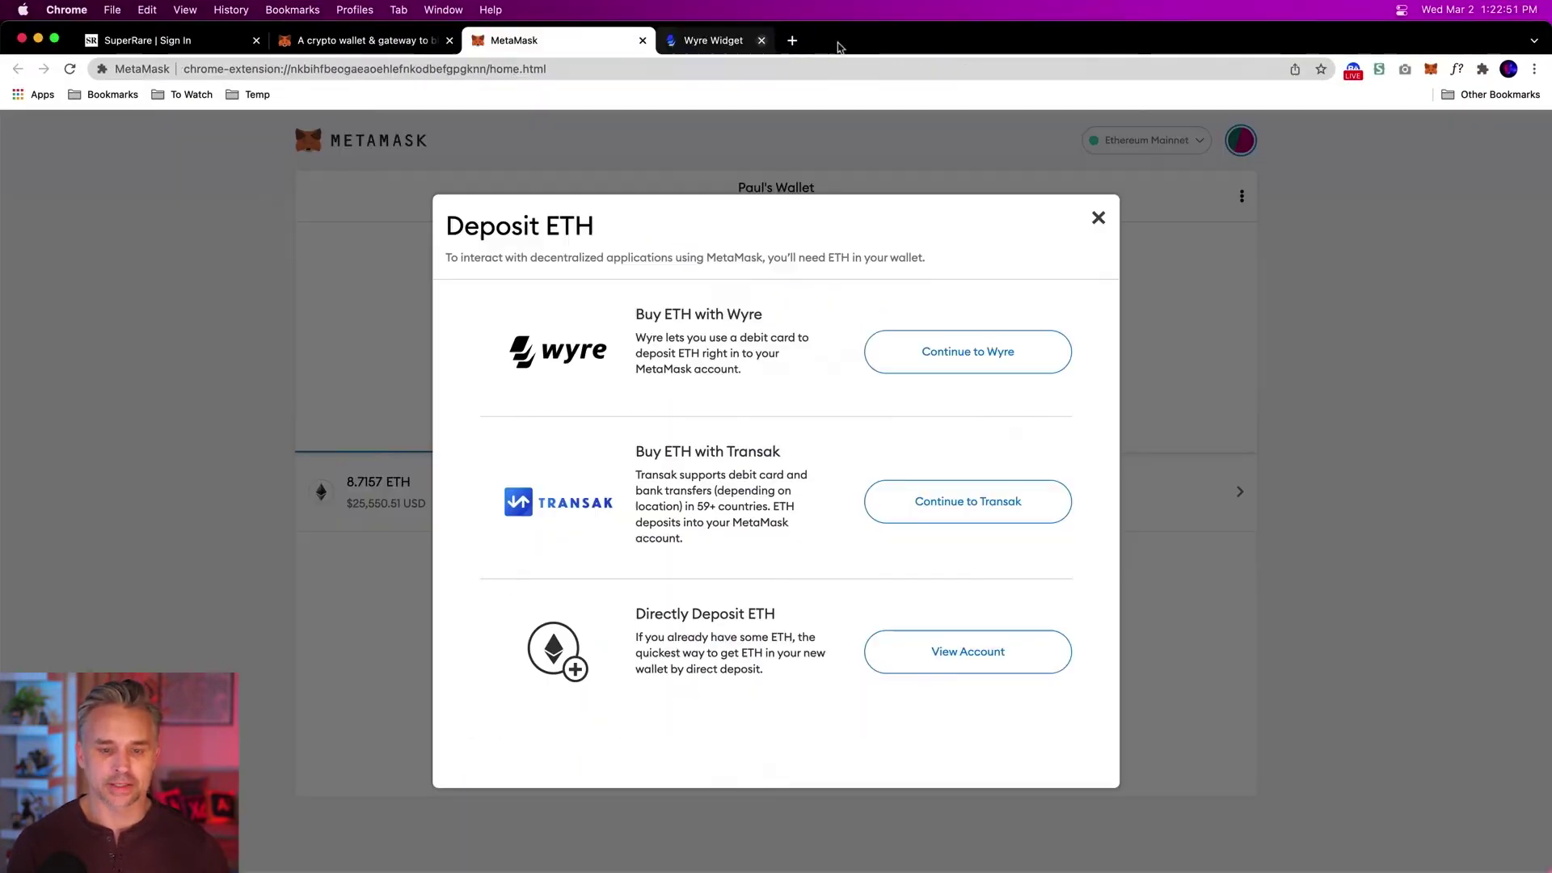
pyautogui.click(1099, 219)
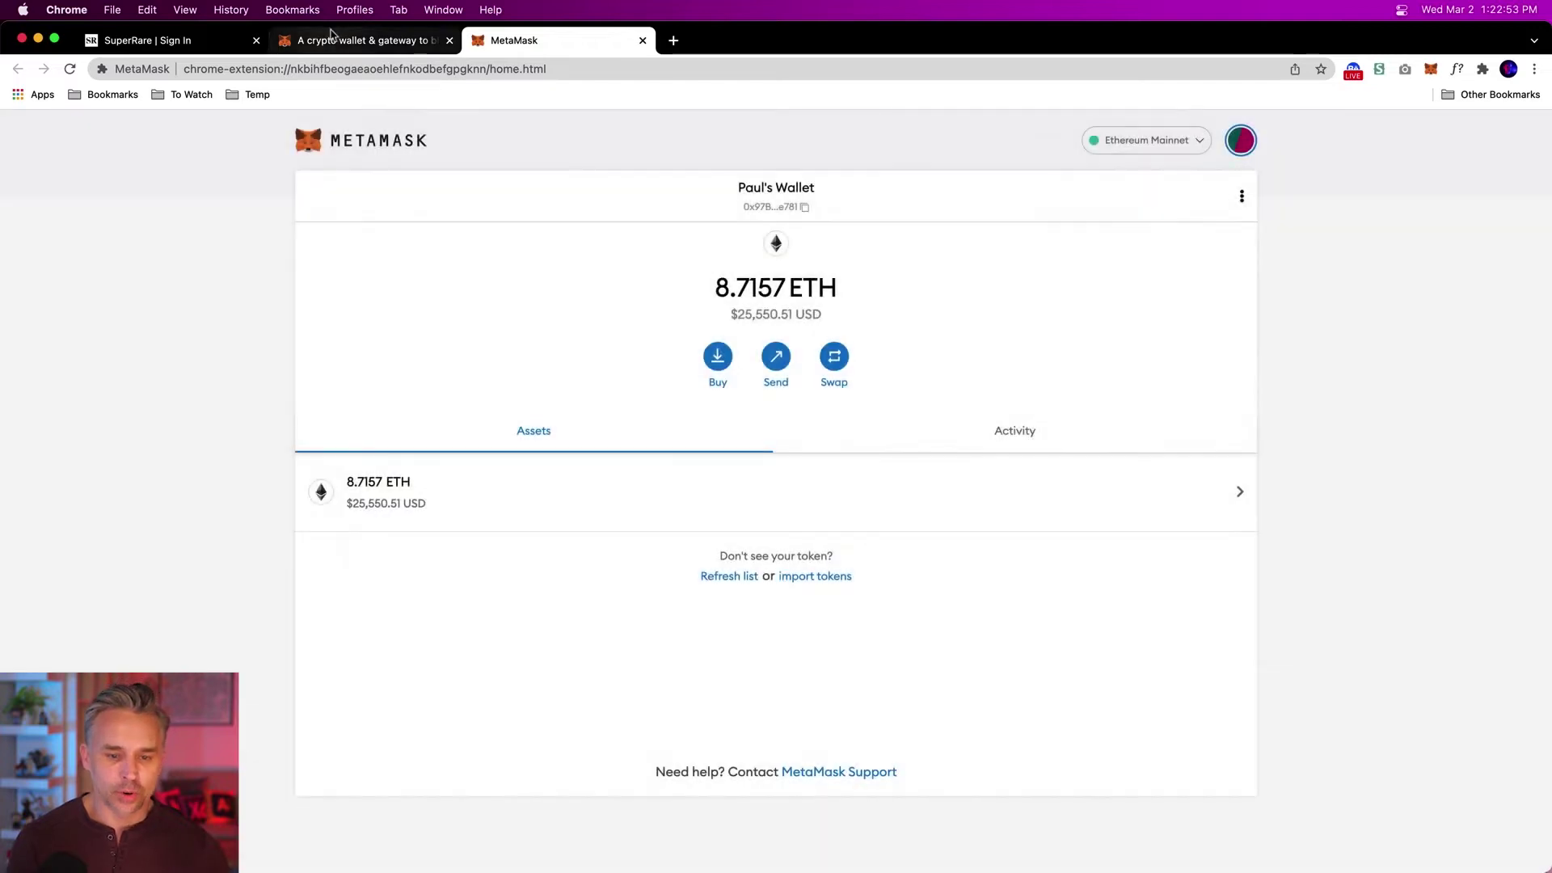
pyautogui.click(322, 42)
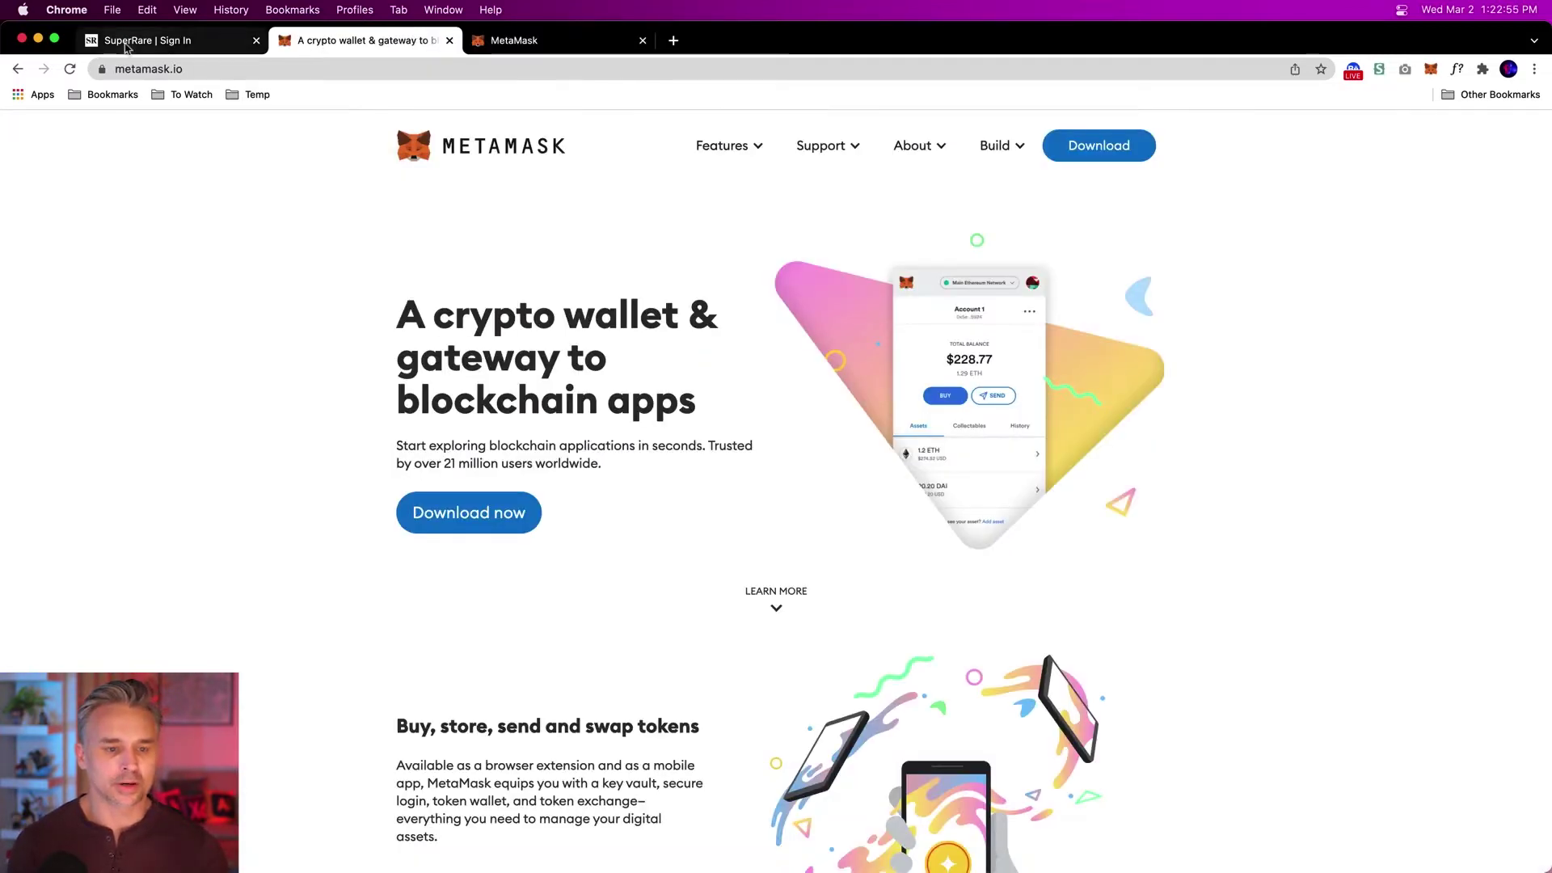
pyautogui.click(139, 42)
pyautogui.click(672, 475)
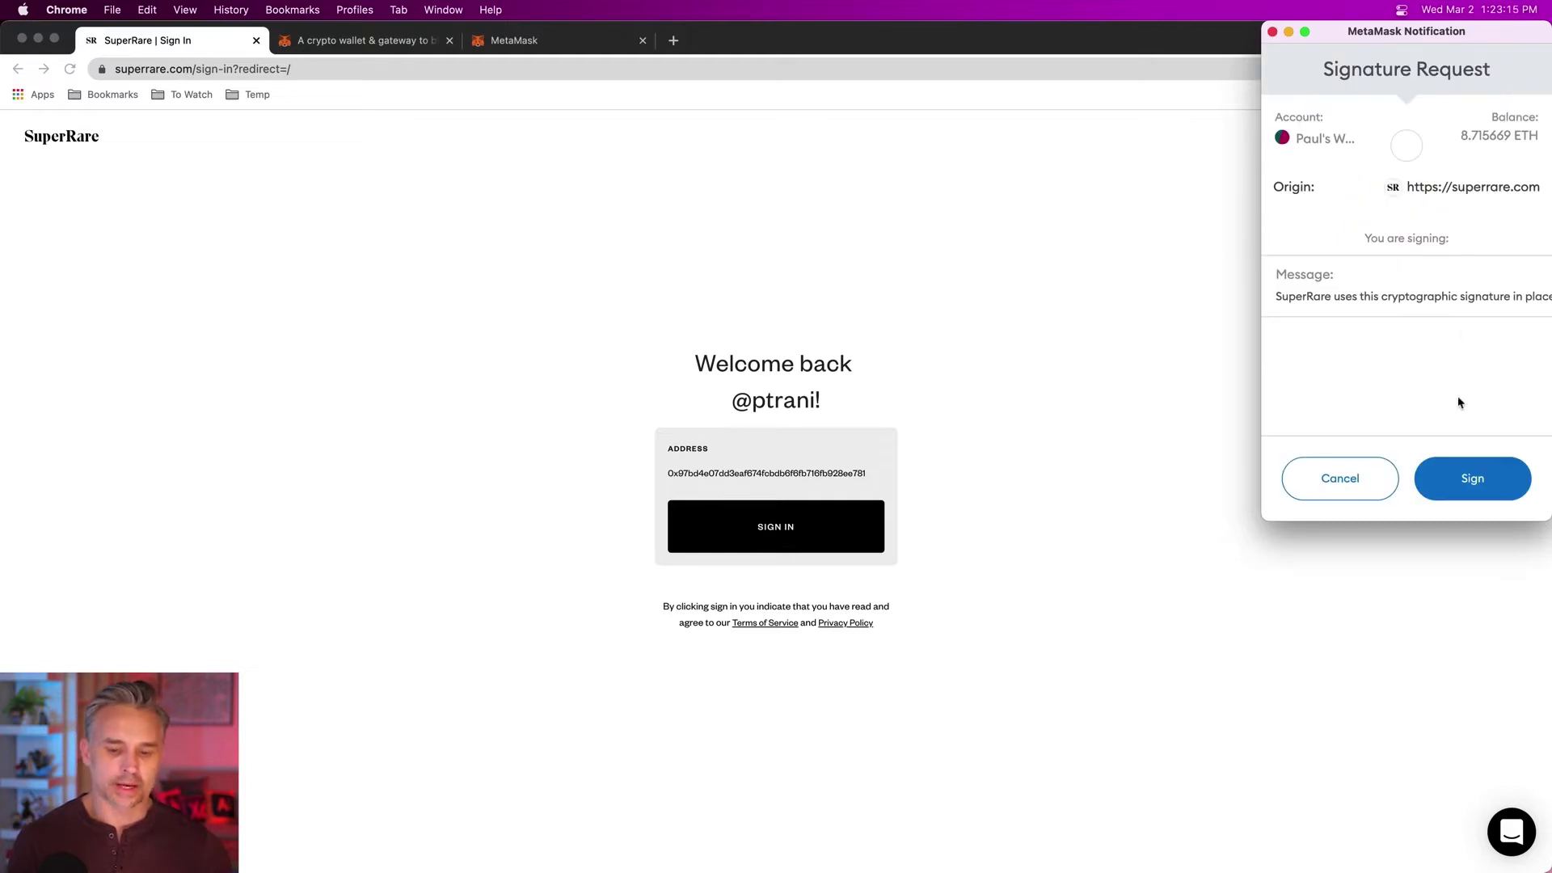
pyautogui.click(1448, 477)
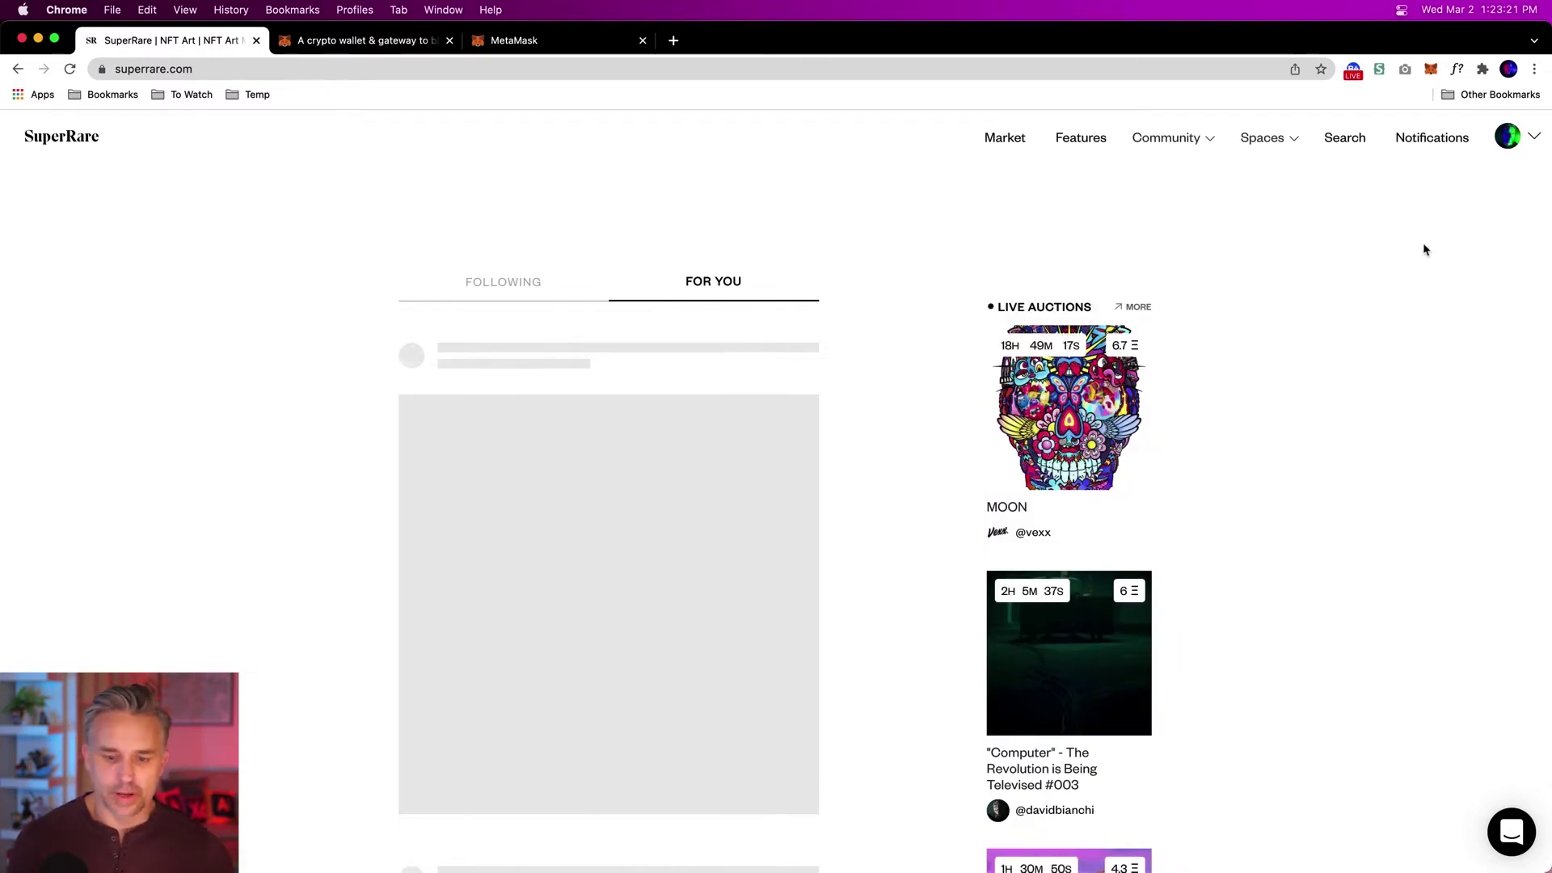
# Look over the account dashboard and Creations list, then choose Mint from the account menu
pyautogui.click(1519, 144)
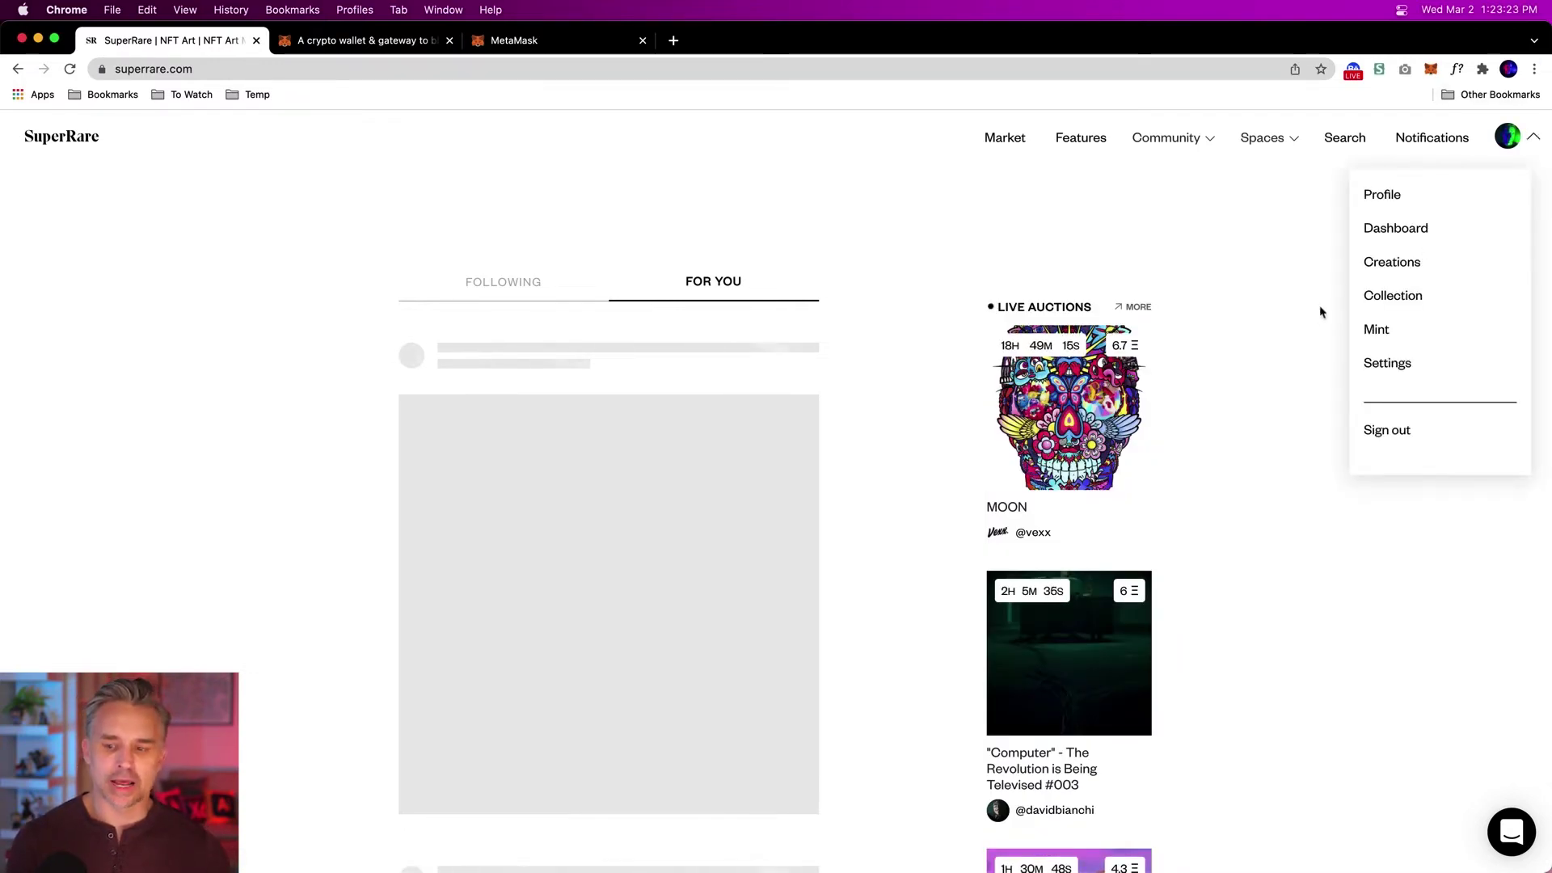
pyautogui.click(1375, 229)
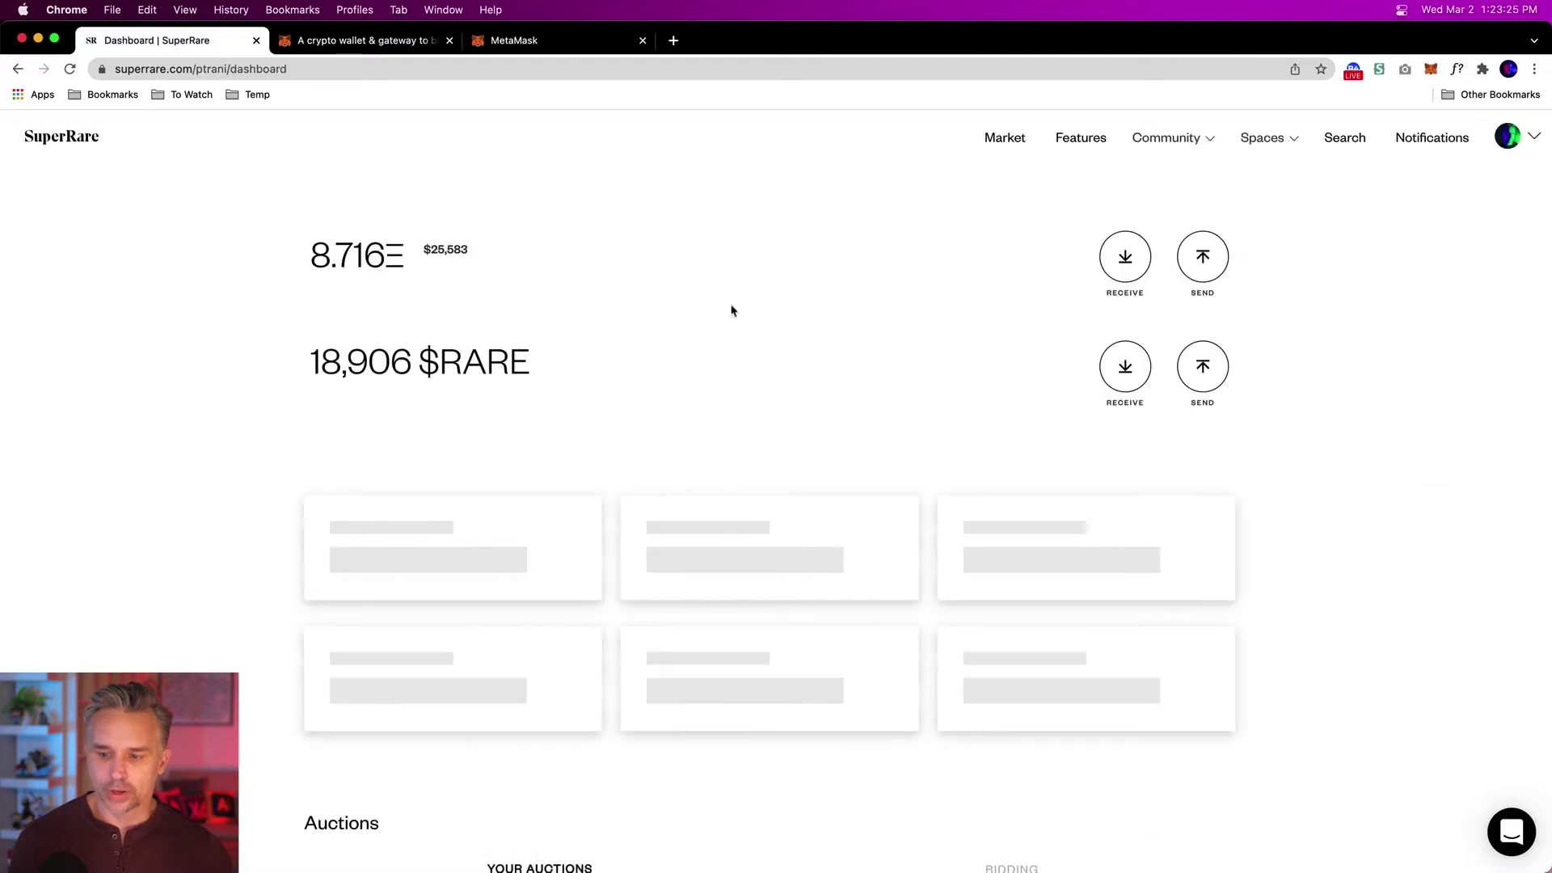
pyautogui.click(1520, 138)
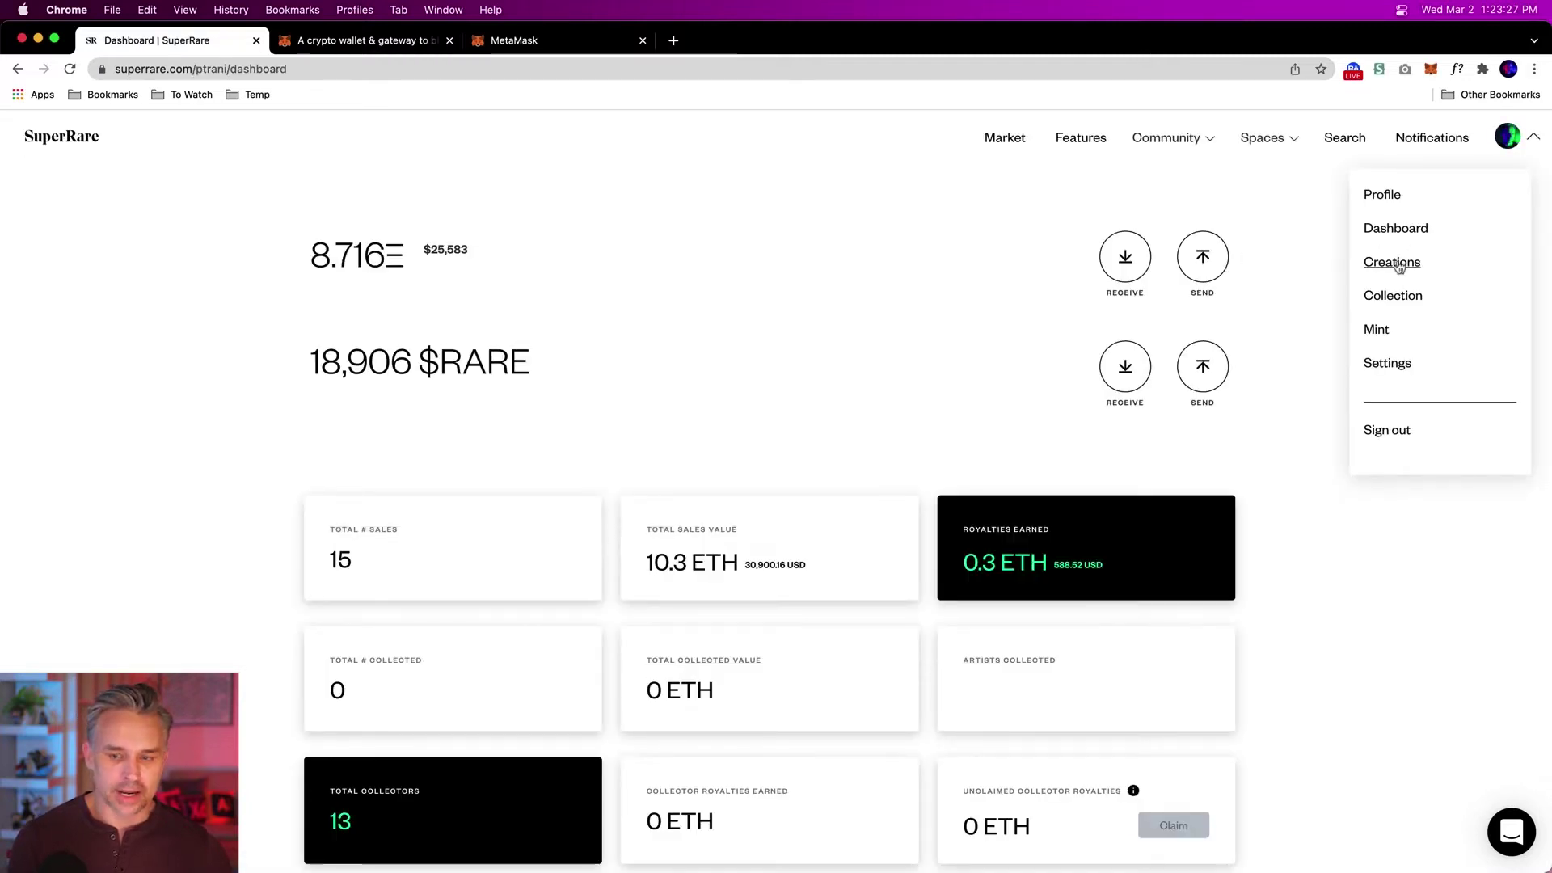
pyautogui.click(1392, 262)
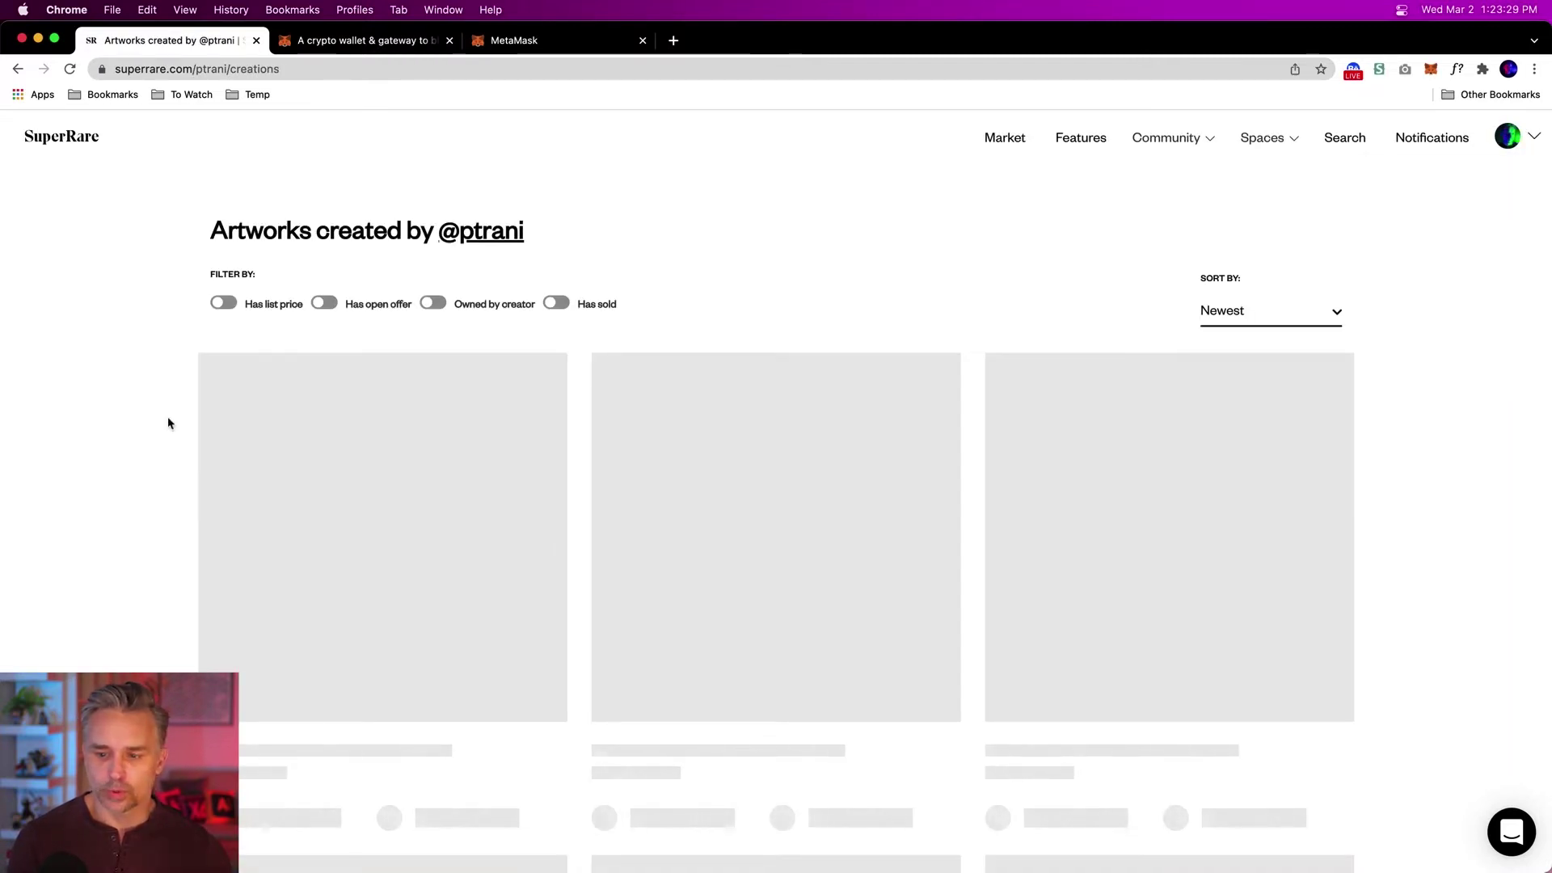
pyautogui.scroll(-6, 168, 418)
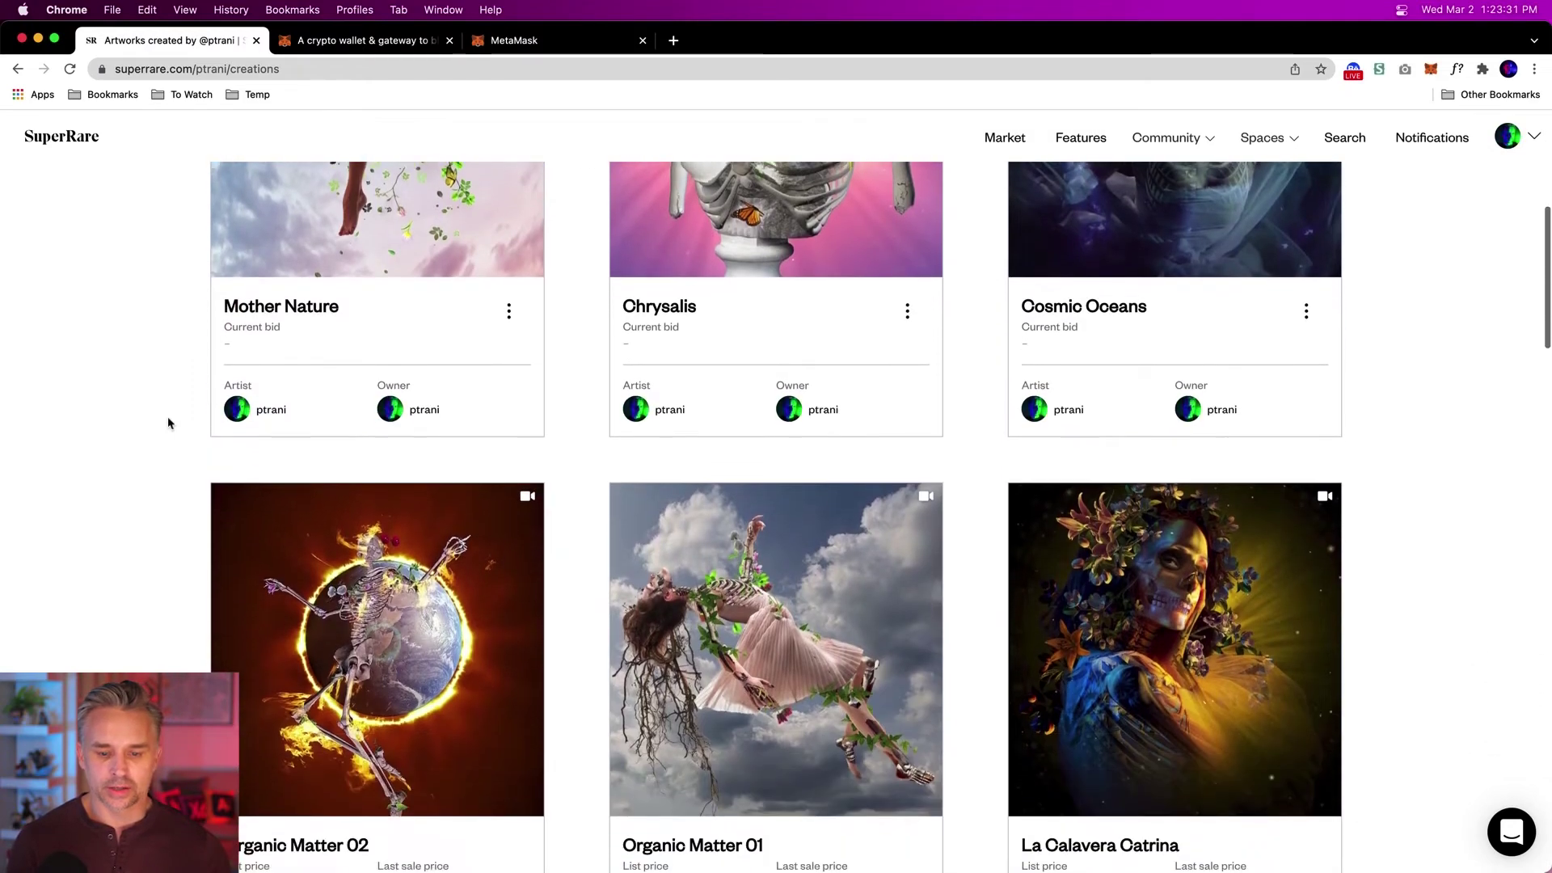
pyautogui.scroll(5, 168, 415)
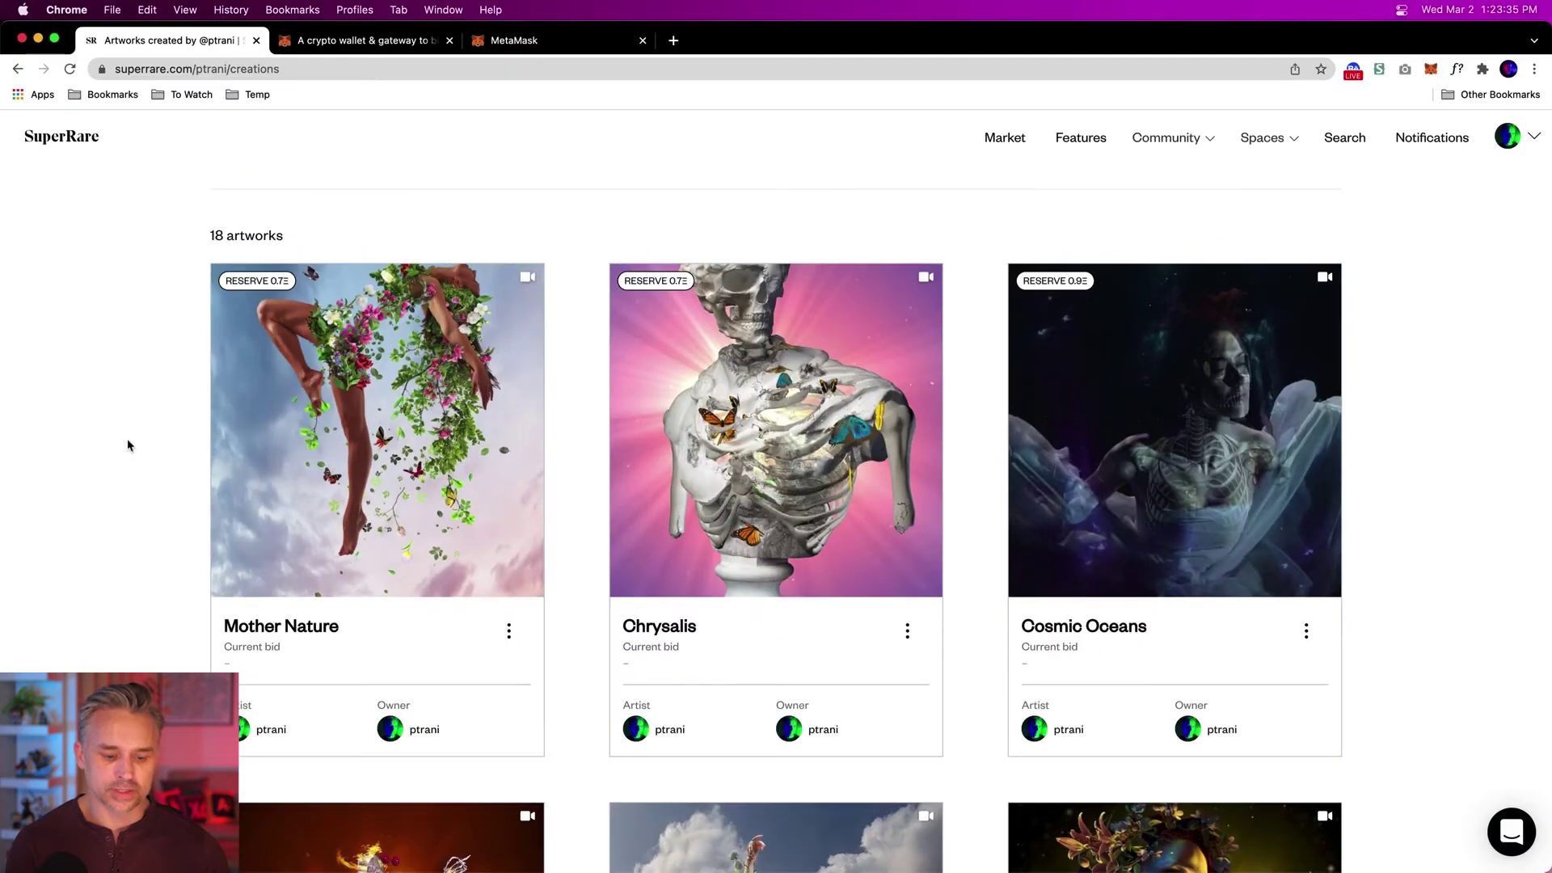
pyautogui.scroll(-5, 132, 447)
pyautogui.scroll(5, 127, 443)
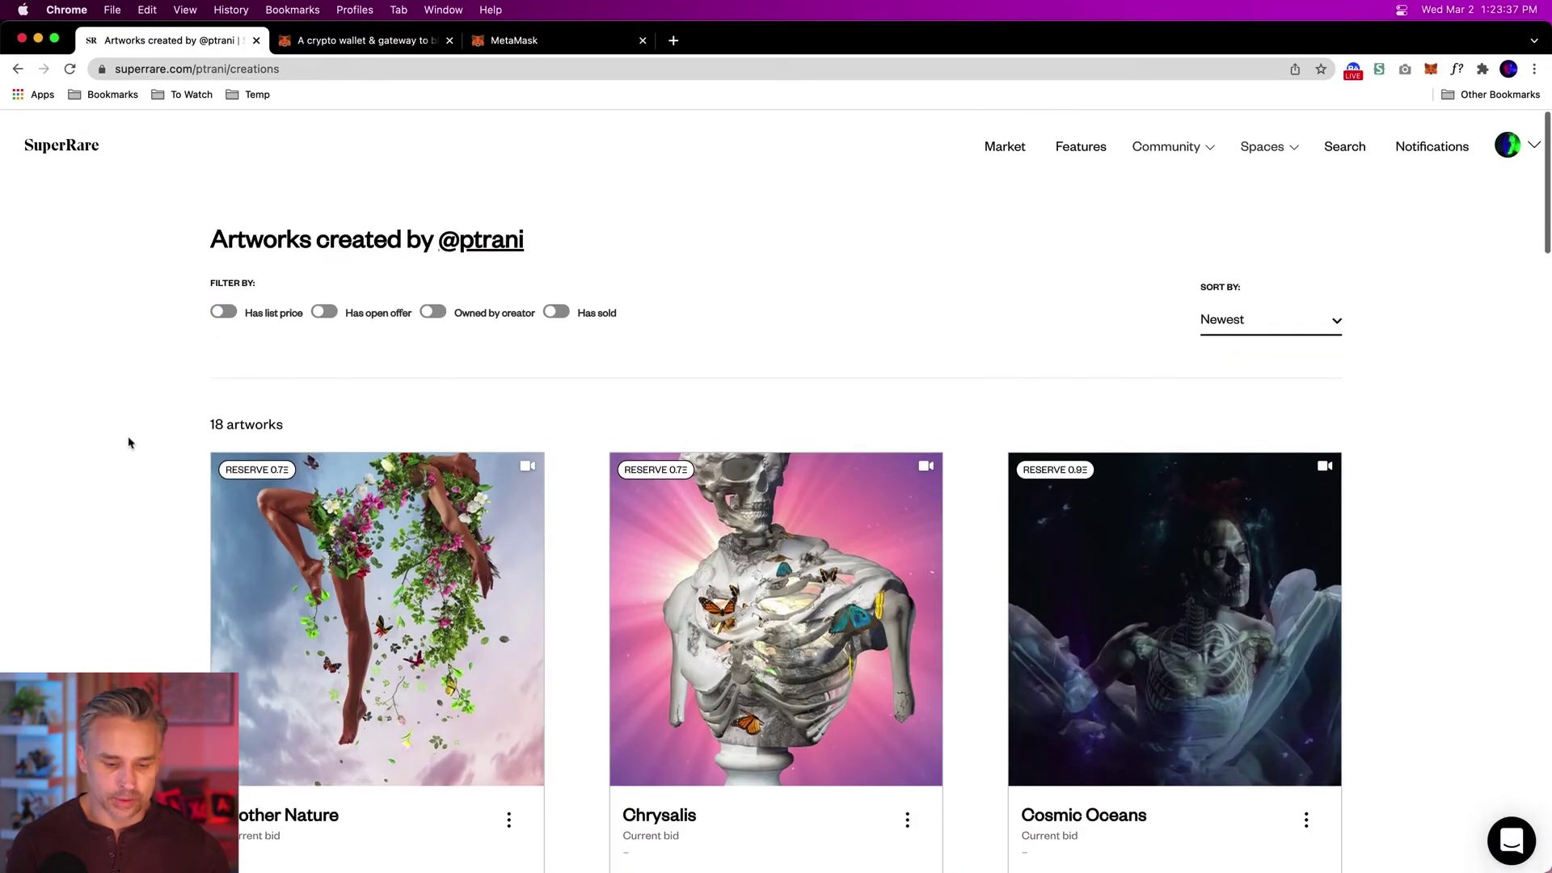
pyautogui.click(1527, 144)
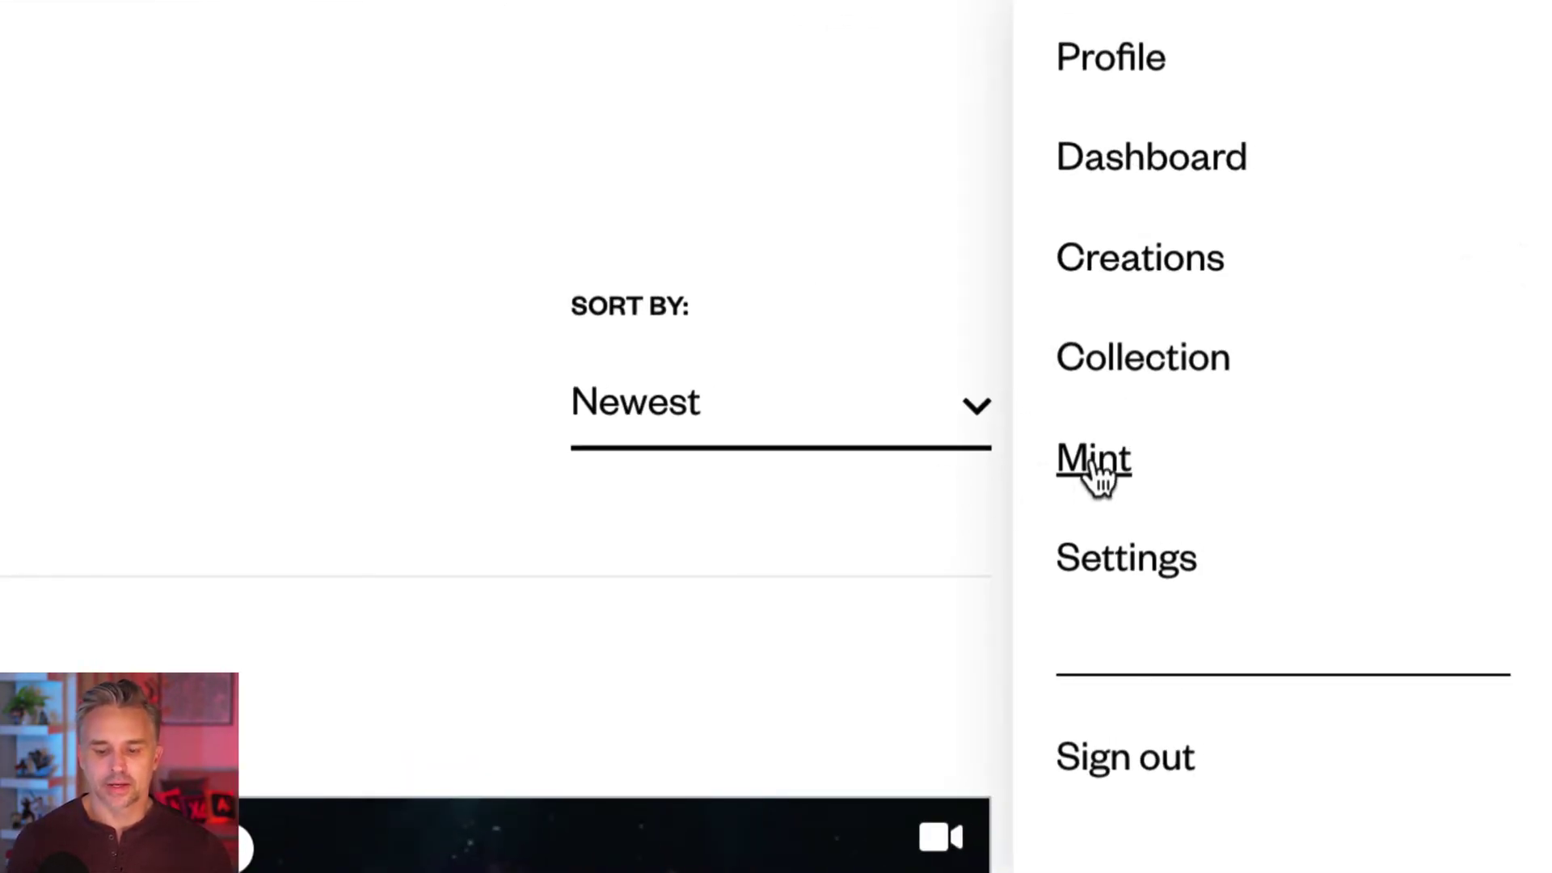
pyautogui.click(1096, 461)
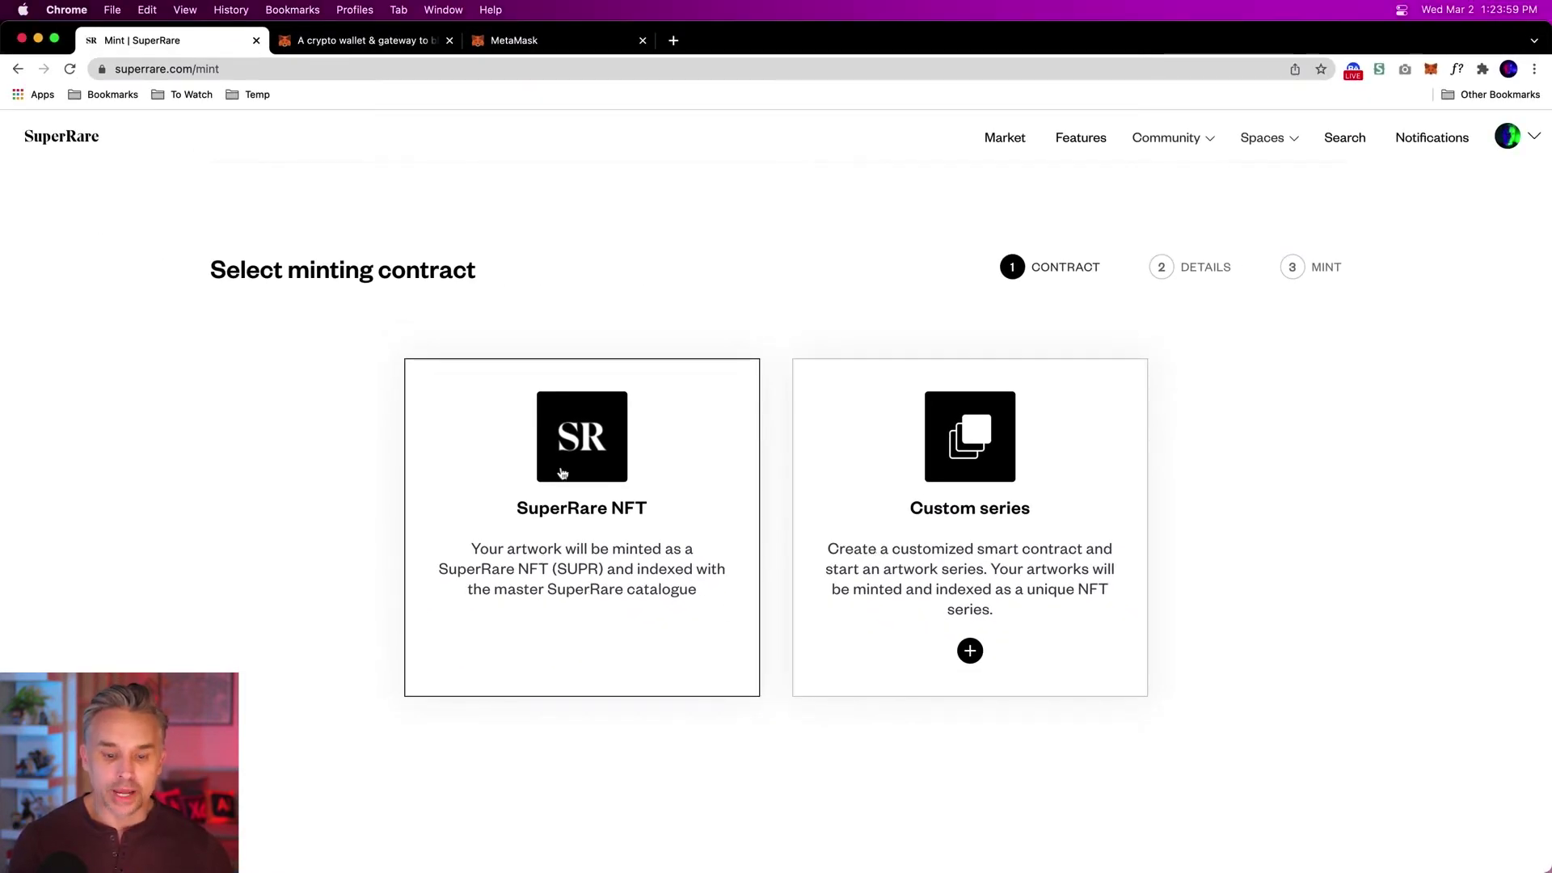
# Choose the SuperRare NFT contract and move on to the artwork upload form
pyautogui.click(563, 473)
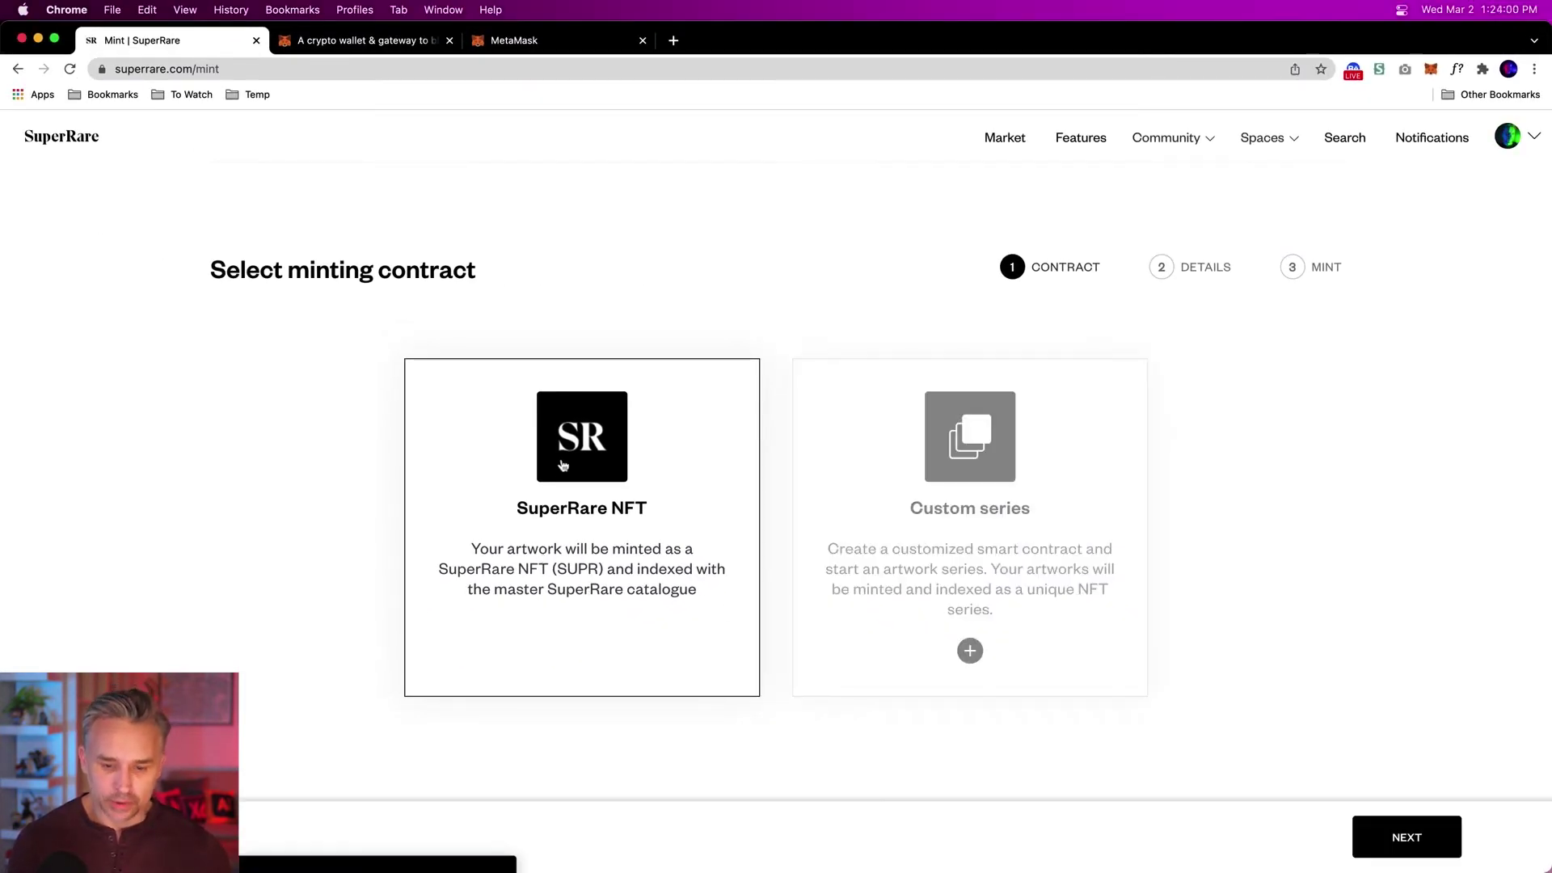
pyautogui.click(1407, 835)
pyautogui.scroll(-1, 594, 445)
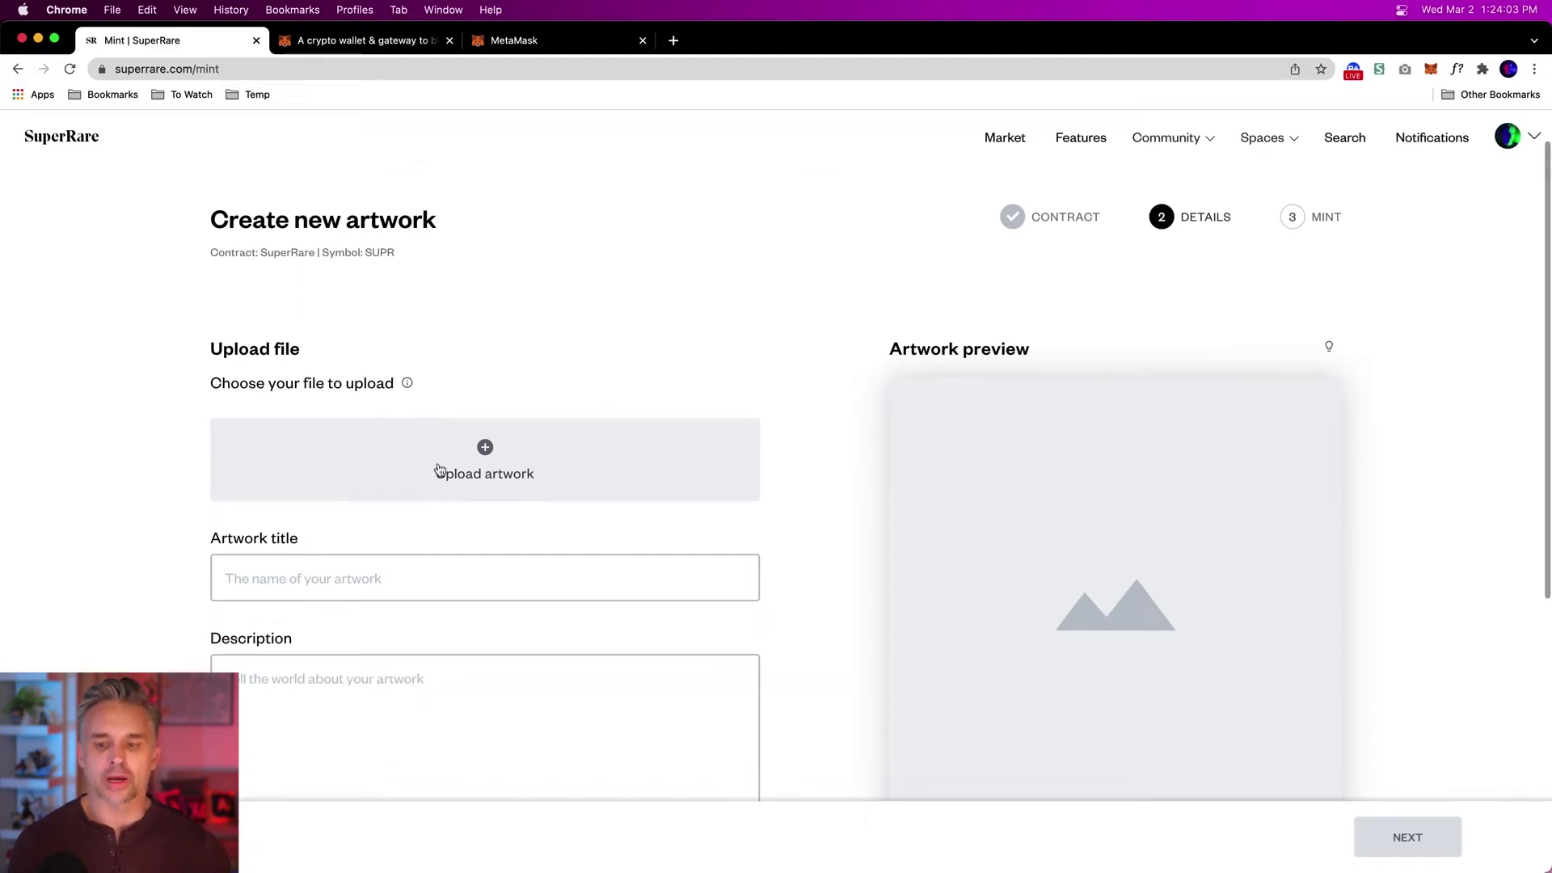
pyautogui.moveTo(407, 382)
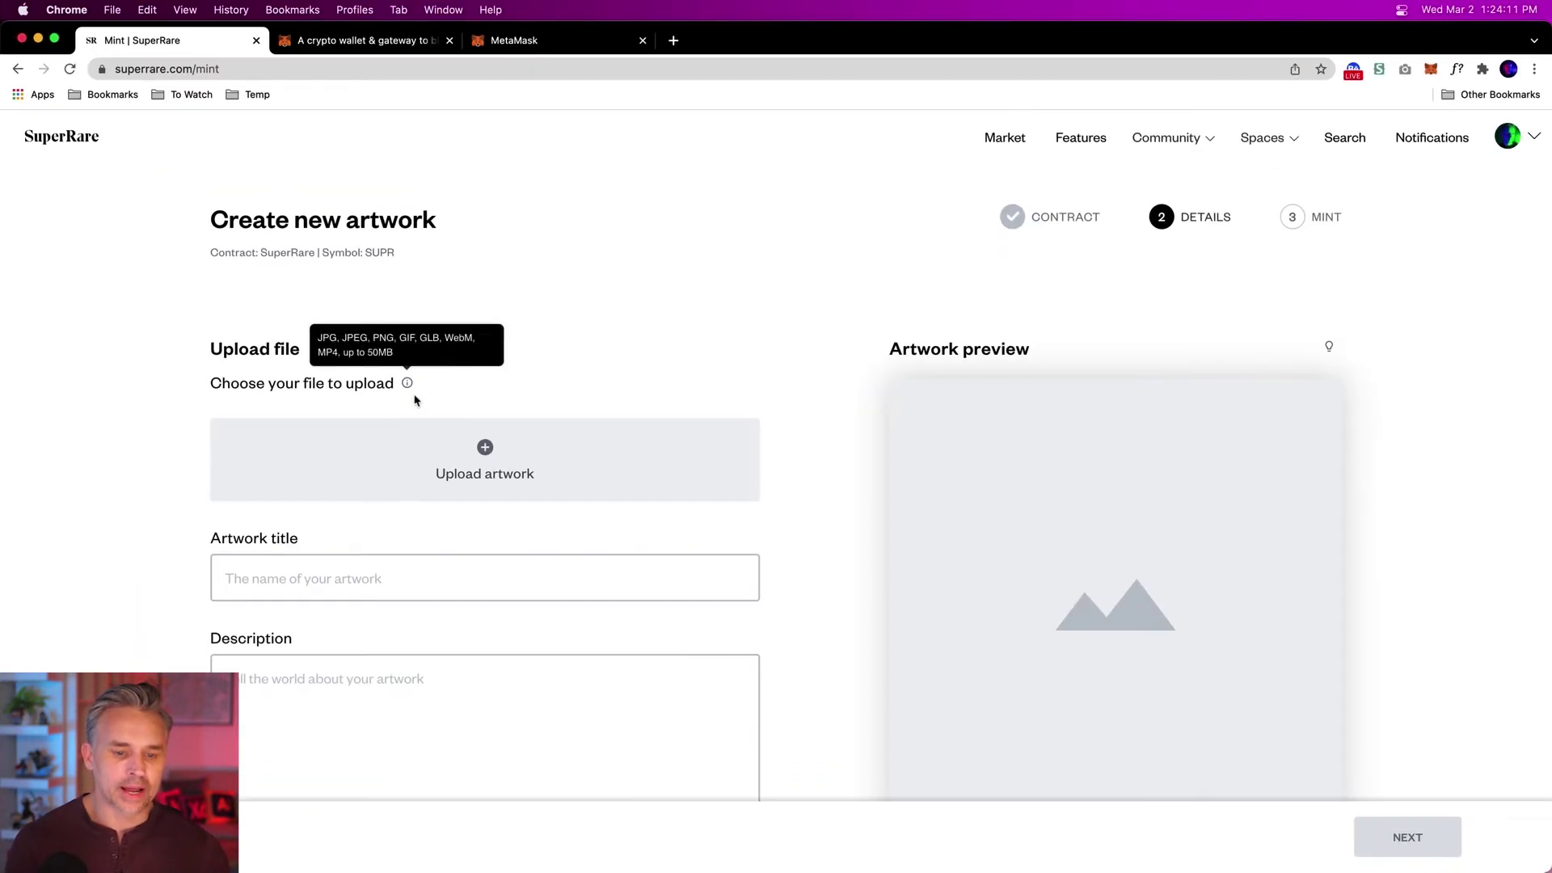
pyautogui.click(485, 450)
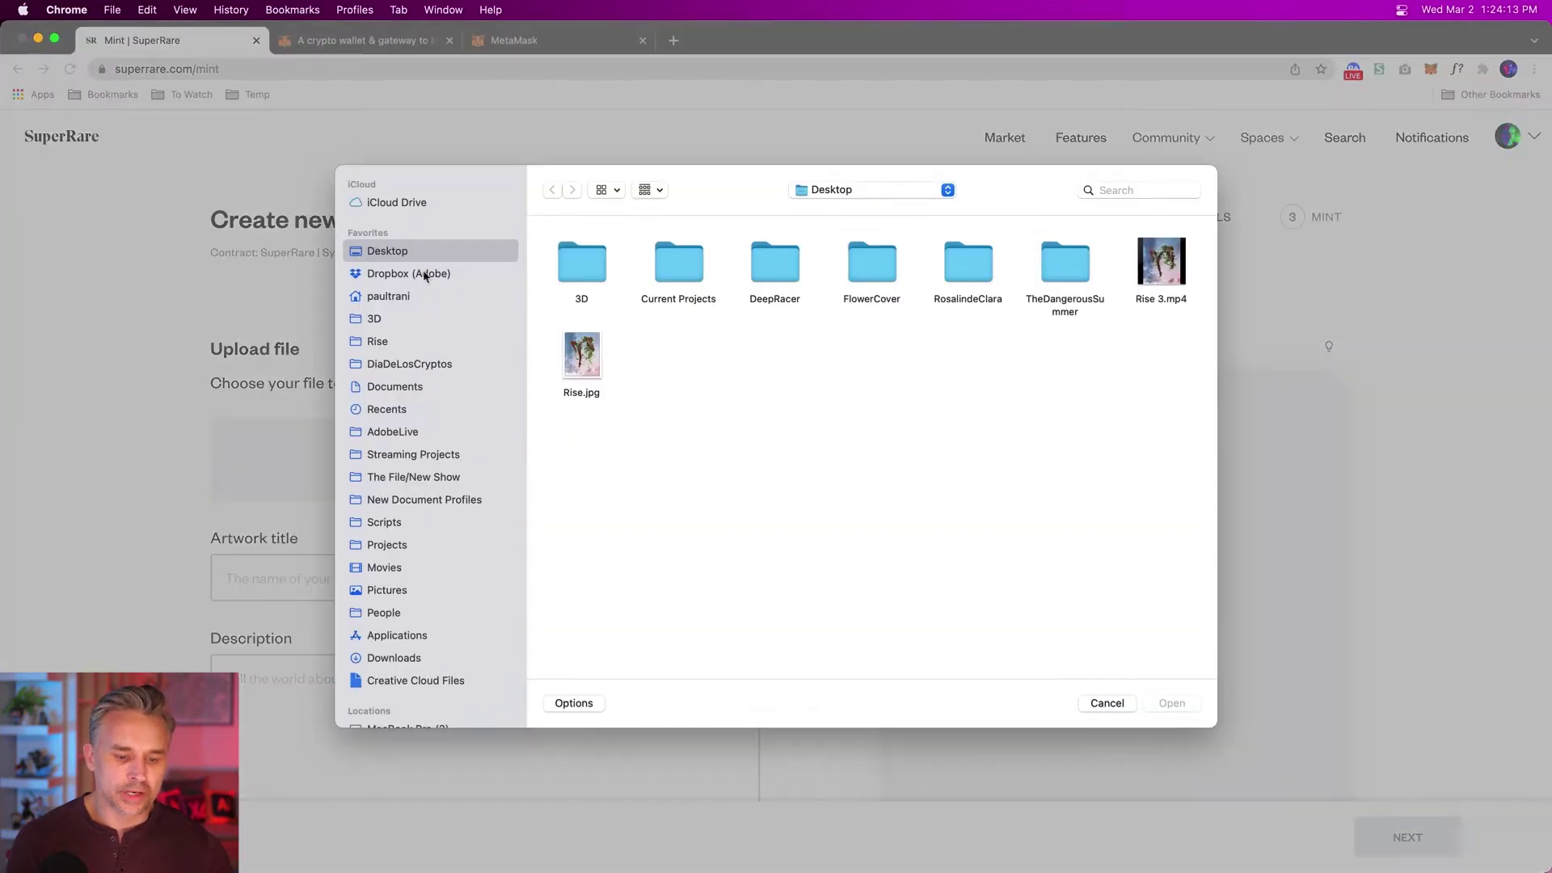
# Preview and upload Rise 3.mp4 as the artwork file
pyautogui.click(1163, 303)
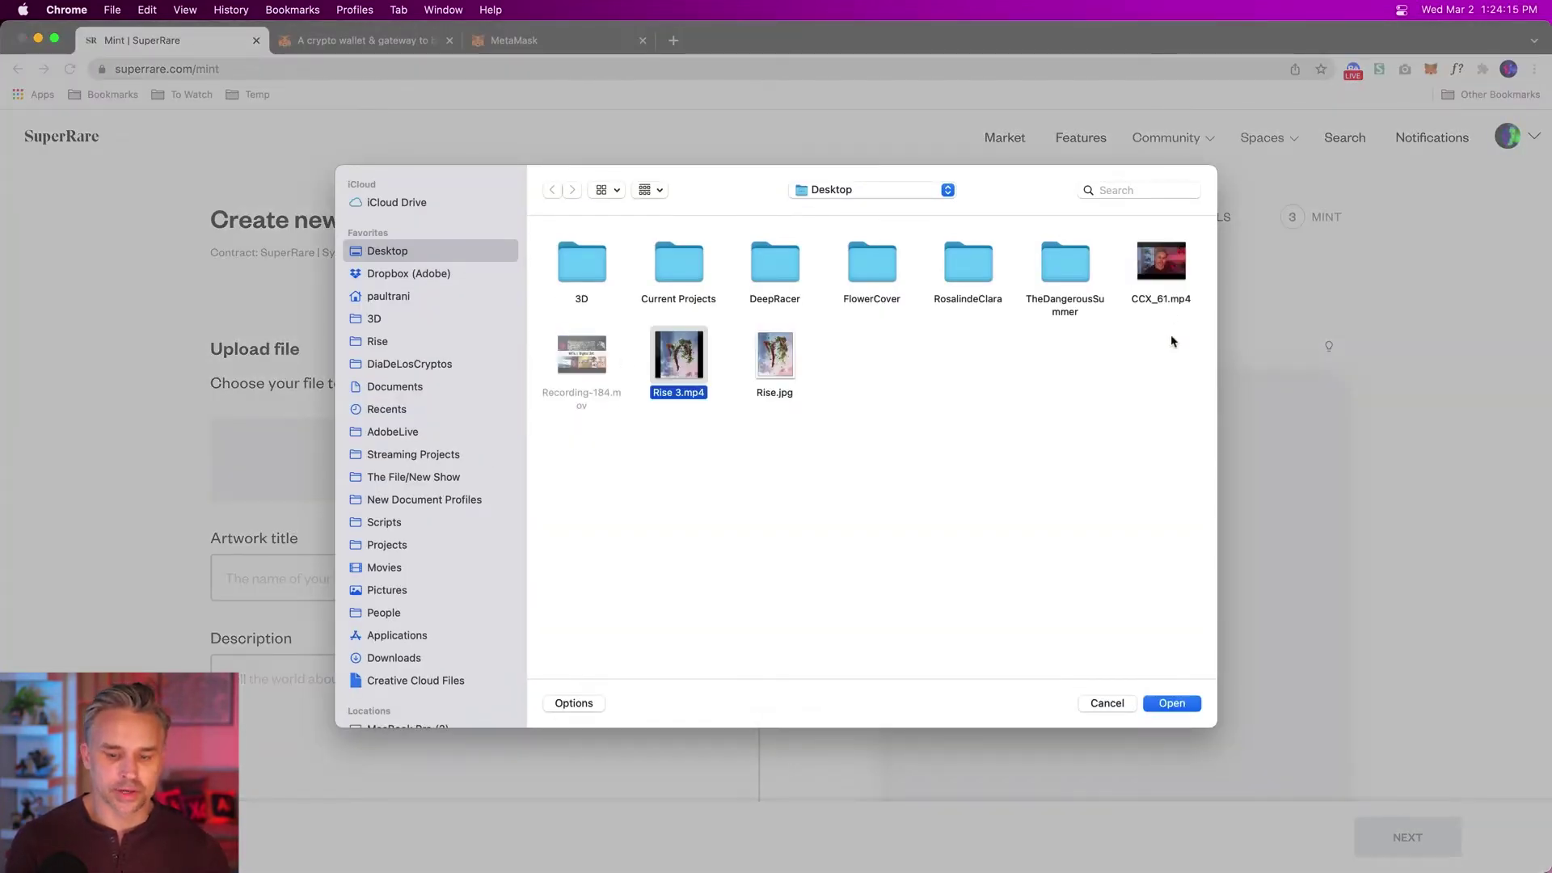
pyautogui.click(1086, 316)
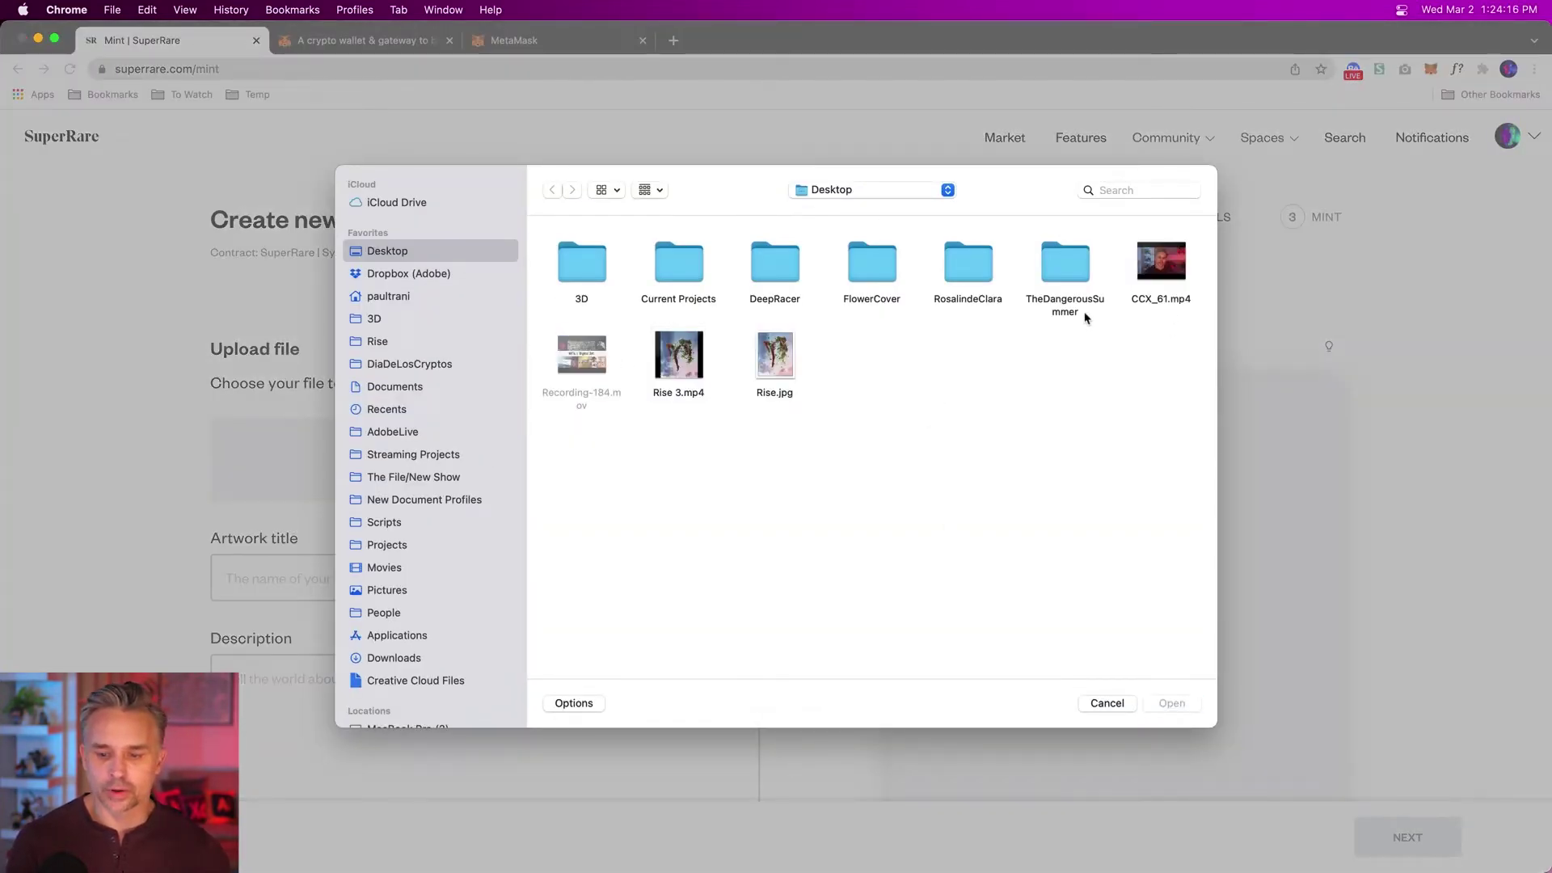
pyautogui.click(688, 381)
pyautogui.press('space')
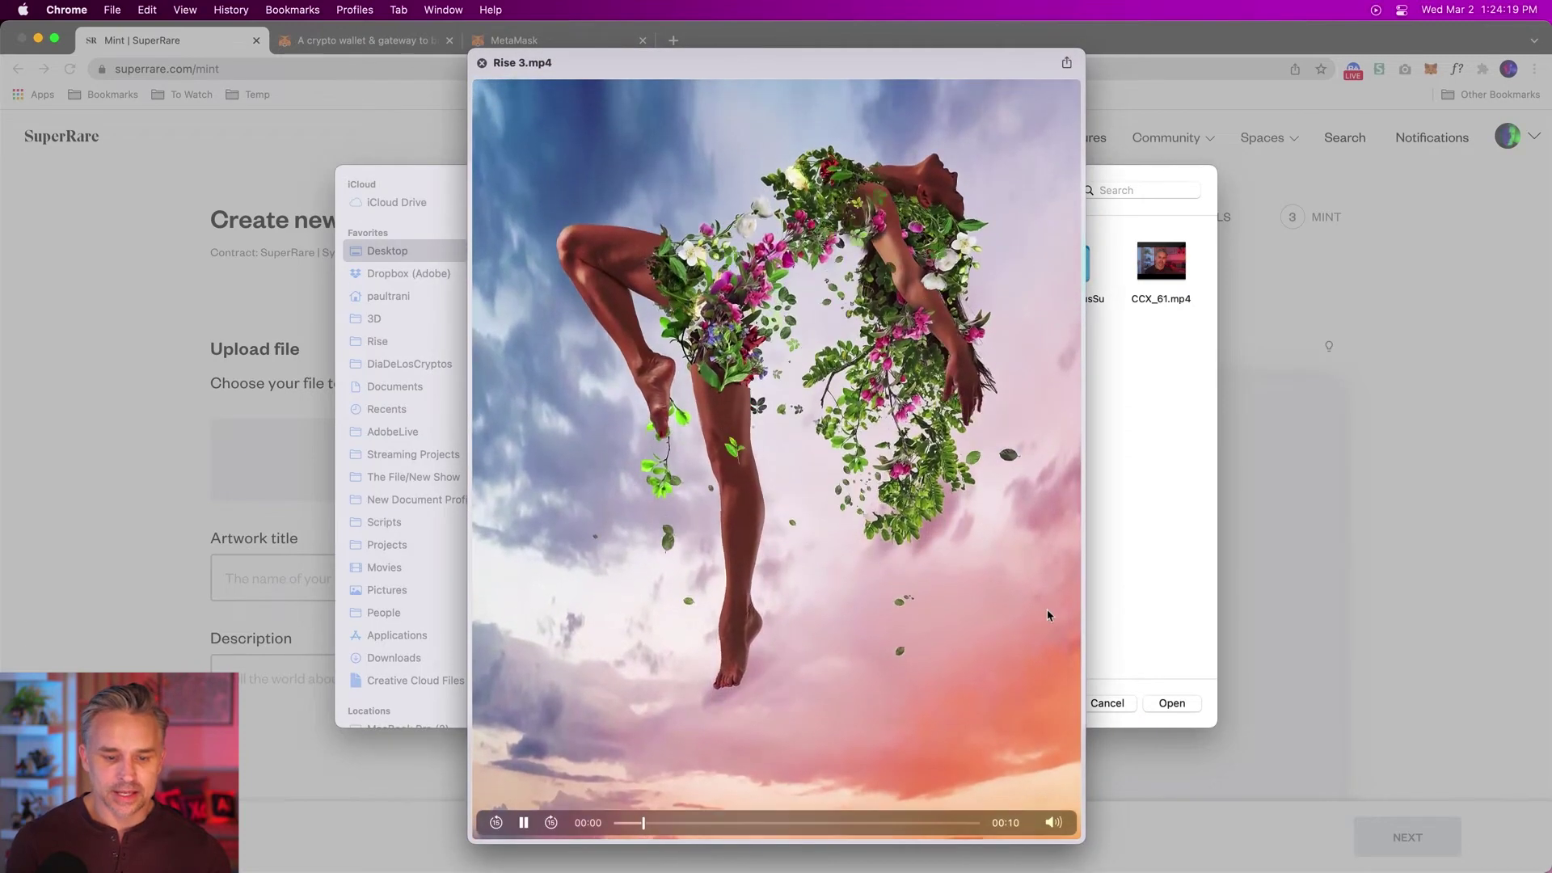
pyautogui.press('space')
pyautogui.click(1172, 703)
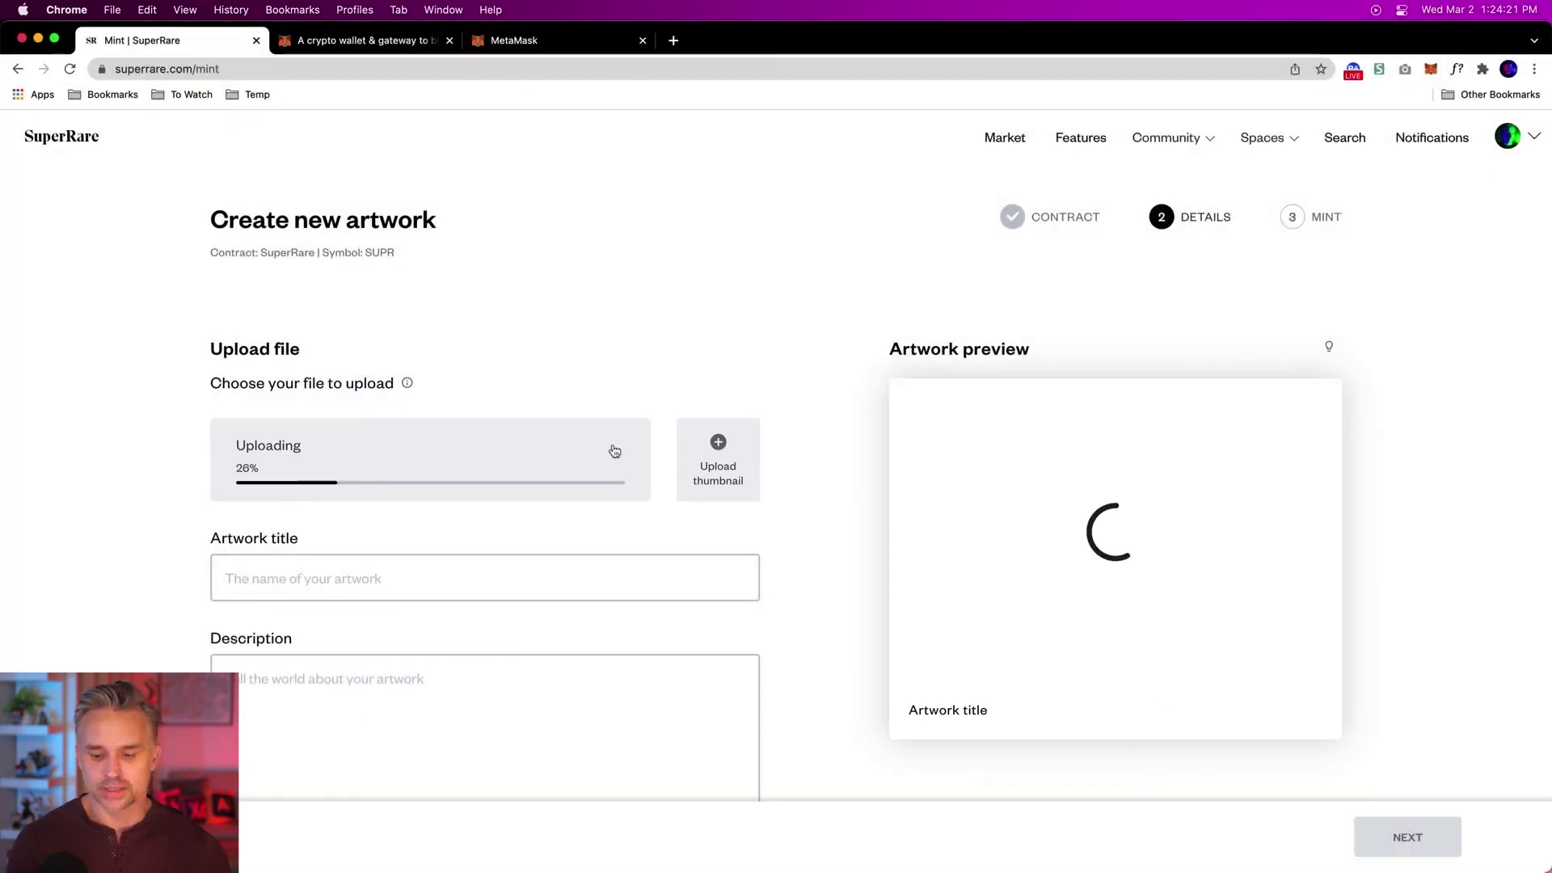
# Preview and upload Rise.jpg as the artwork's thumbnail
pyautogui.click(709, 474)
pyautogui.click(770, 366)
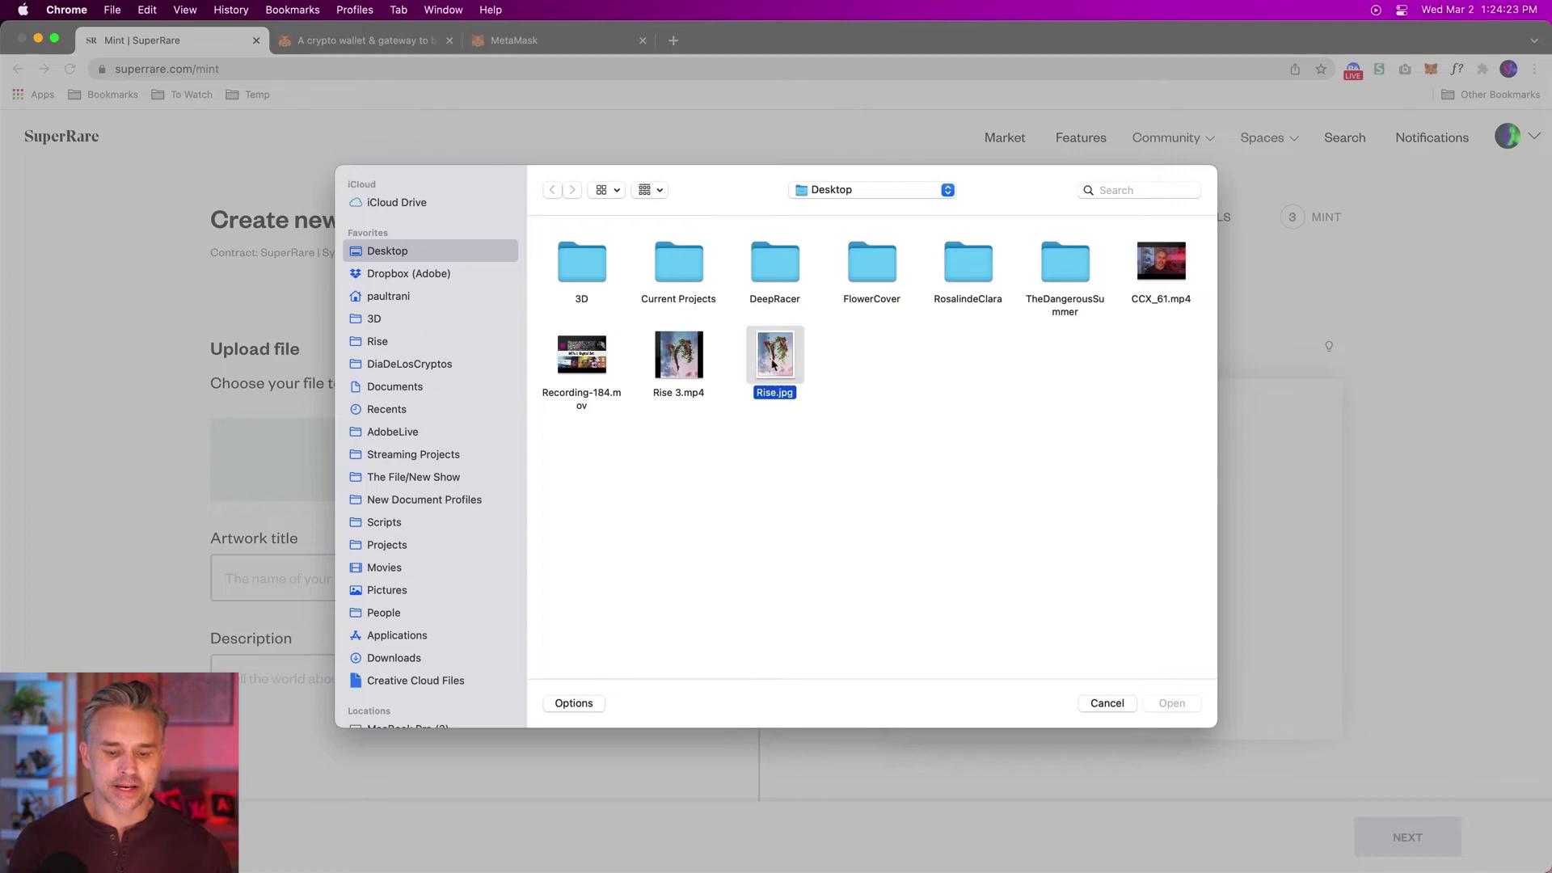
pyautogui.press('space')
pyautogui.press('space')
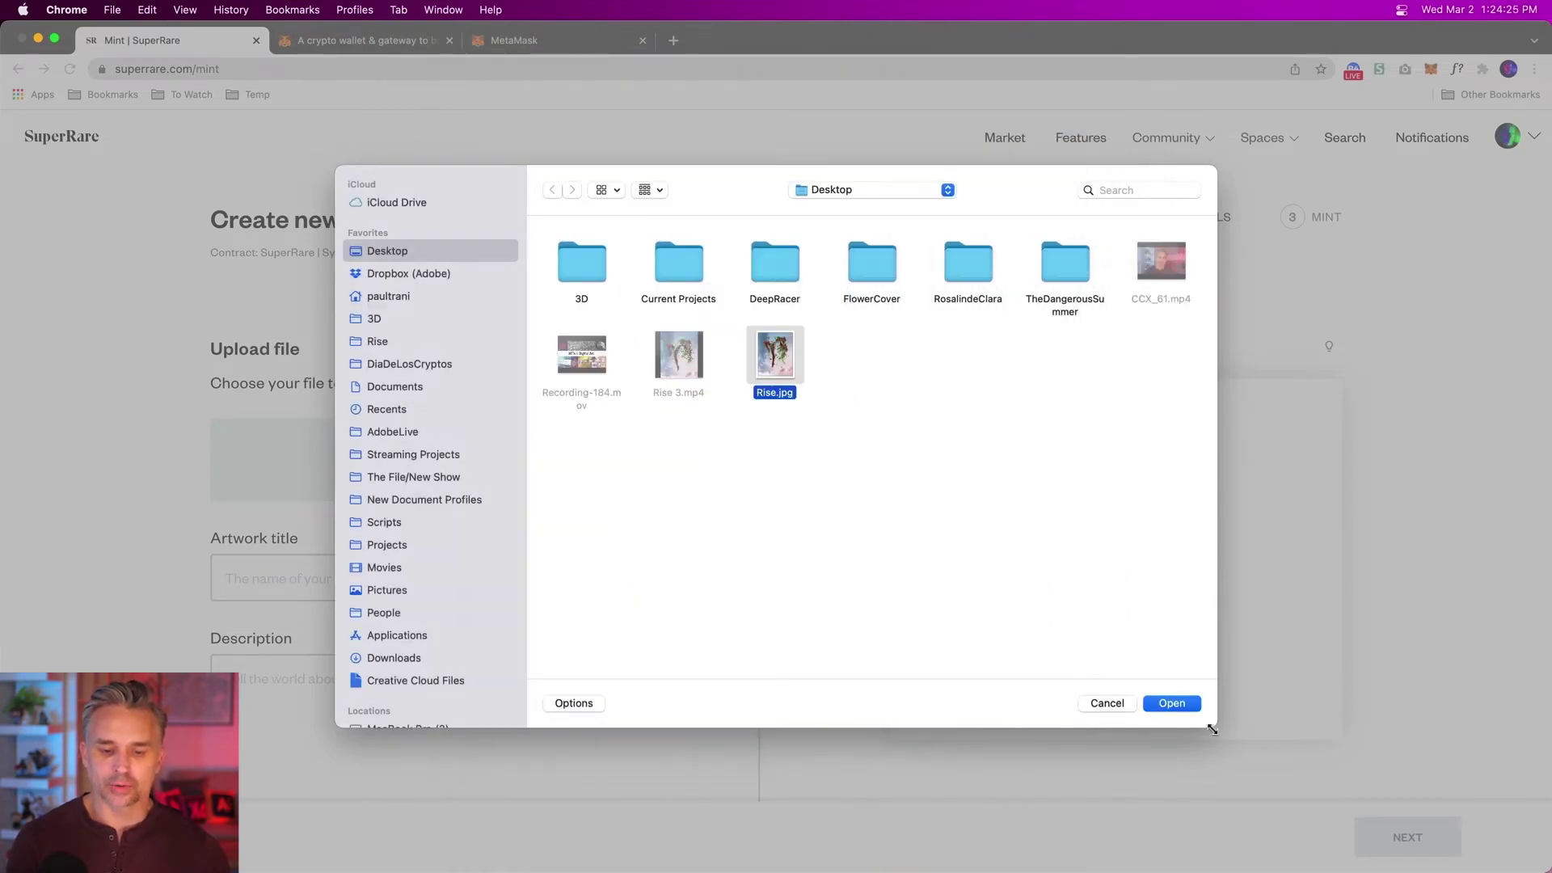
pyautogui.click(1189, 711)
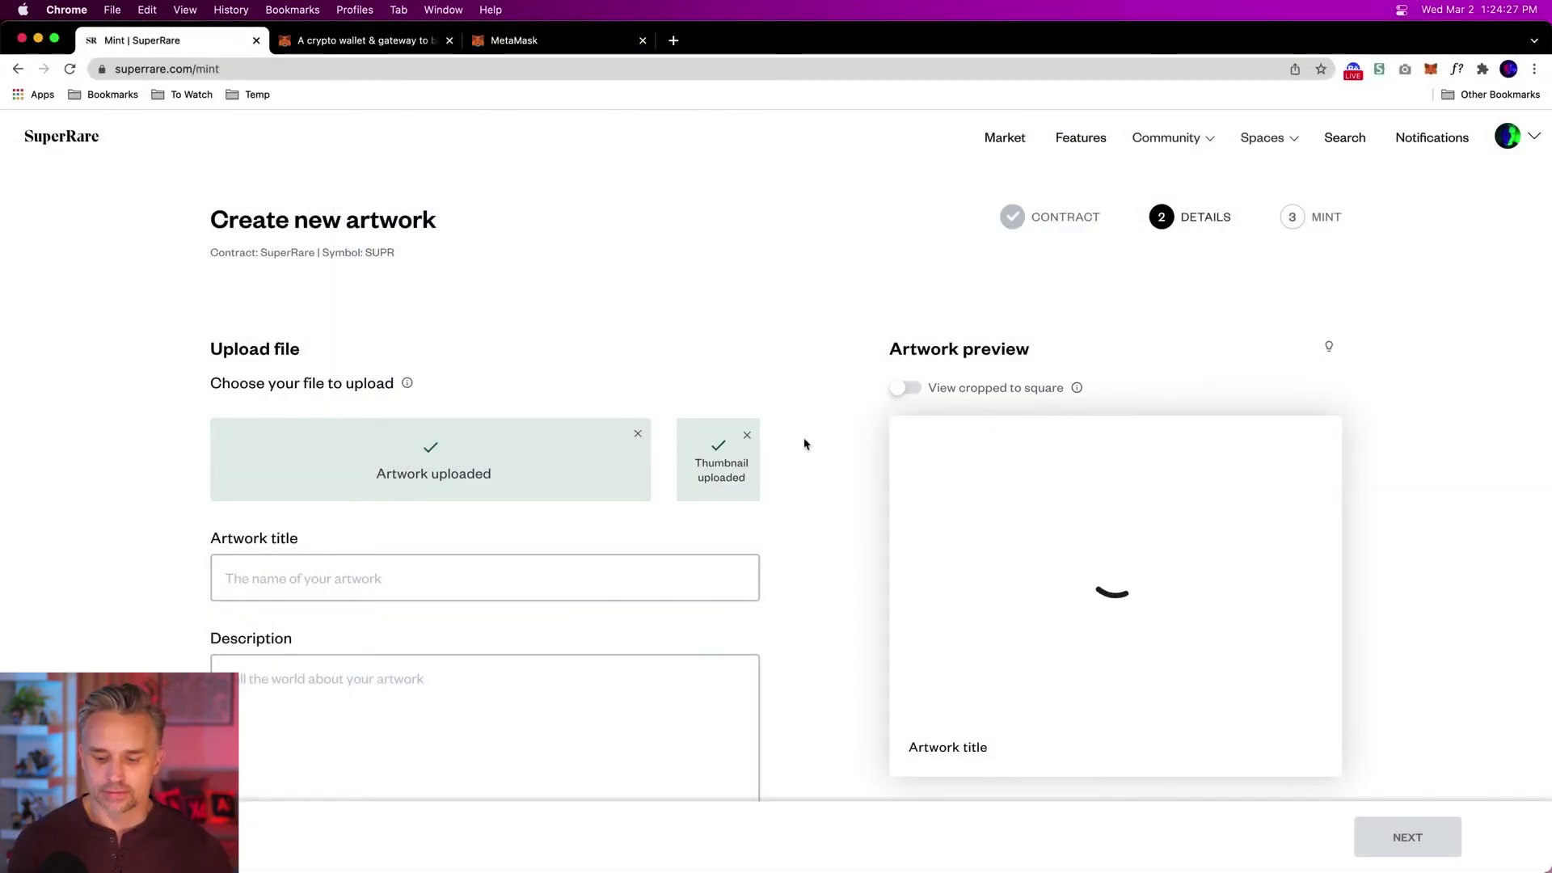
pyautogui.scroll(-2, 805, 449)
pyautogui.scroll(-2, 805, 461)
pyautogui.click(375, 409)
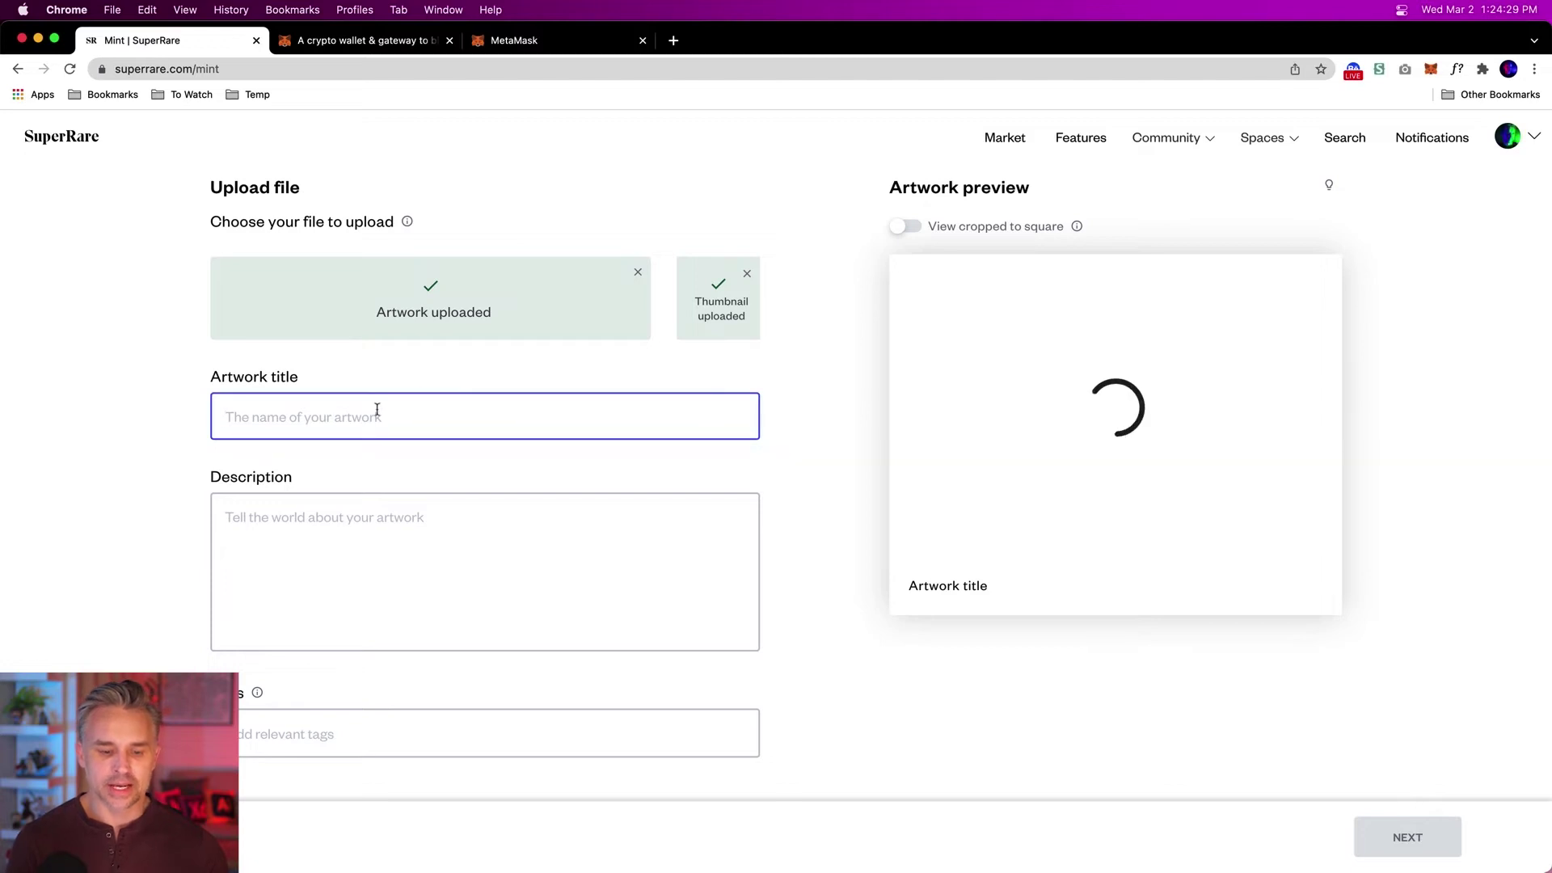
# Title the artwork 'Mother Nature' and paste the description 'Mother Nature is the true artist.'
pyautogui.write('Mother Nature')
pyautogui.click(347, 527)
pyautogui.scroll(-1, 476, 9)
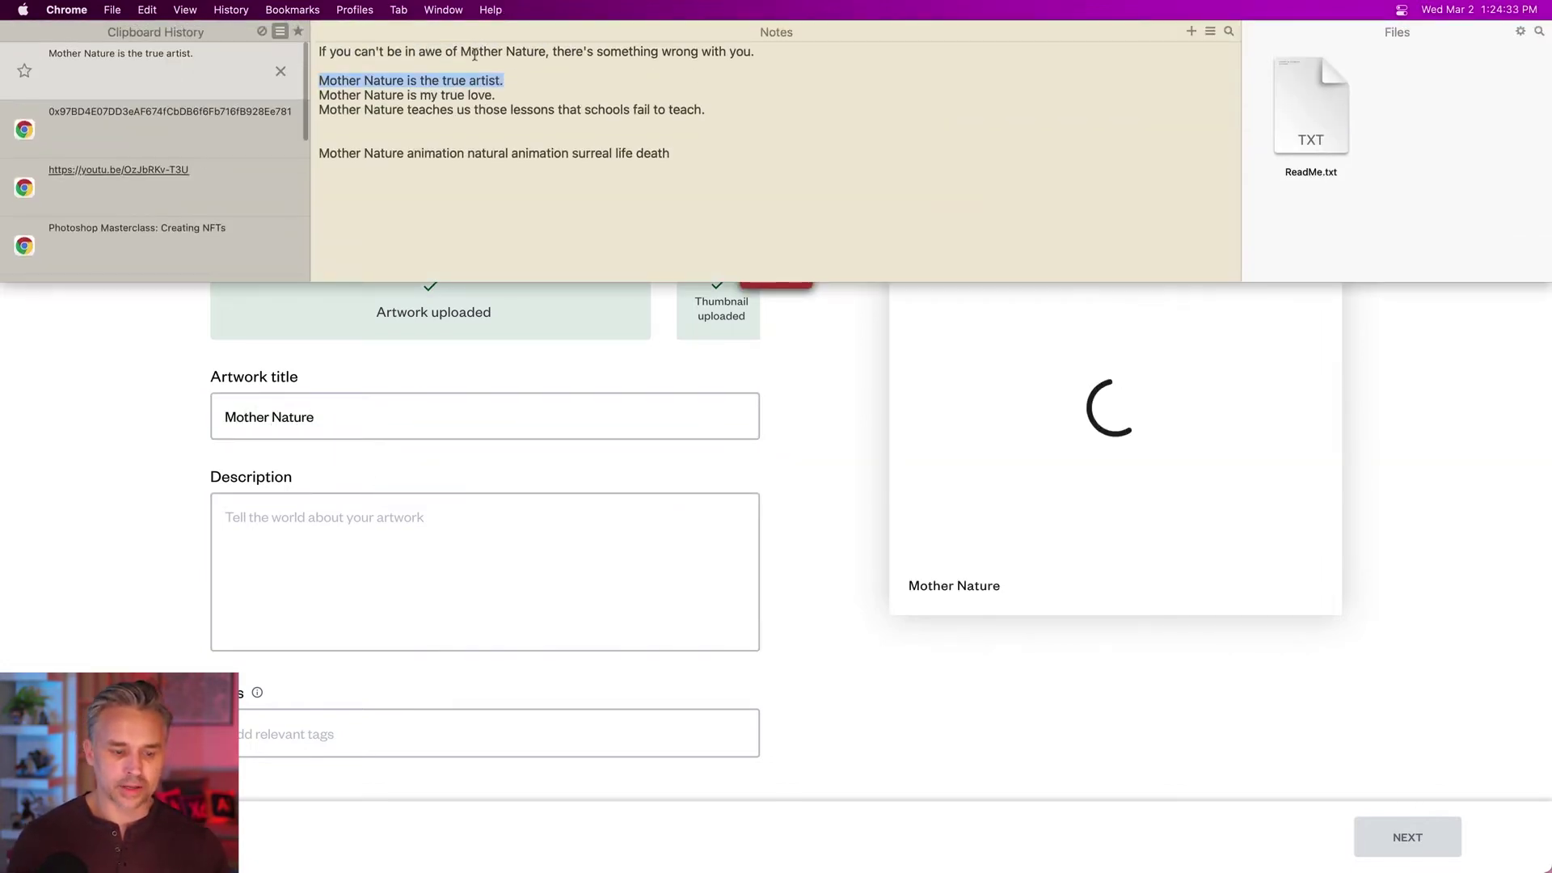
pyautogui.write('Mother Nature is the true artist.')
pyautogui.scroll(-3, 389, 542)
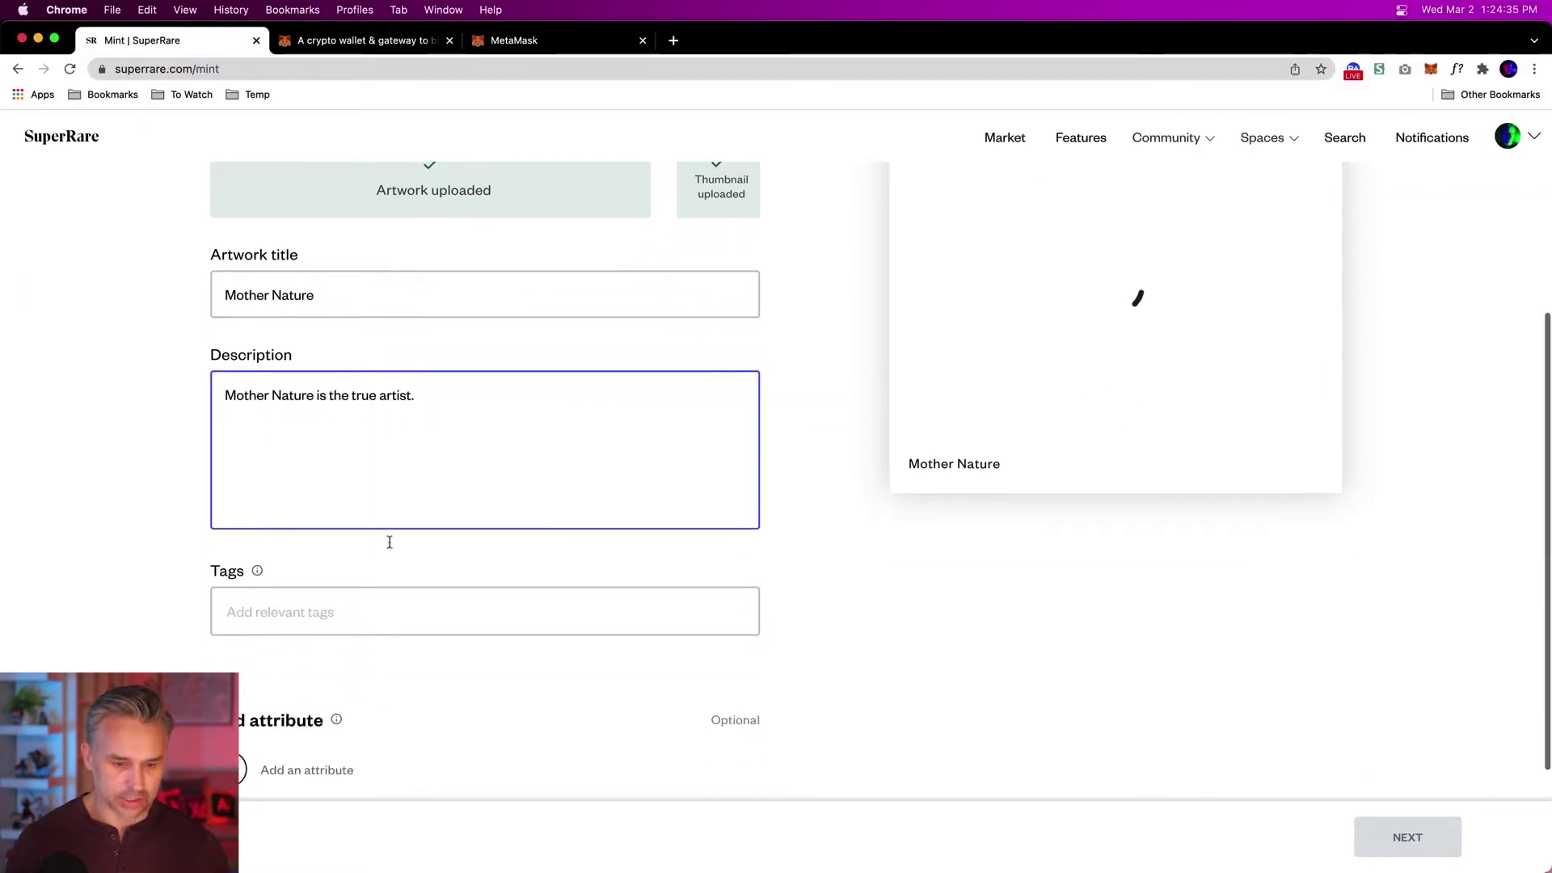
# Add the tags Animation, Beautiful, Nature and Natural to the artwork
pyautogui.click(331, 608)
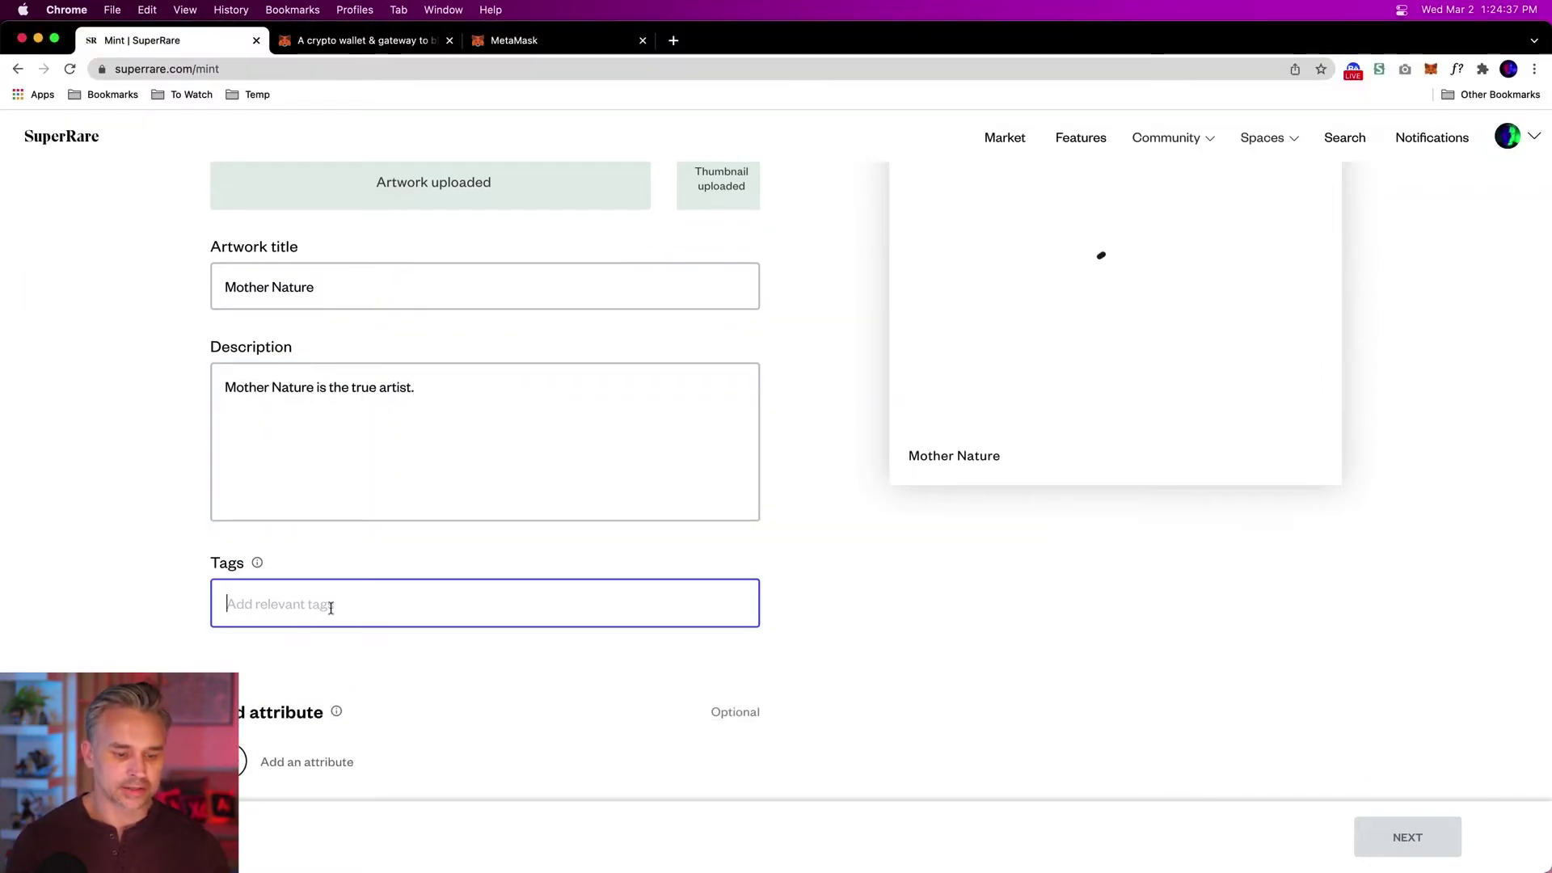
pyautogui.write('Animation')
pyautogui.press('Return')
pyautogui.write('Beau')
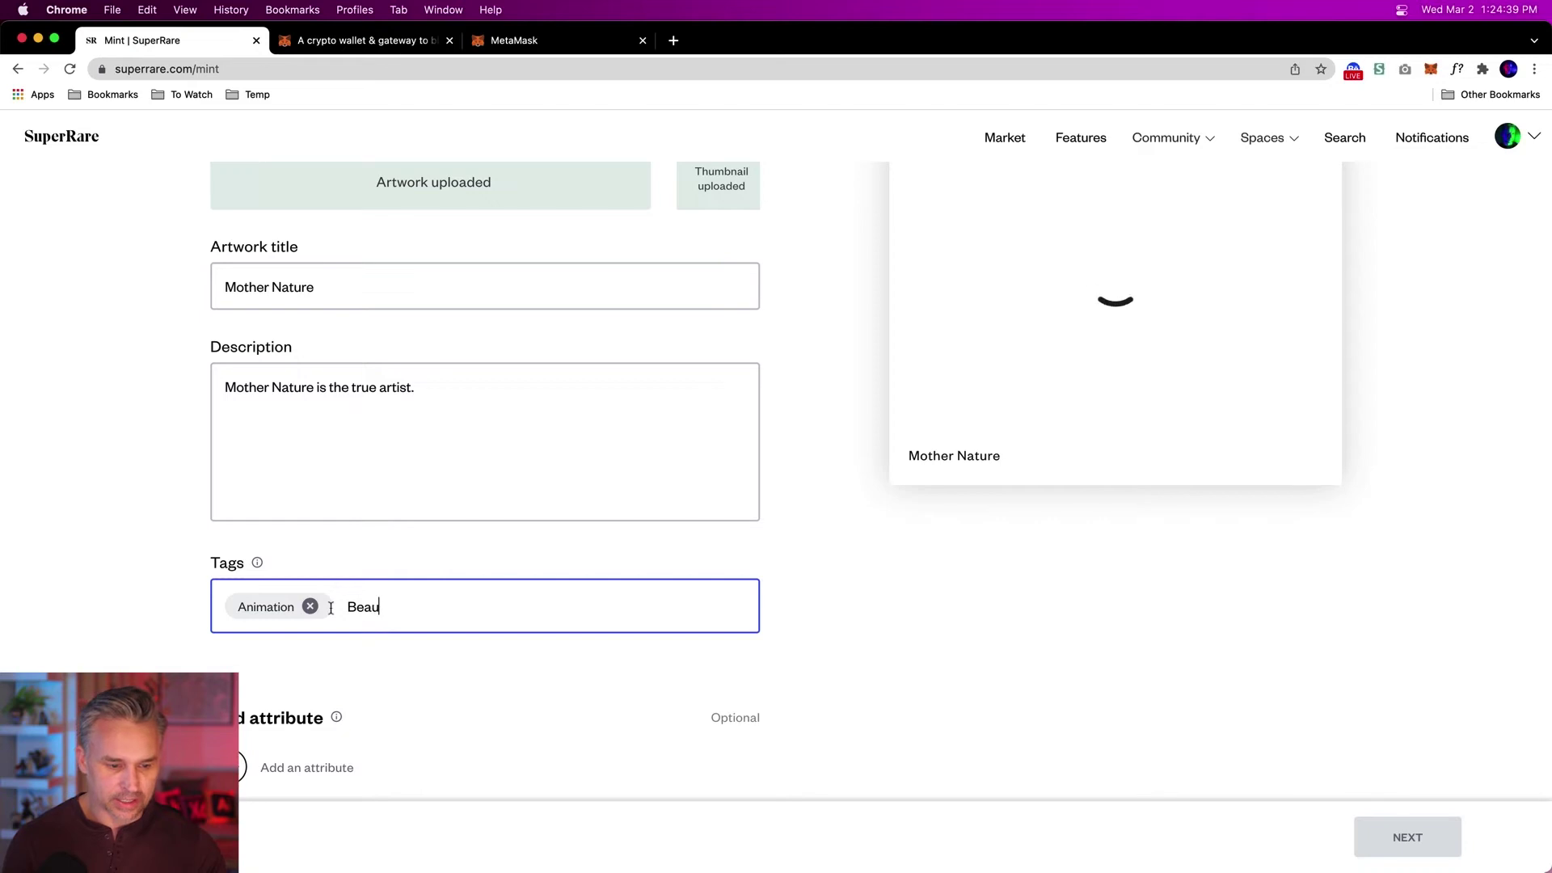
pyautogui.write('tiful')
pyautogui.press('Return')
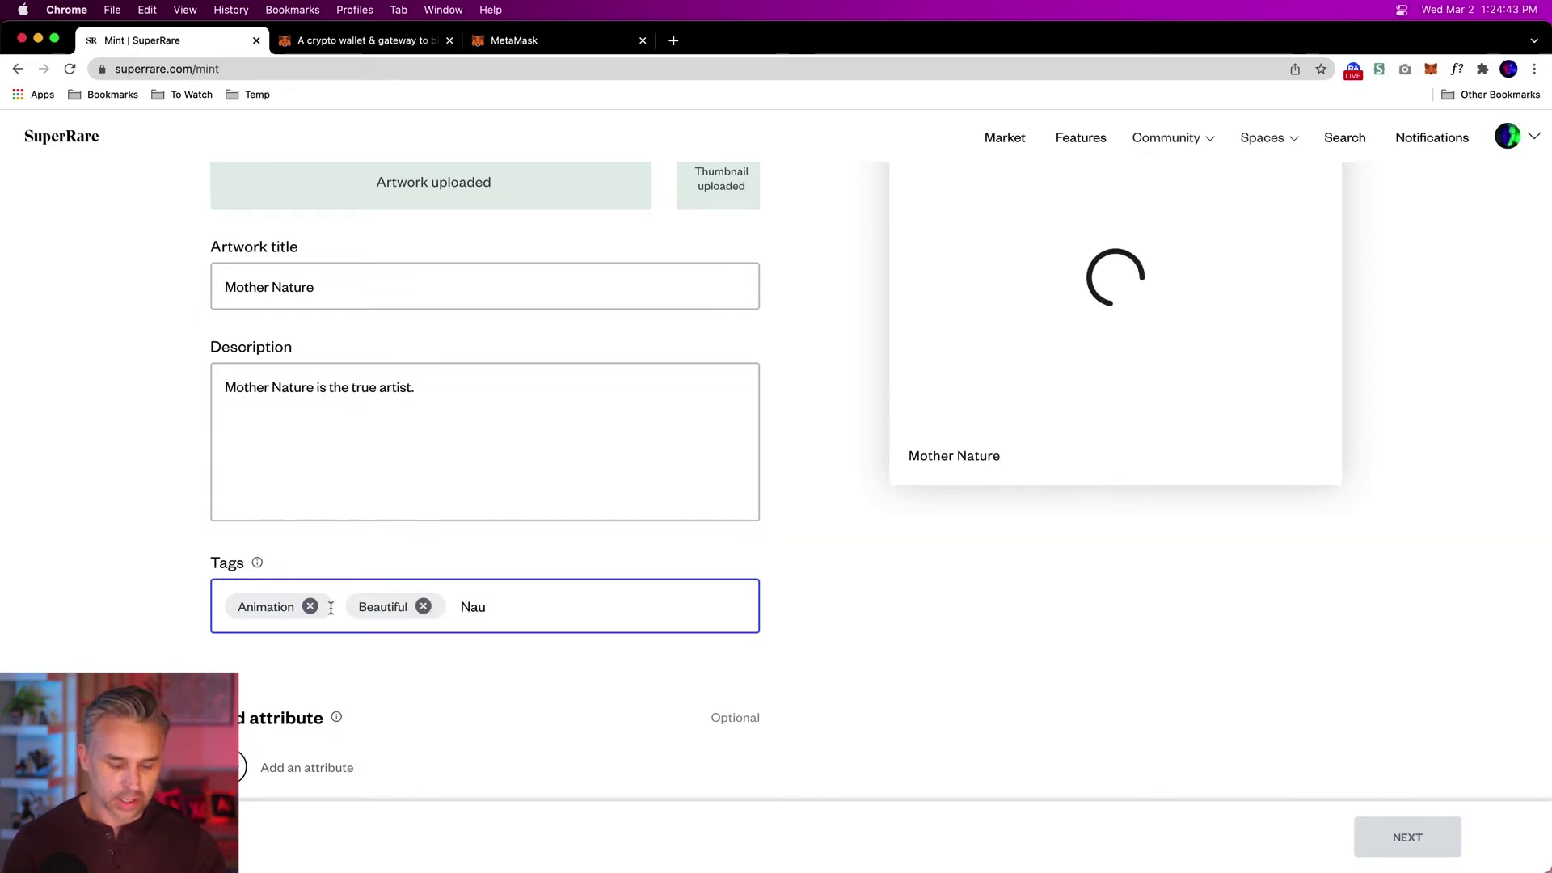
pyautogui.write('Nature')
pyautogui.press('Return')
pyautogui.write('Na')
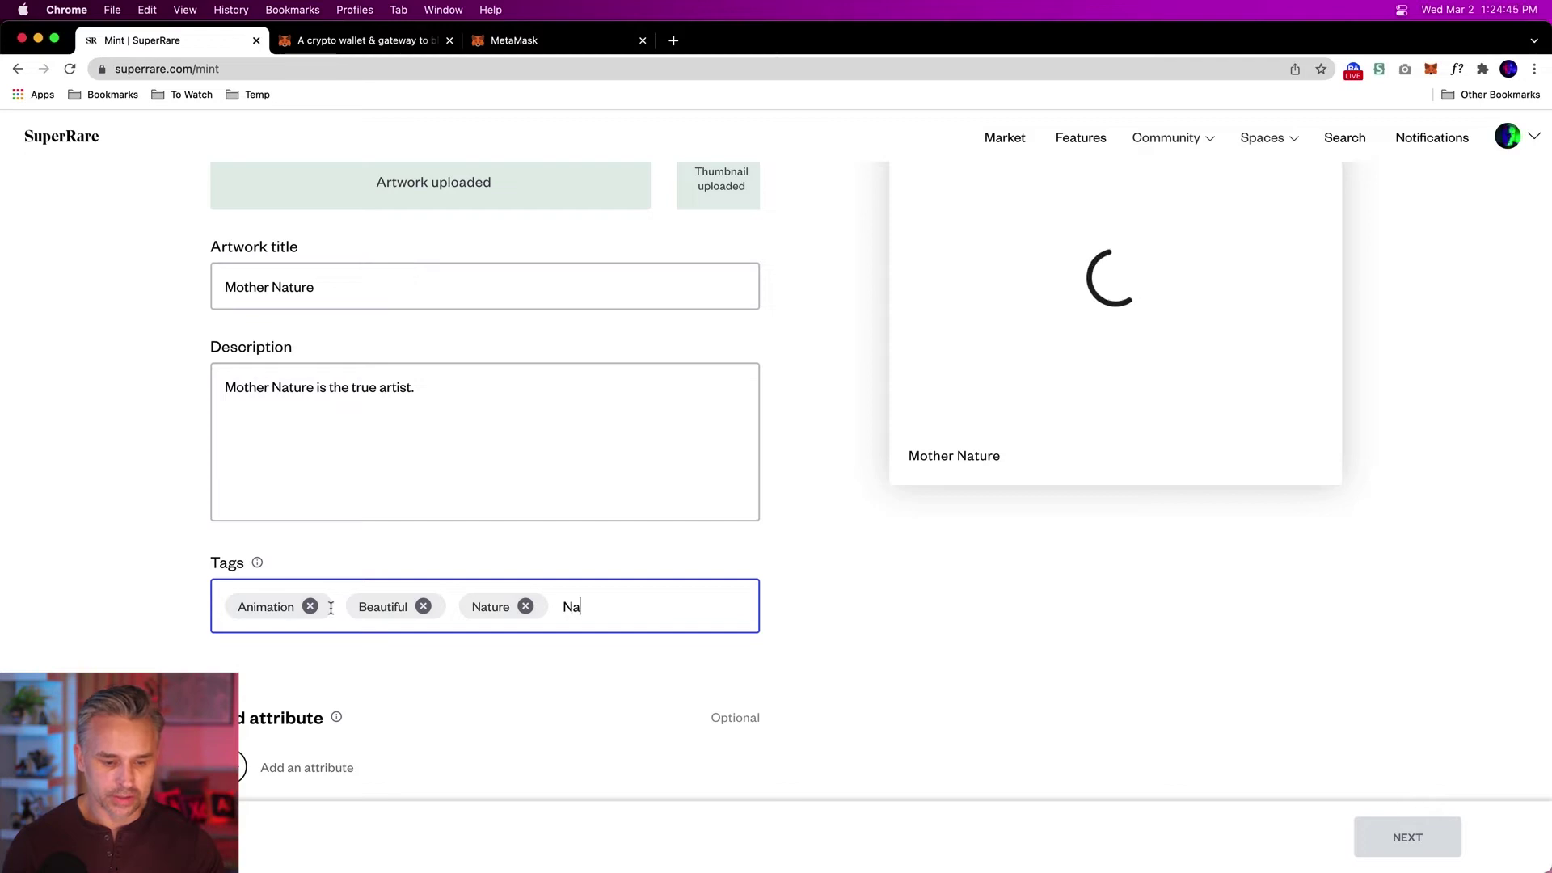
pyautogui.write('tural')
pyautogui.press('Return')
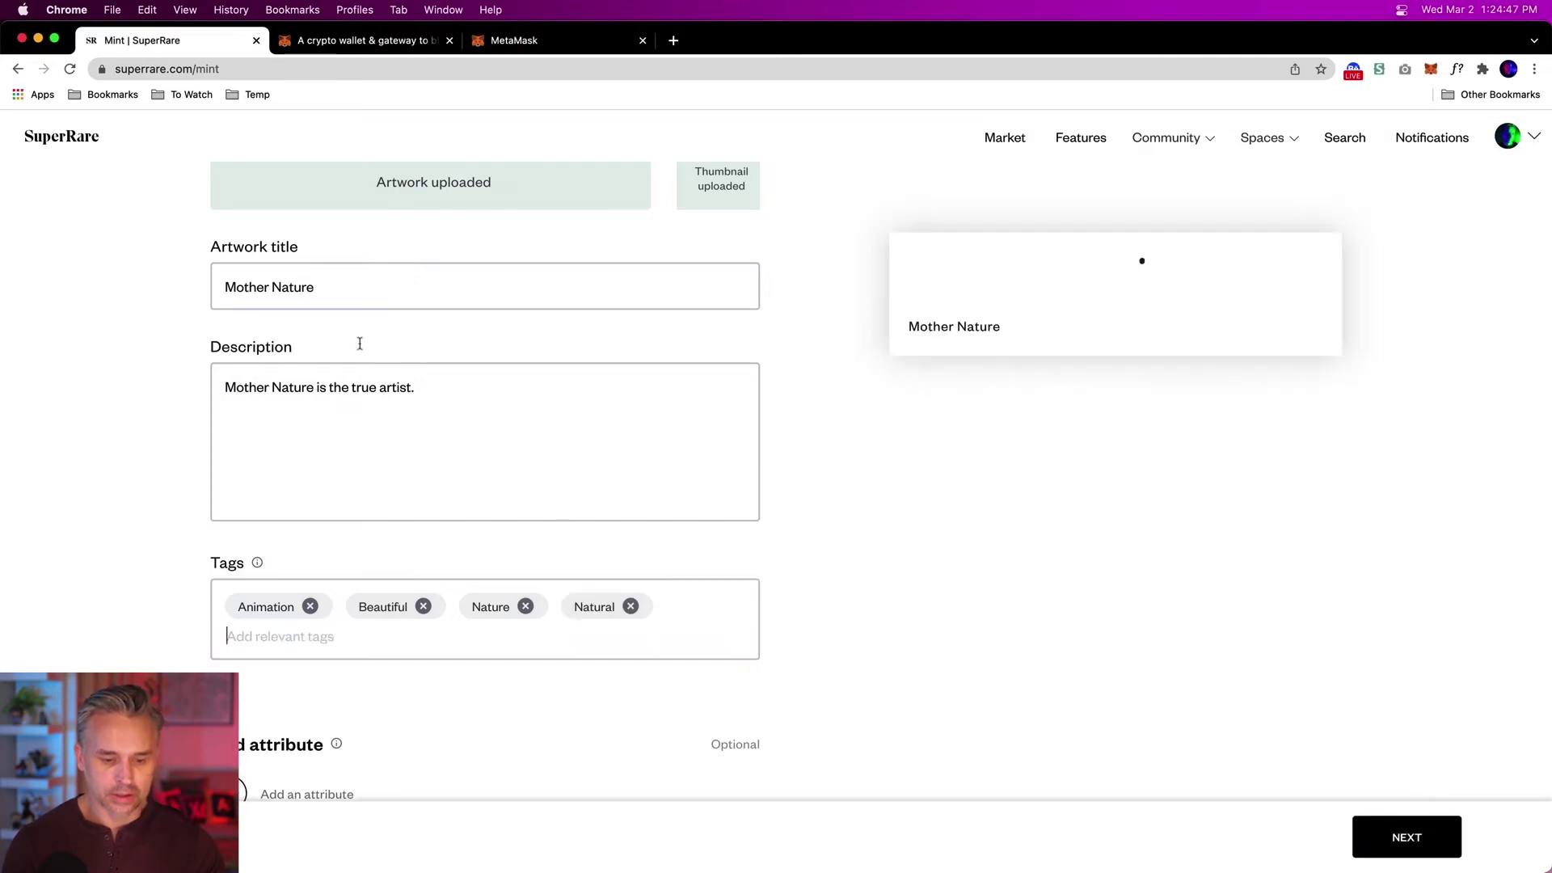
pyautogui.click(146, 242)
# Toggle the 'View cropped to square' preview on and back off
pyautogui.scroll(1, 145, 243)
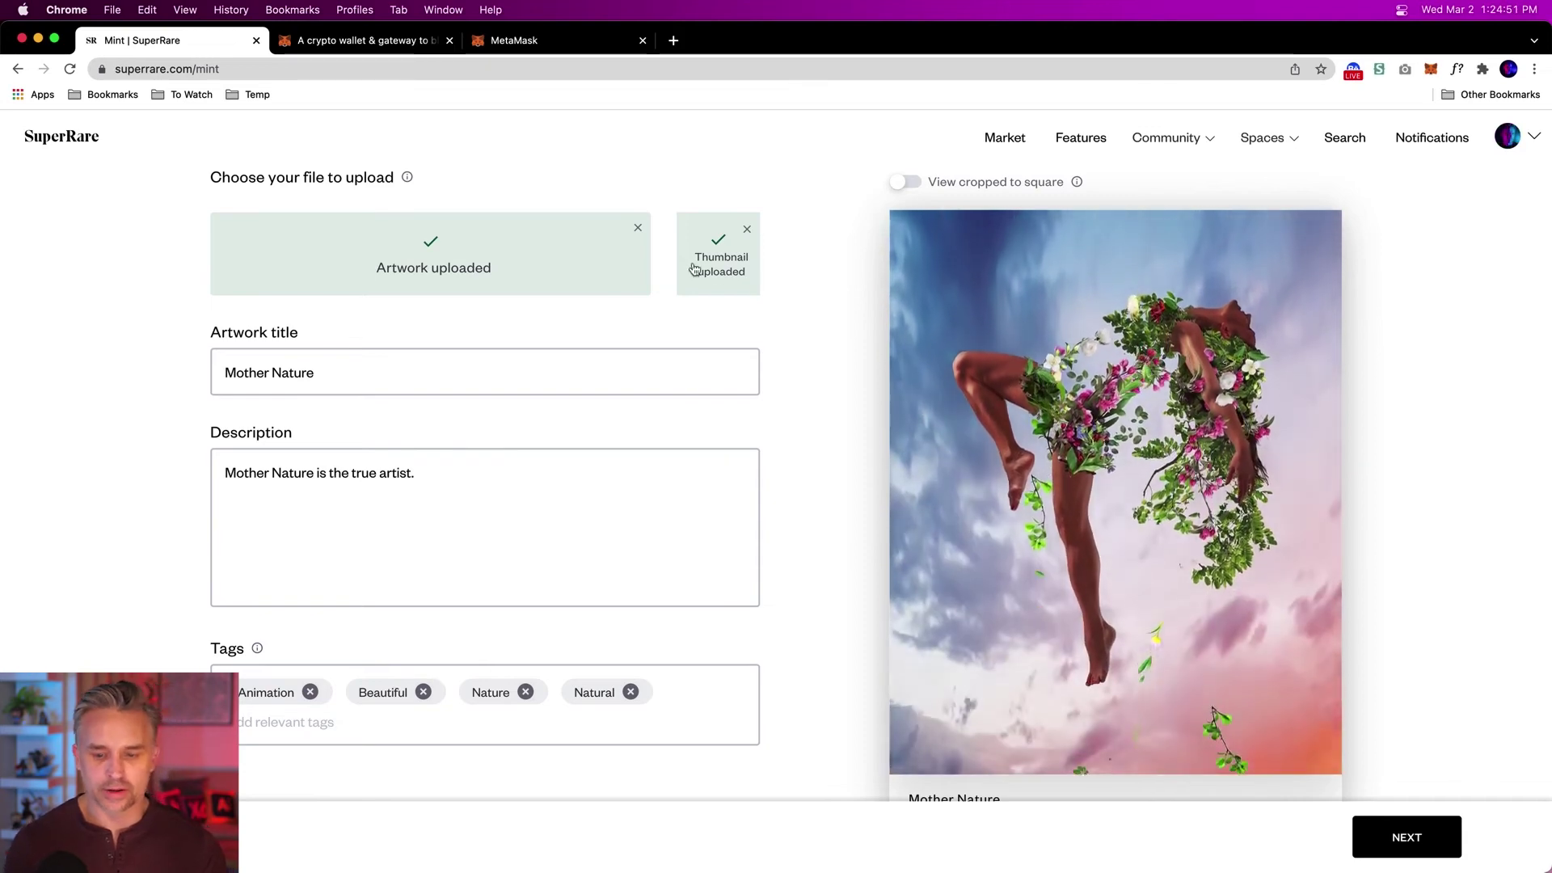
pyautogui.click(903, 185)
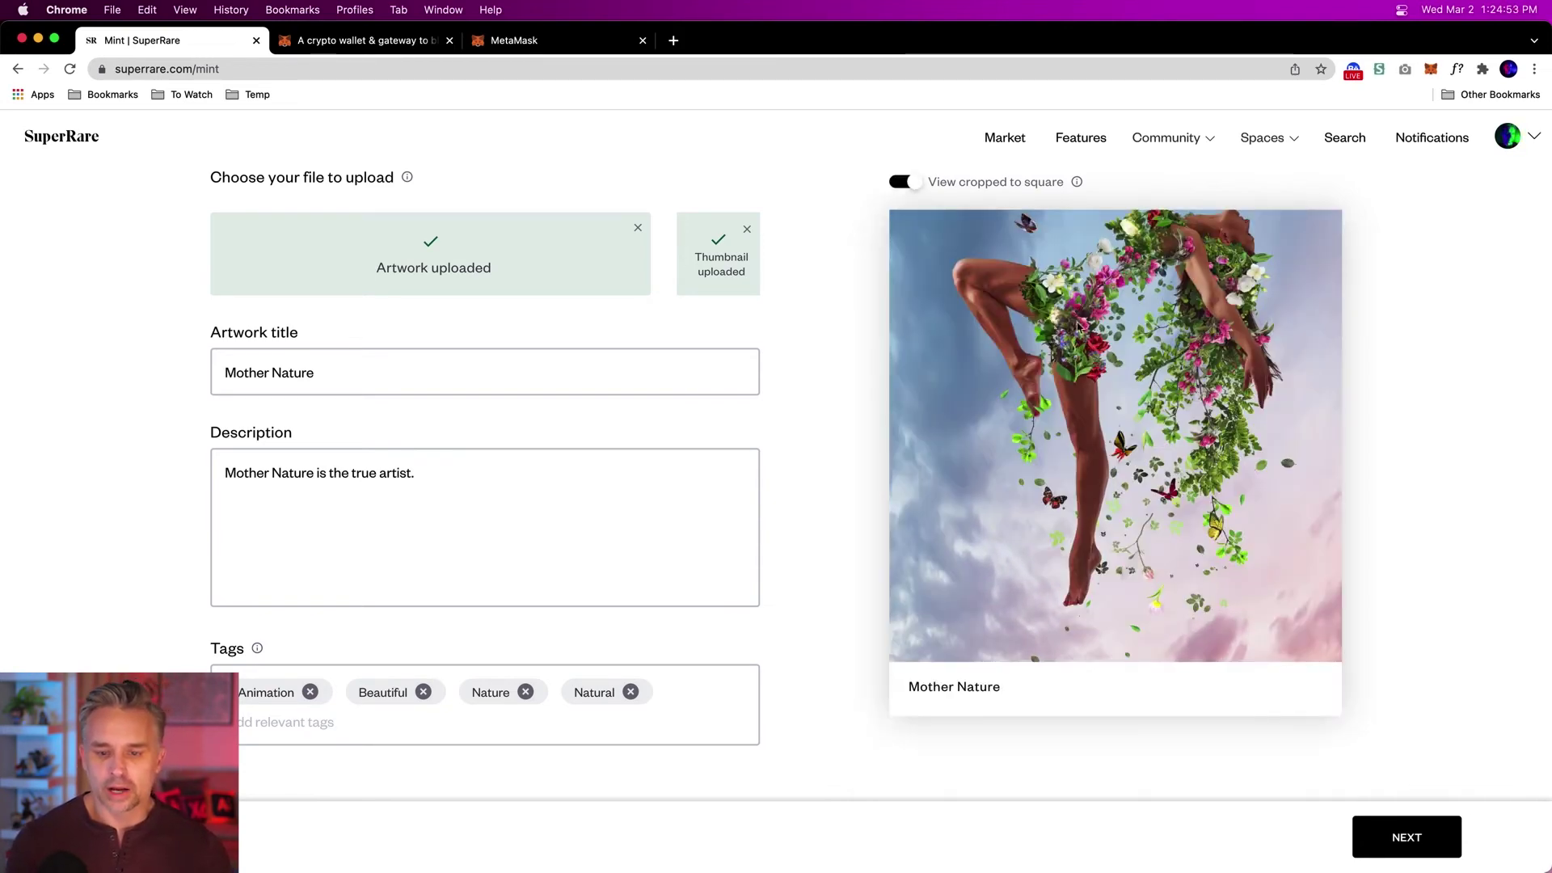
pyautogui.click(899, 183)
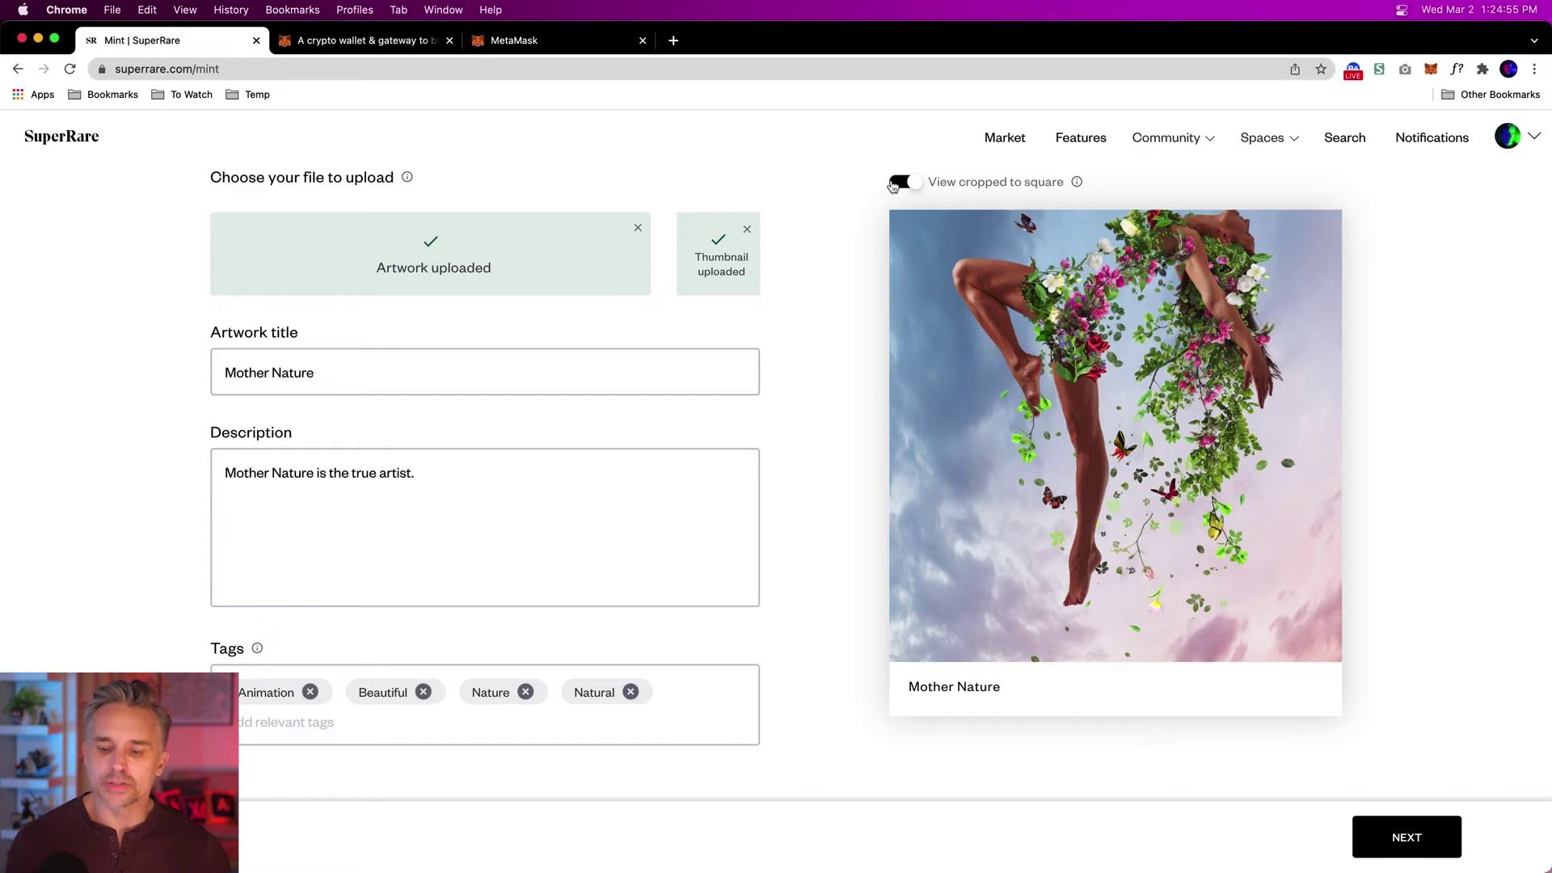
pyautogui.scroll(-5, 627, 416)
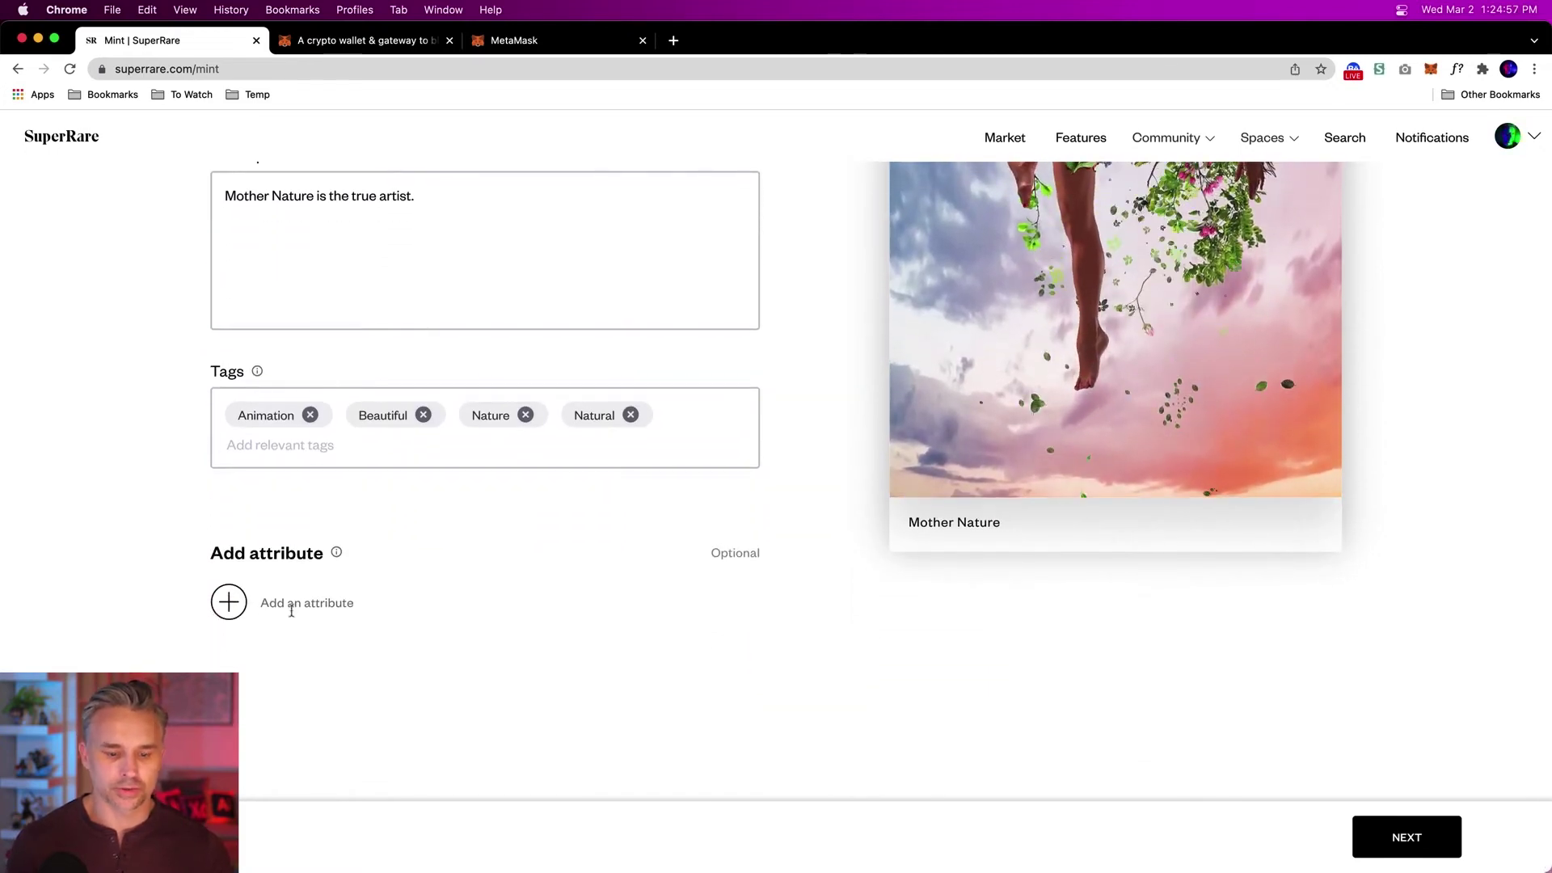
# Accept all four minting terms: service terms, originality, exclusivity and indemnity, then confirm
pyautogui.click(1385, 838)
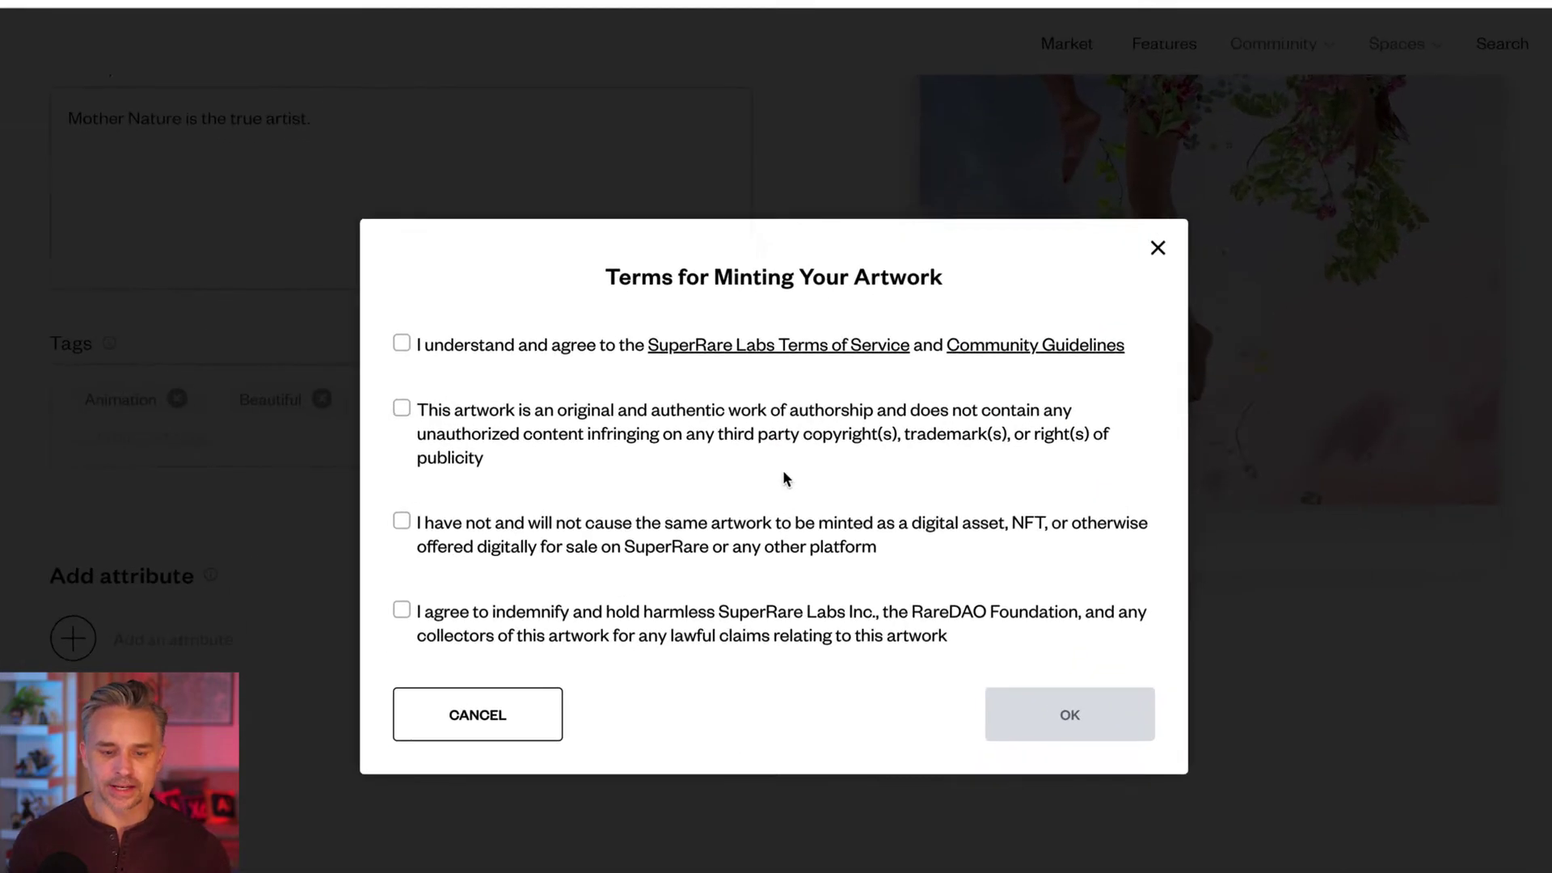
pyautogui.click(286, 296)
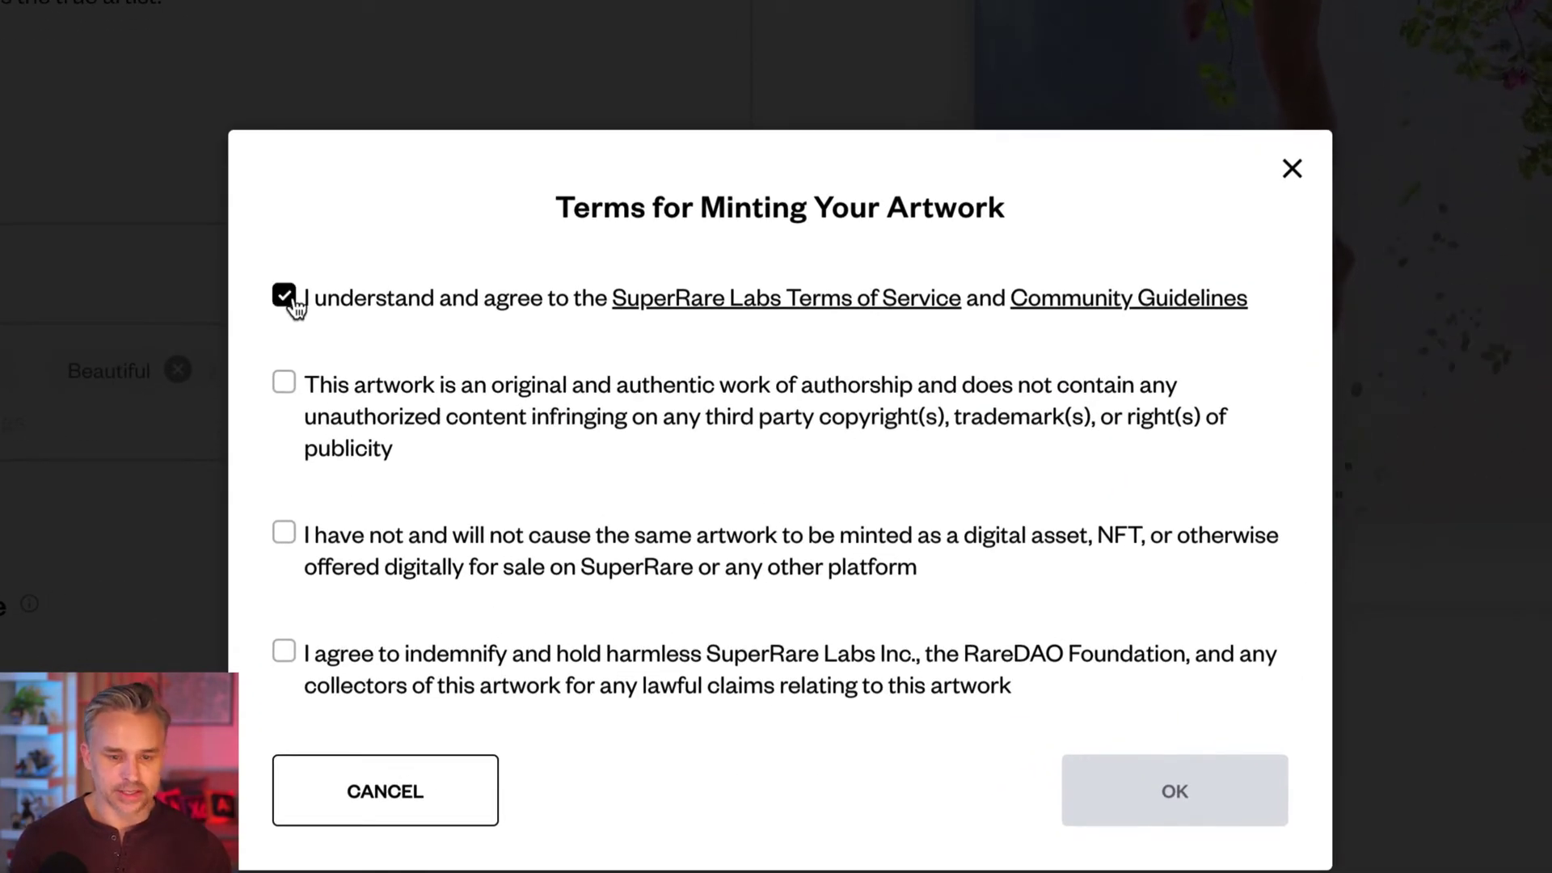
pyautogui.click(286, 383)
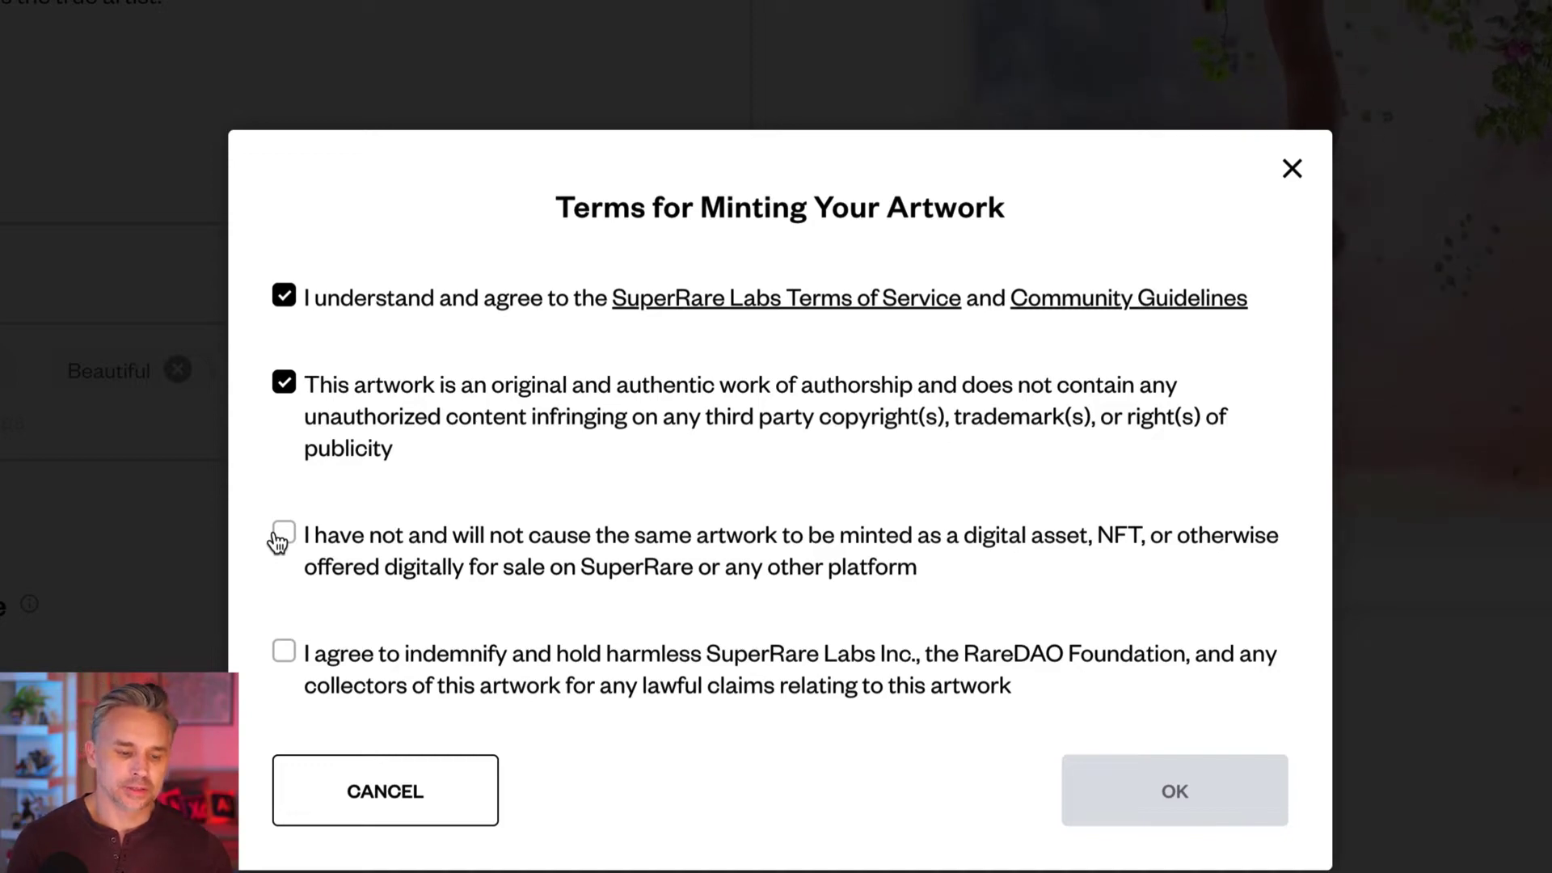
pyautogui.click(281, 535)
pyautogui.click(284, 652)
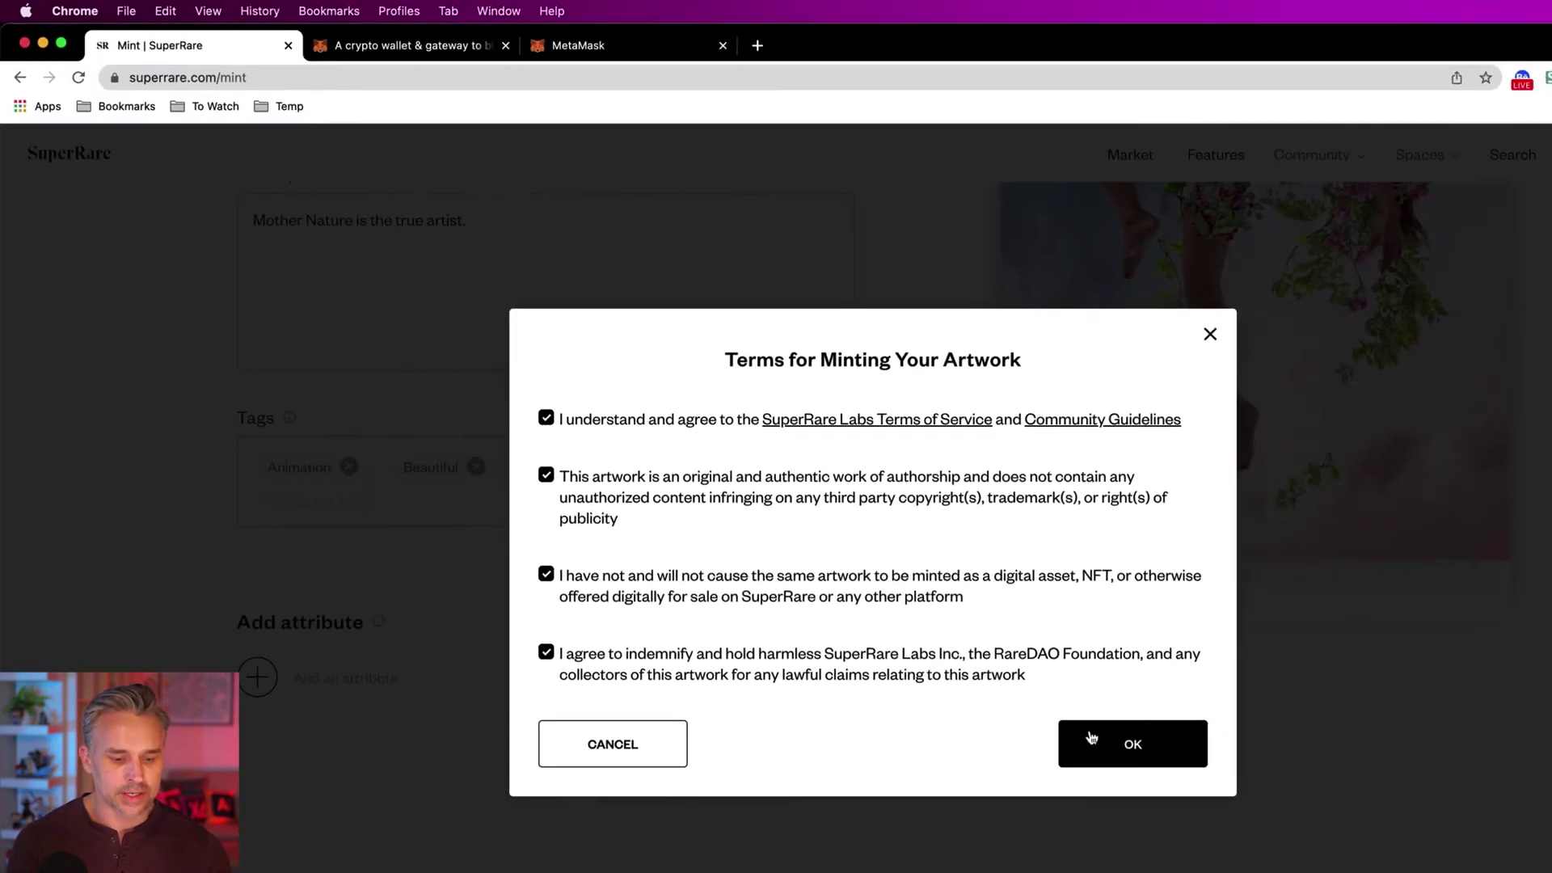
pyautogui.click(1092, 737)
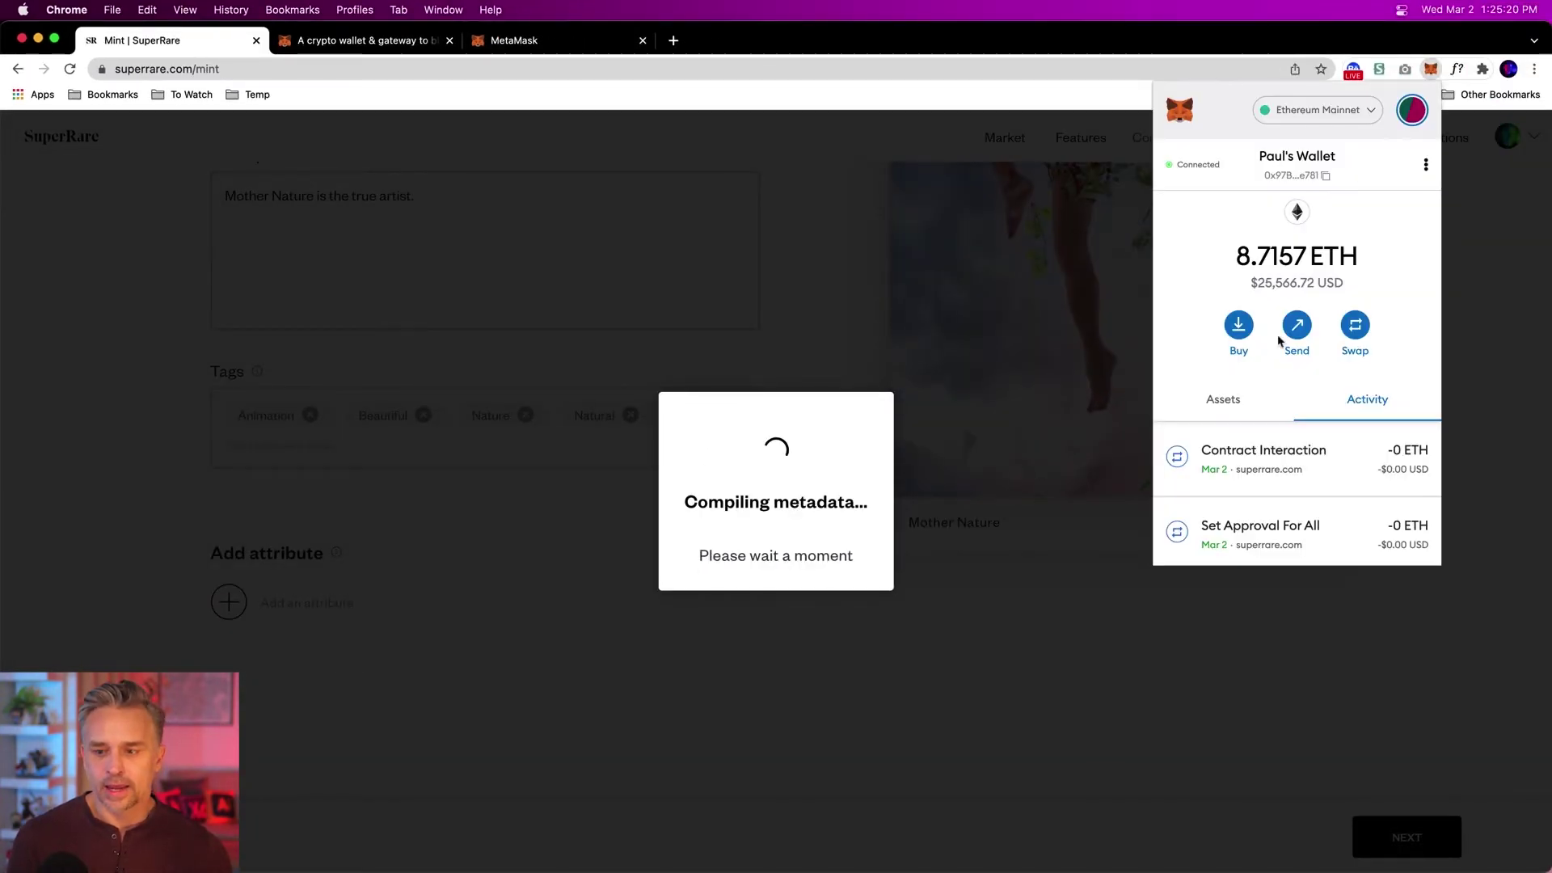
# Check the wallet's assets and balance in the MetaMask popup
pyautogui.scroll(-10, 1286, 349)
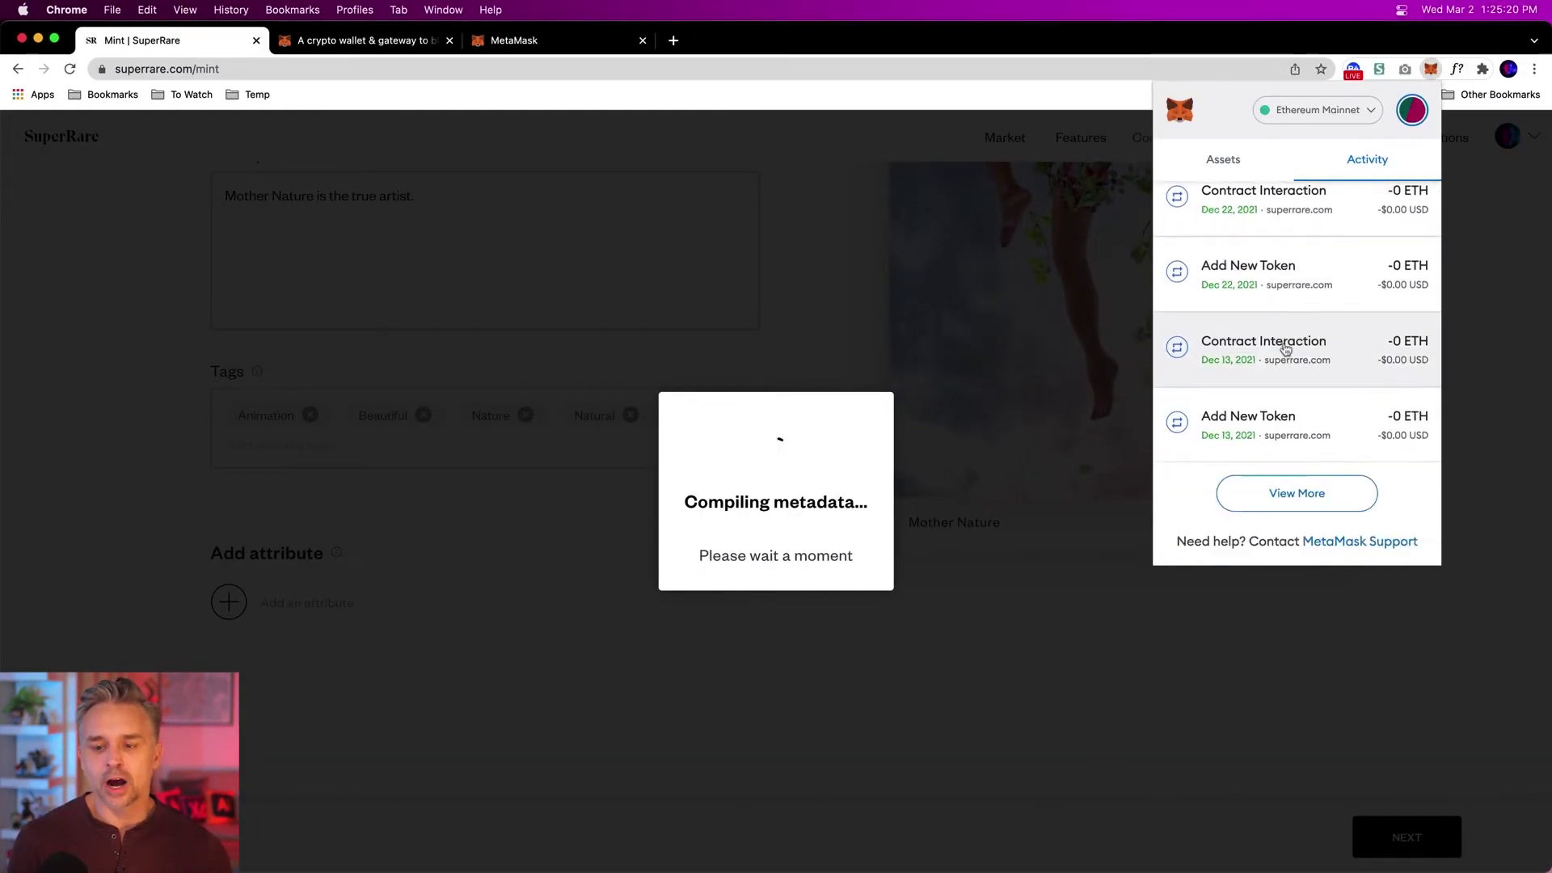
pyautogui.scroll(10, 1286, 350)
pyautogui.click(1237, 400)
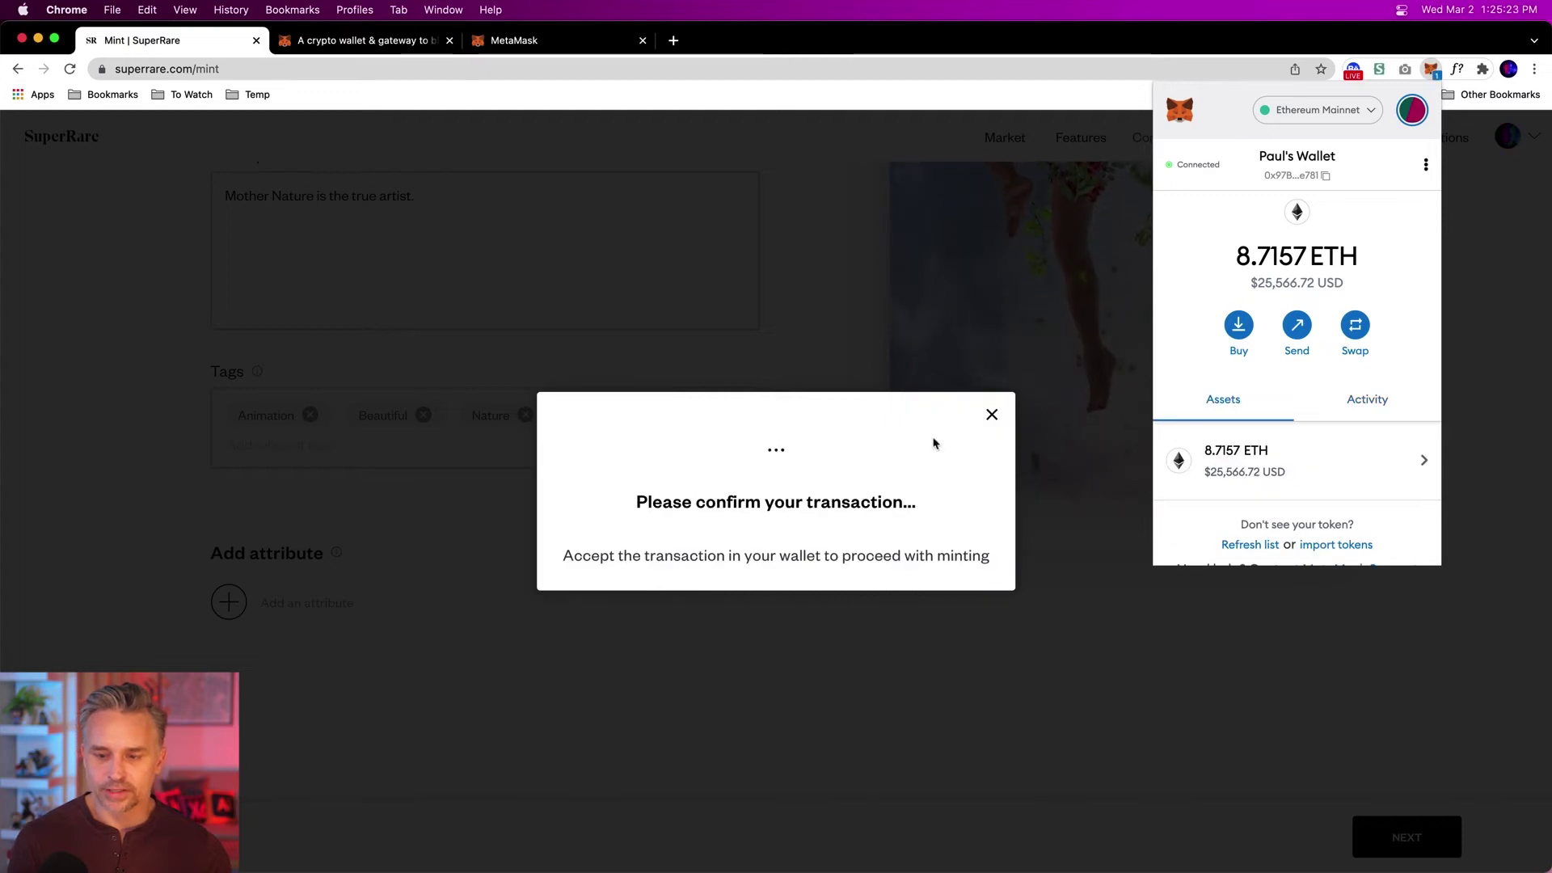
pyautogui.scroll(-1, 1220, 298)
pyautogui.scroll(1, 1245, 238)
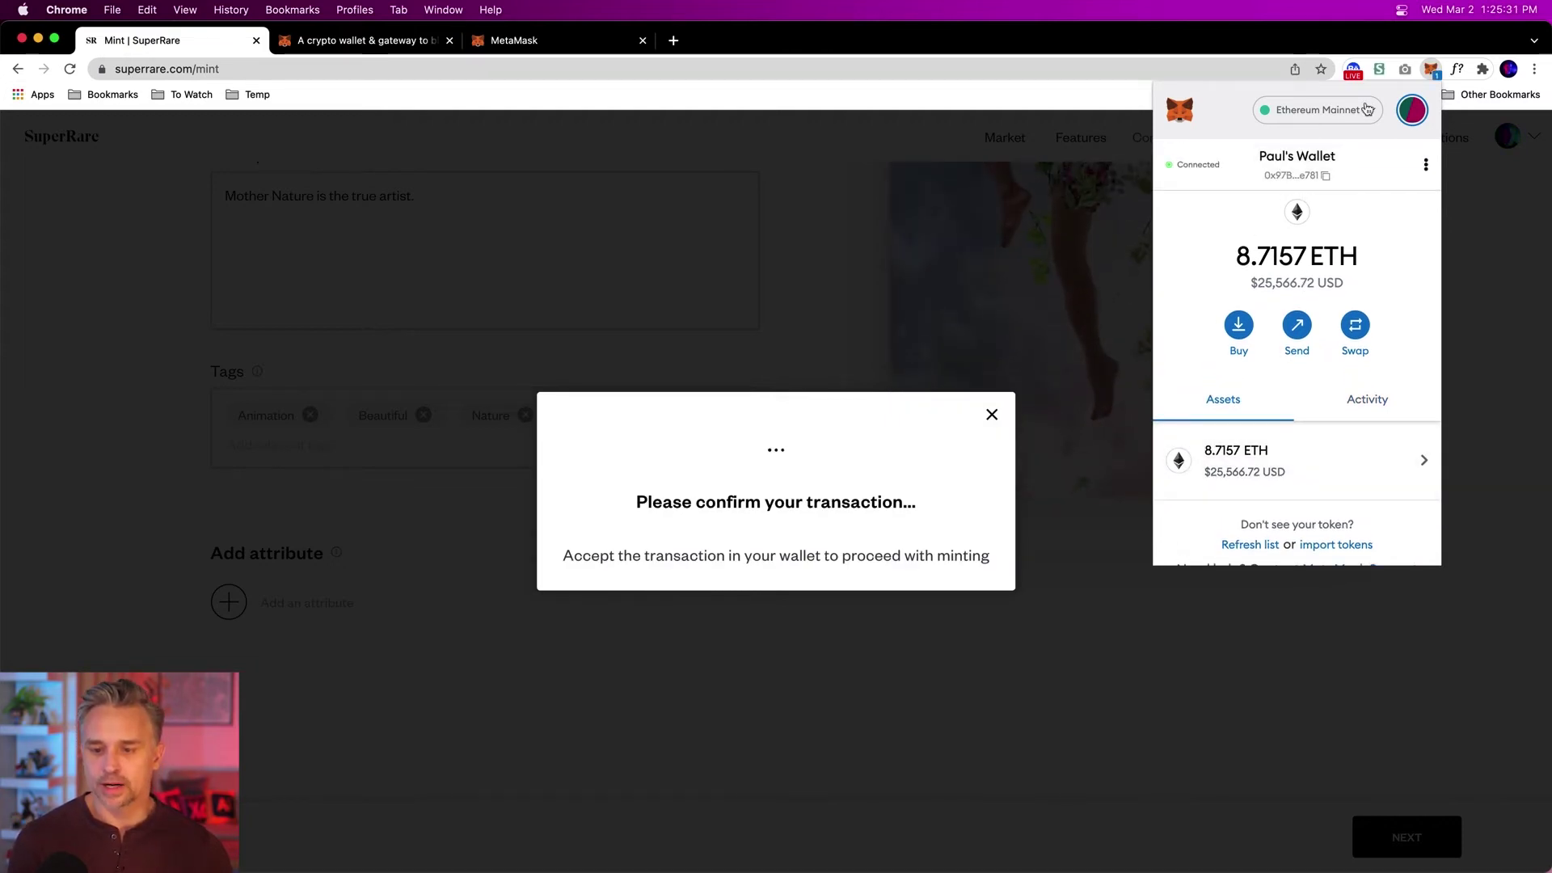
pyautogui.click(1436, 73)
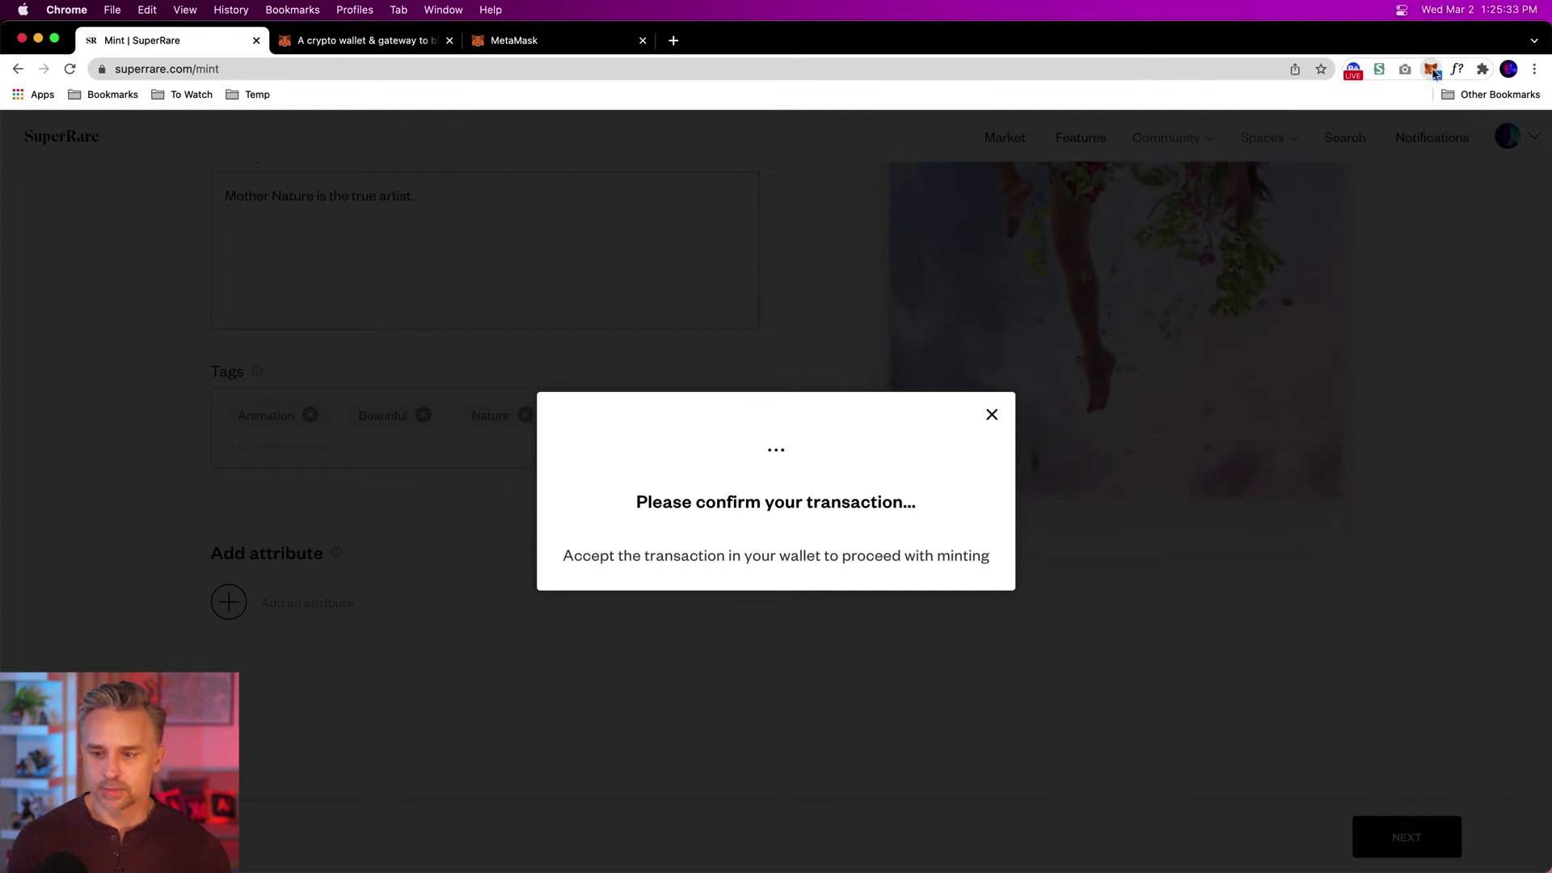
# Review the pending minting transaction's $85.54 gas fee in MetaMask and confirm it
pyautogui.click(1433, 71)
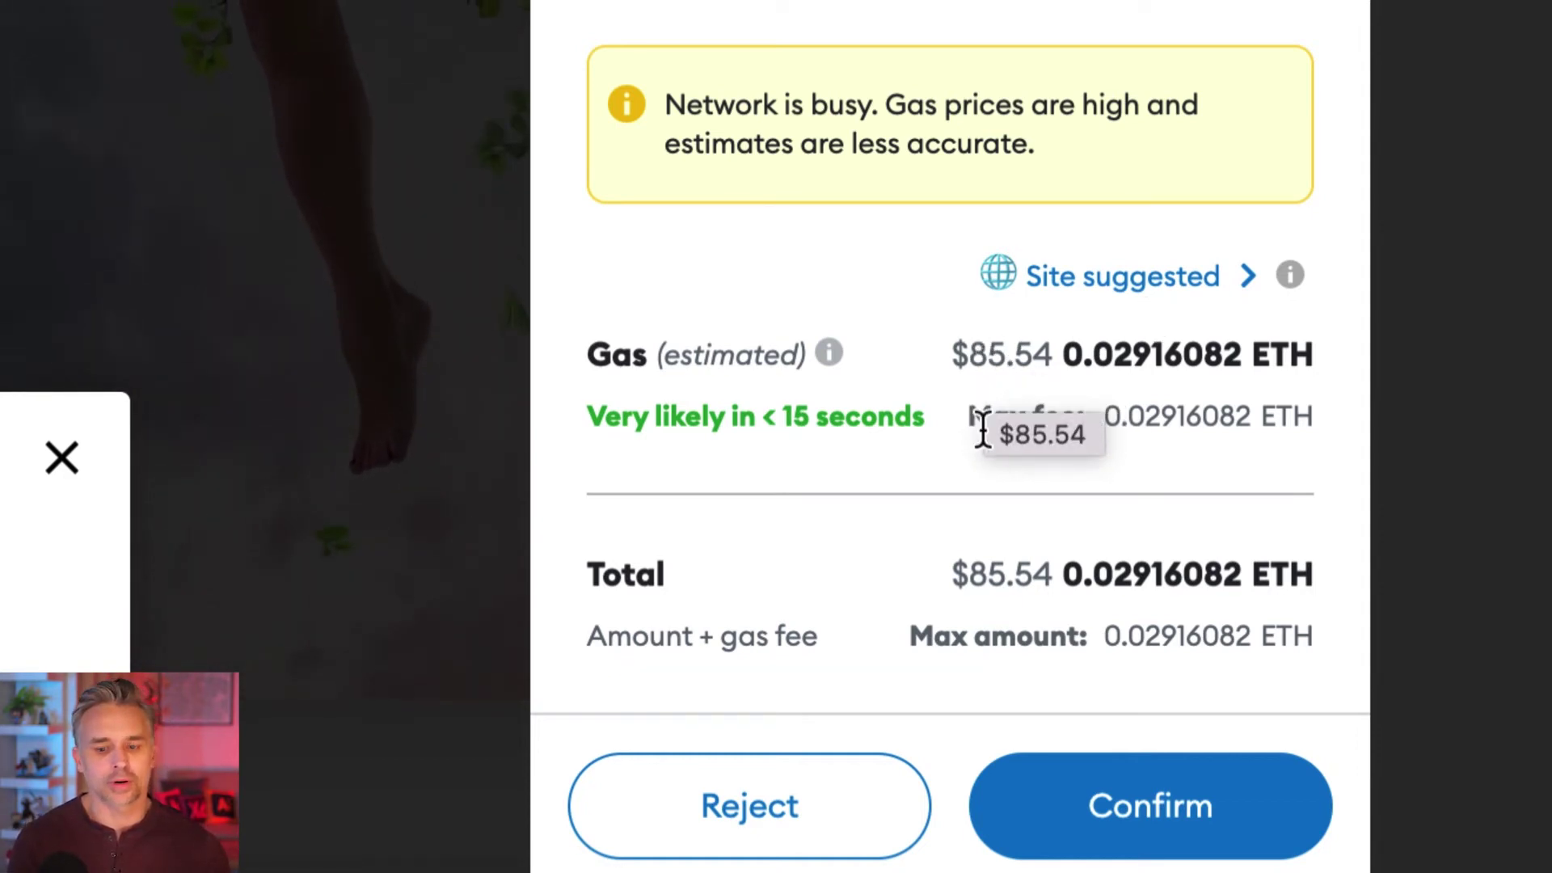
pyautogui.scroll(1, 981, 437)
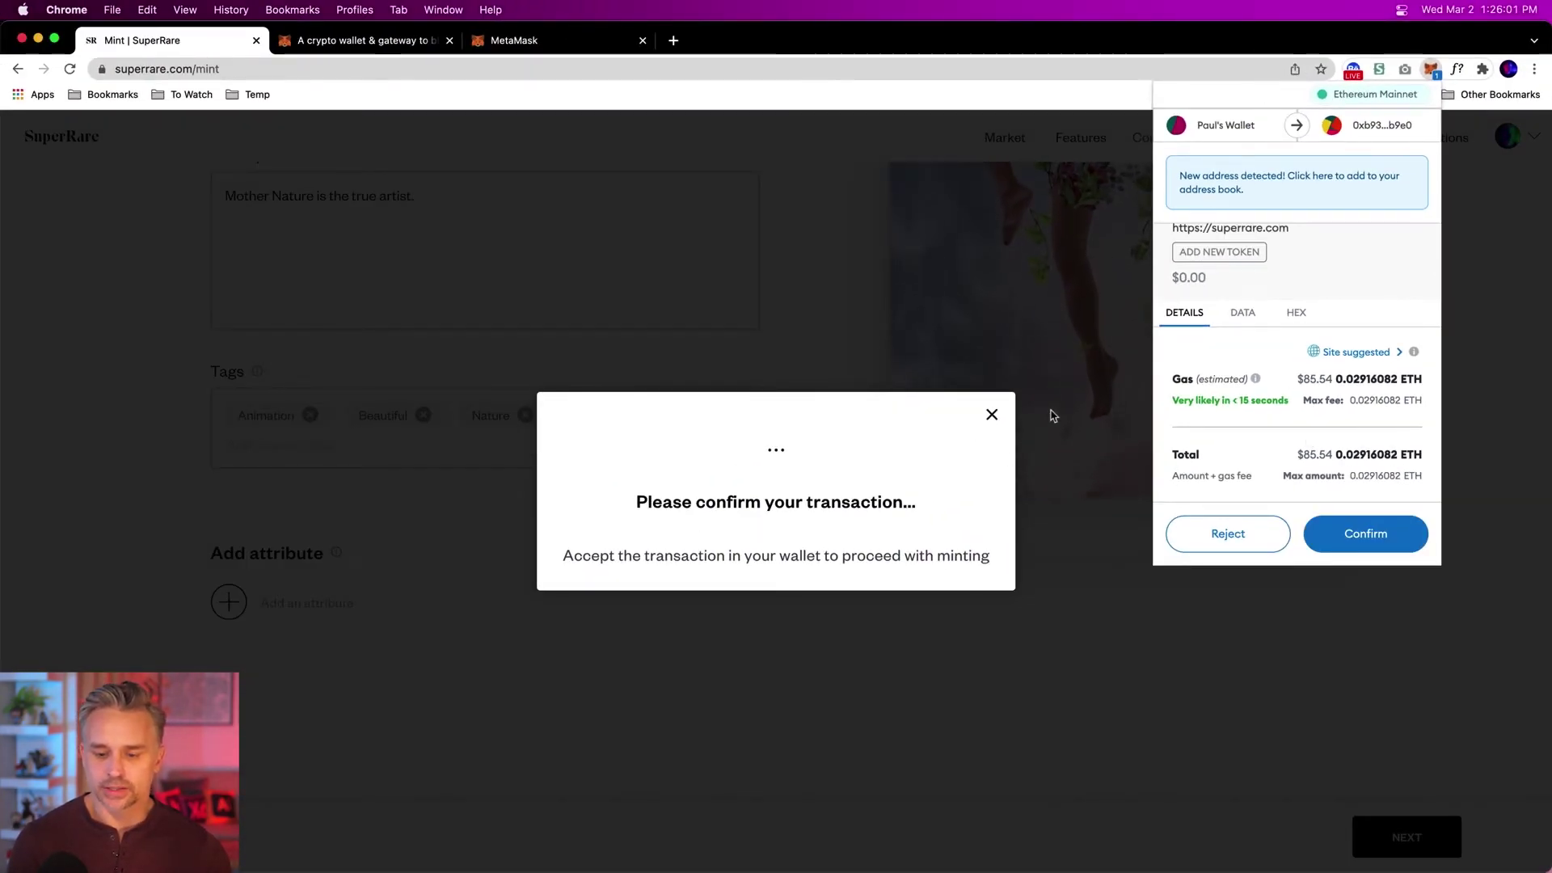
pyautogui.click(1190, 538)
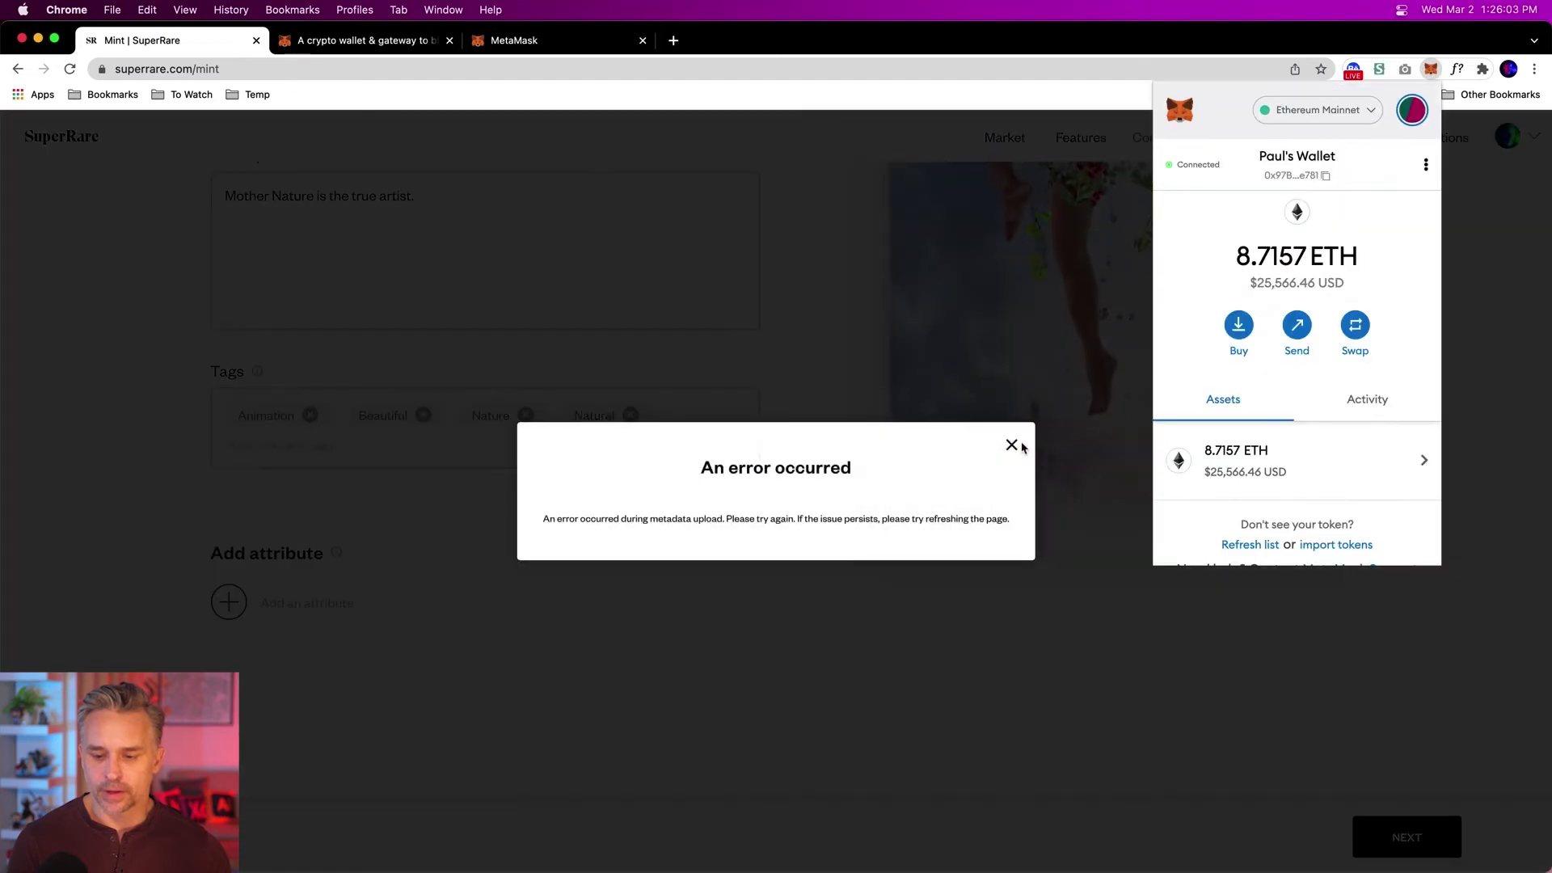
# Dismiss the metadata upload error and return to the artwork form
pyautogui.click(1012, 447)
pyautogui.click(1011, 447)
pyautogui.scroll(5, 825, 372)
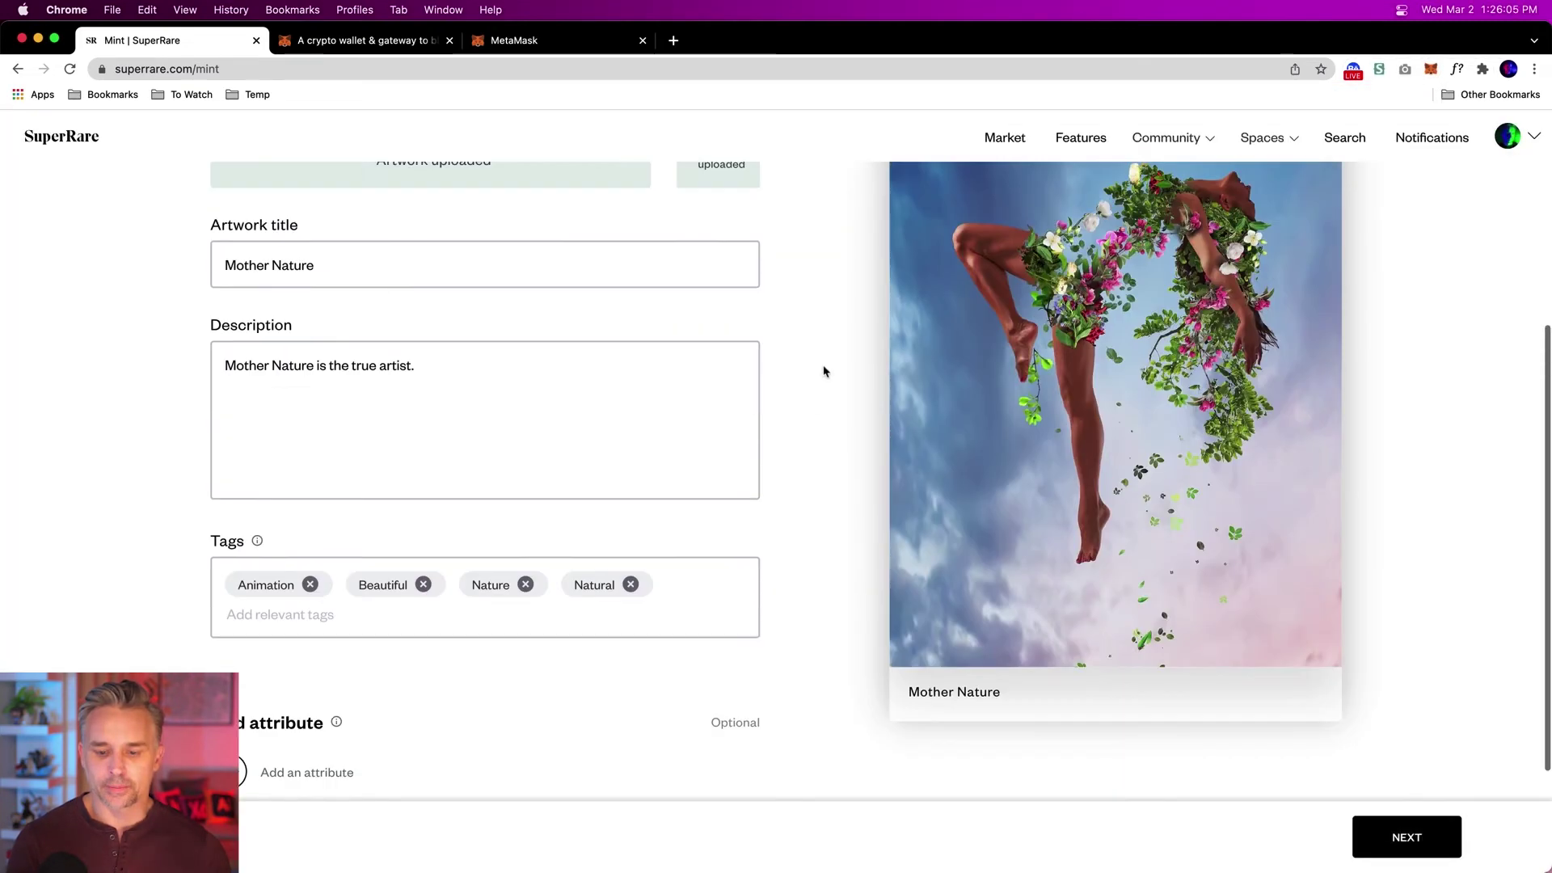
pyautogui.scroll(3, 826, 374)
pyautogui.click(1508, 135)
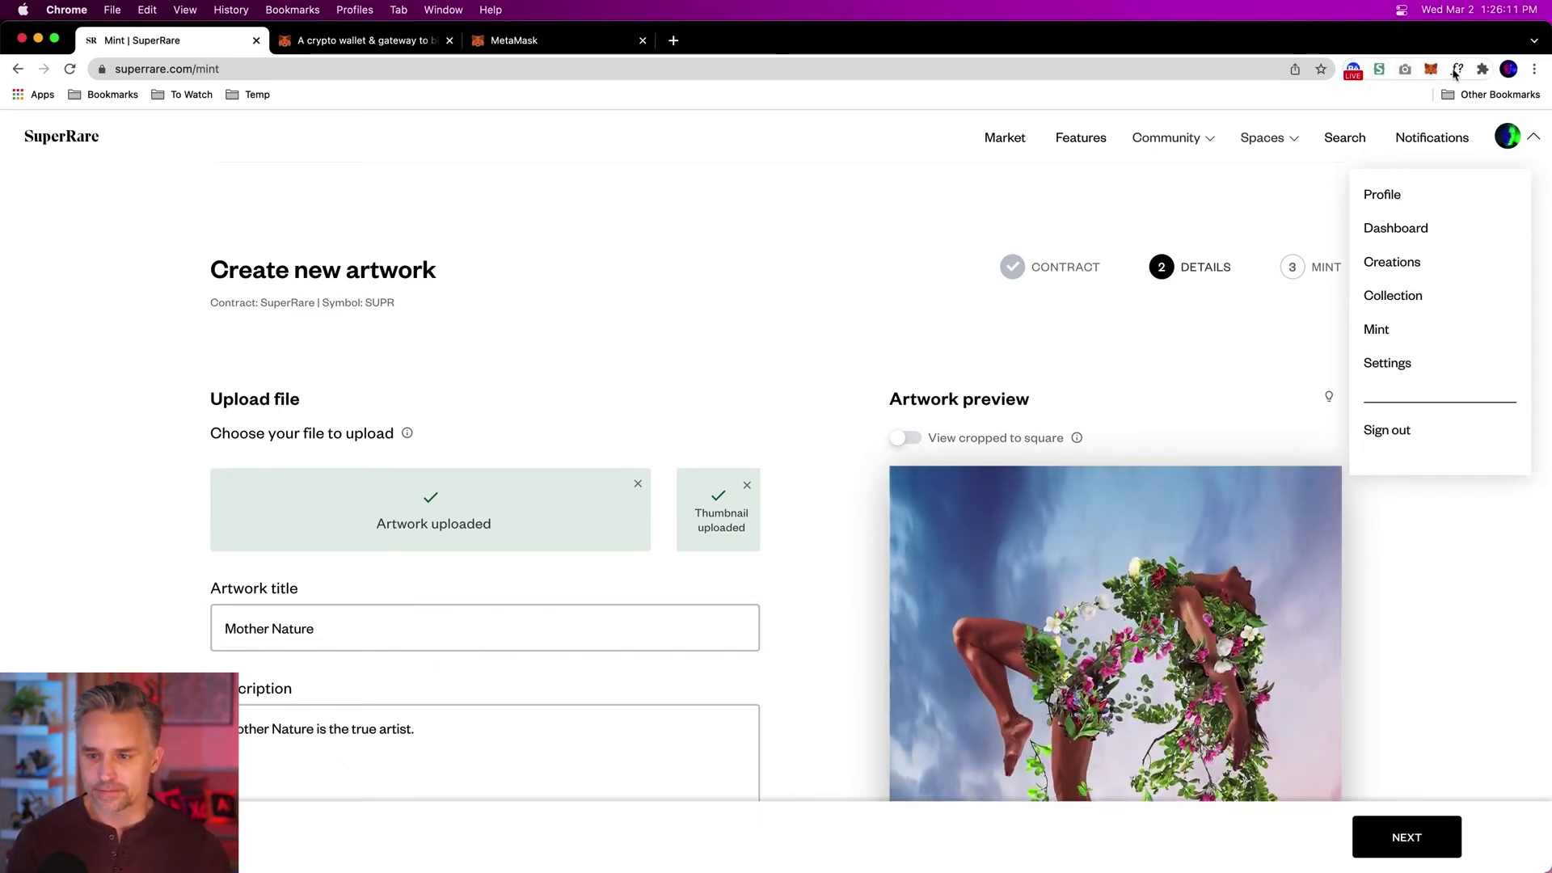
# Inspect the latest Contract Interaction in MetaMask's activity, then close its details
pyautogui.click(1432, 69)
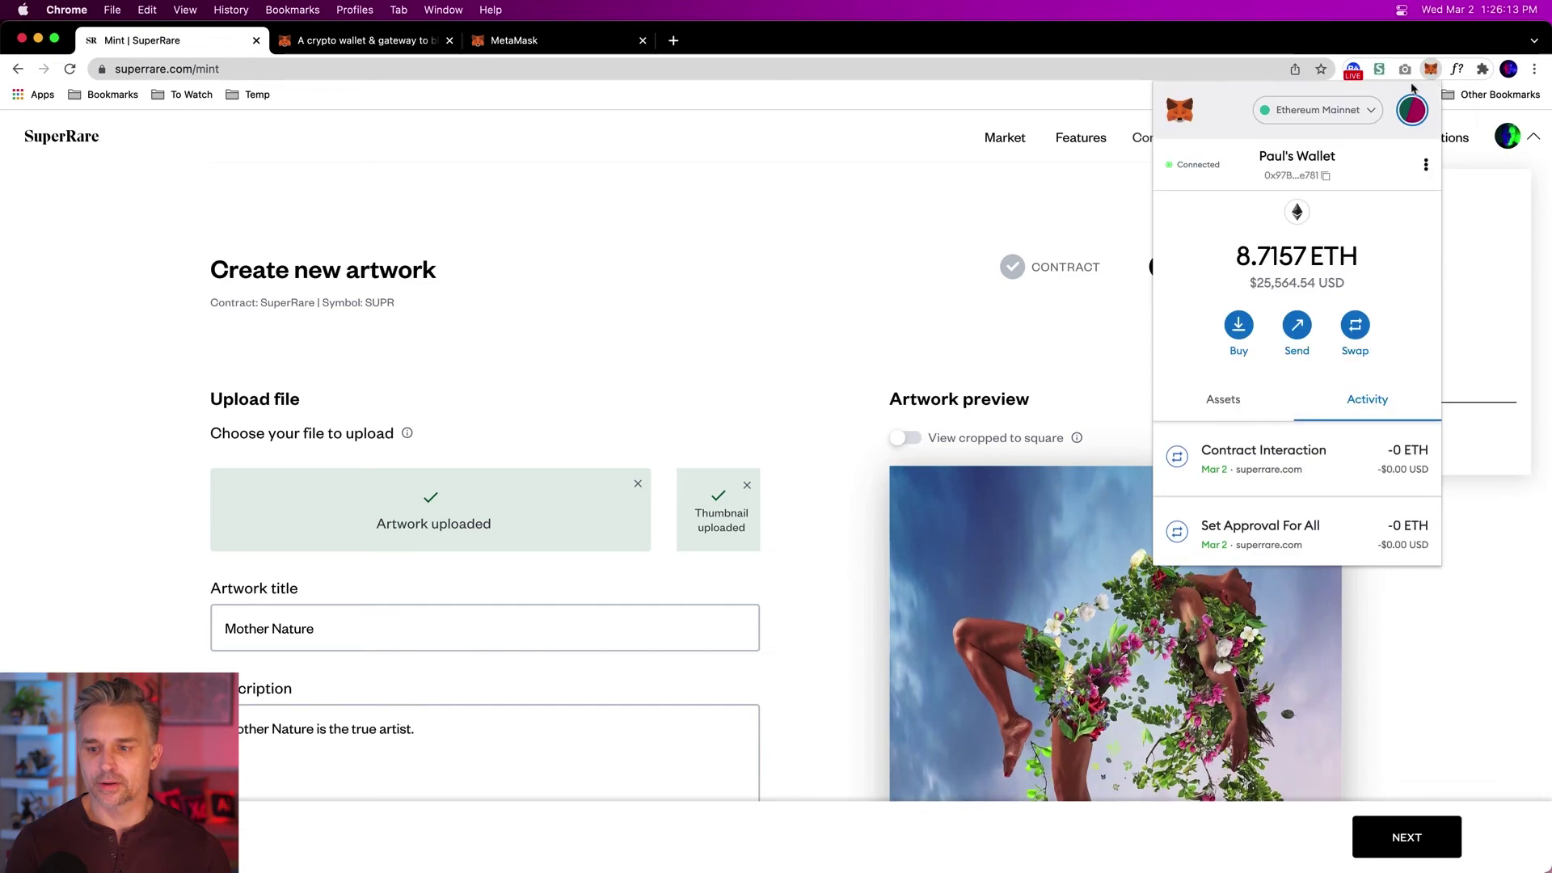
pyautogui.scroll(-3, 1334, 454)
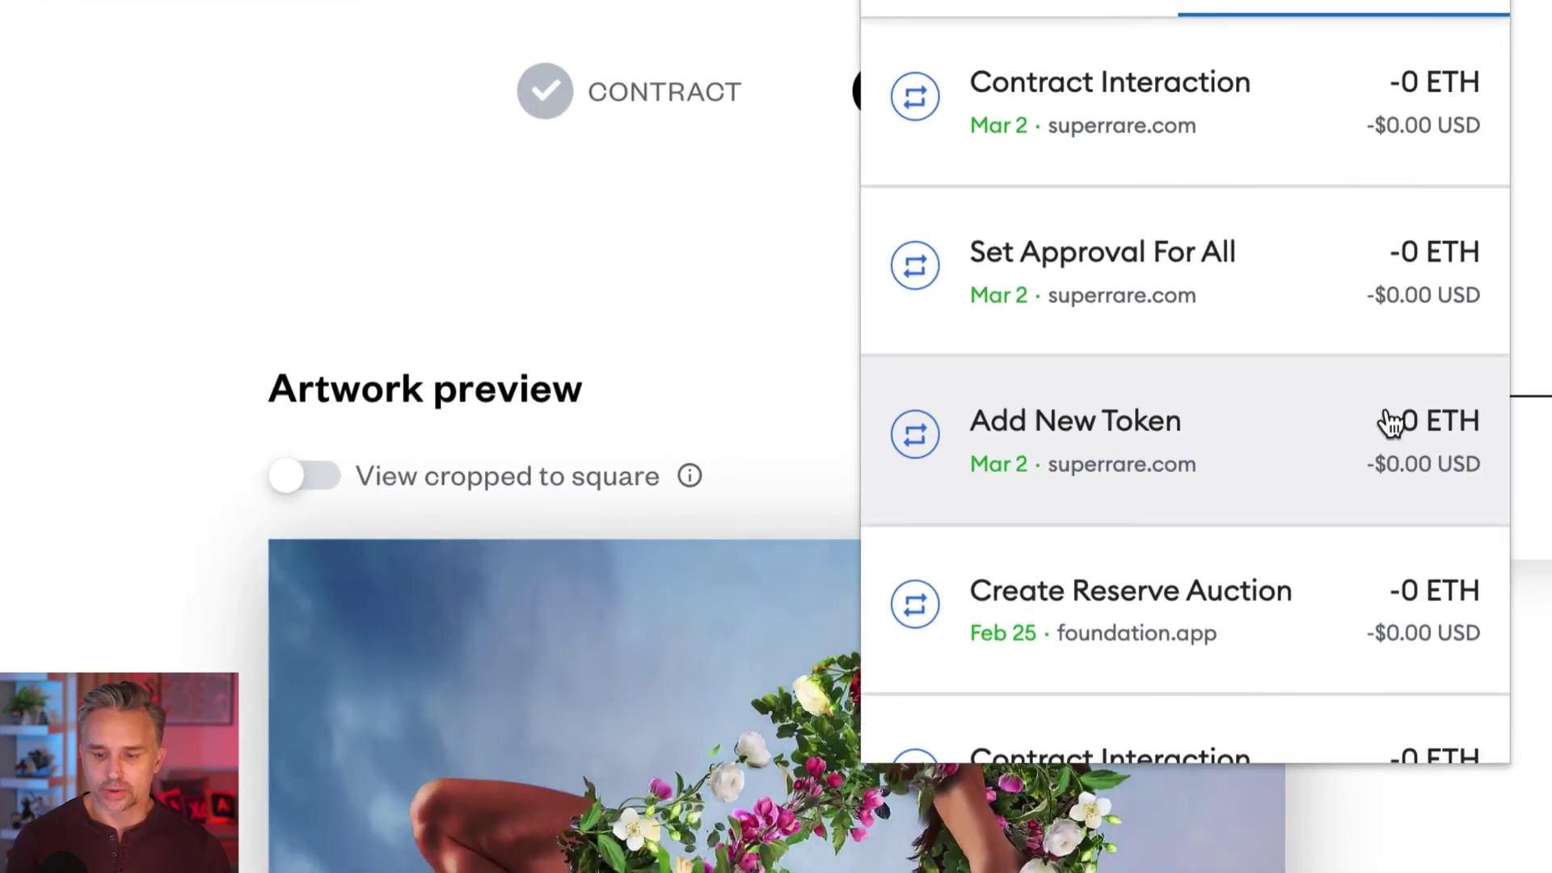
pyautogui.scroll(-3, 1388, 414)
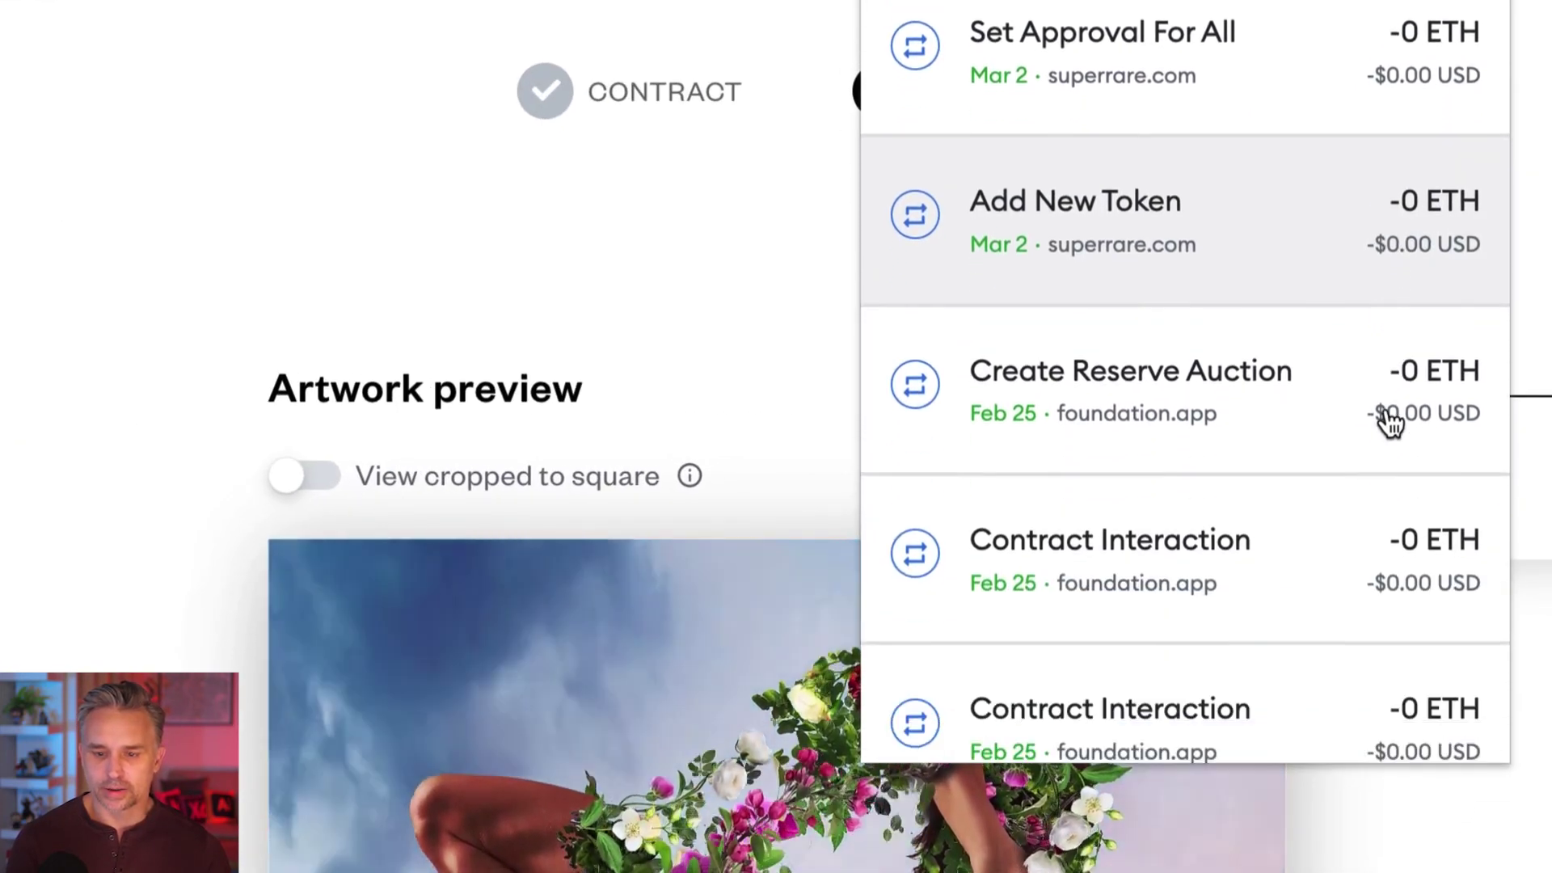
pyautogui.scroll(3, 1304, 339)
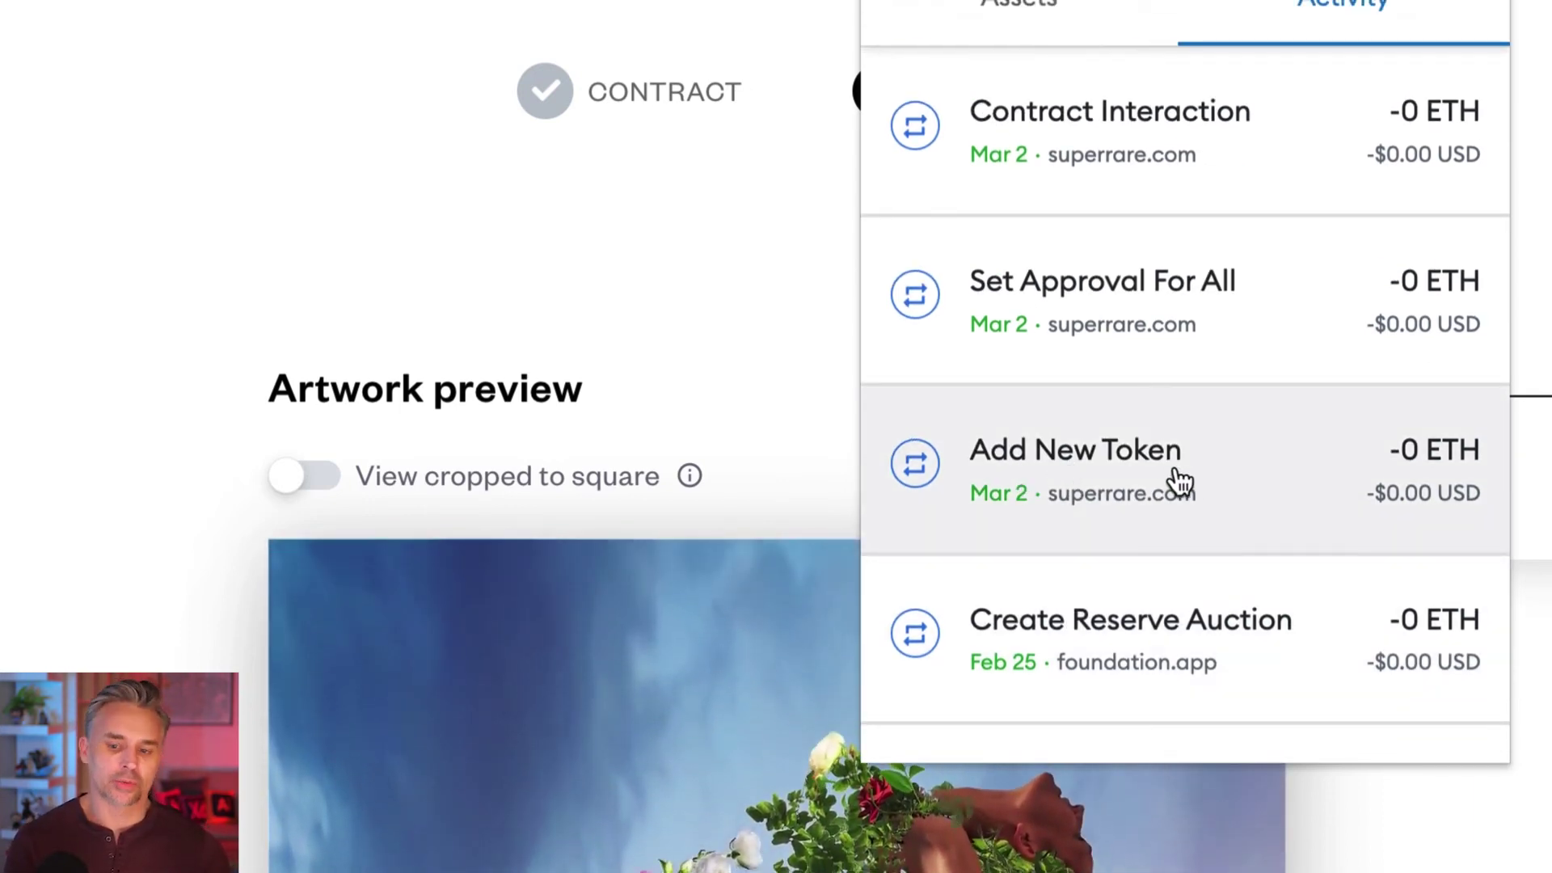
pyautogui.scroll(1, 1178, 481)
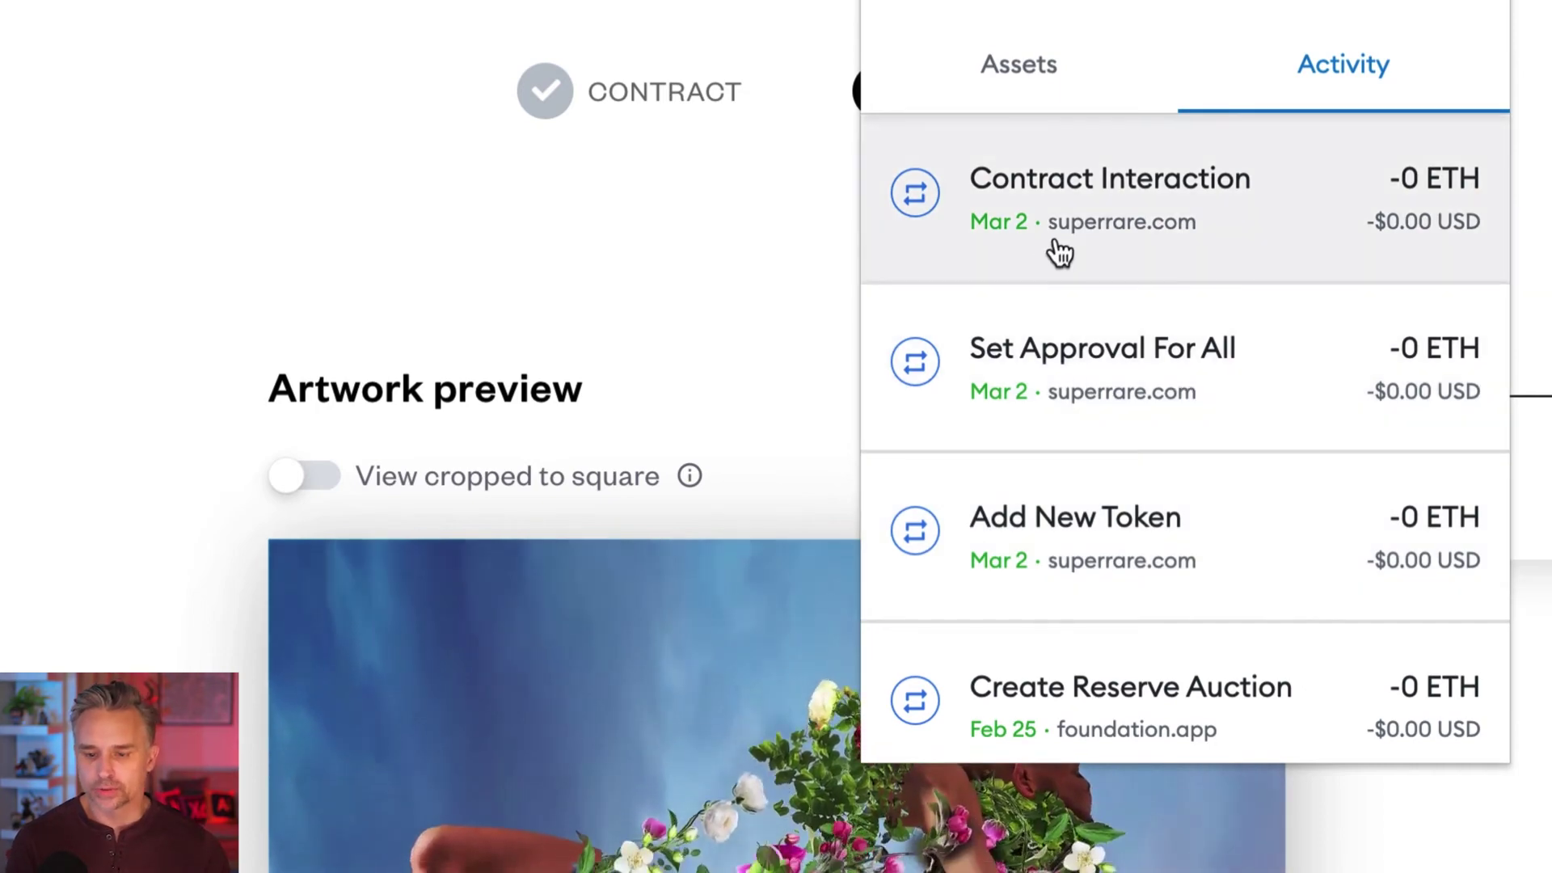
pyautogui.scroll(2, 1060, 249)
pyautogui.scroll(-1, 1060, 336)
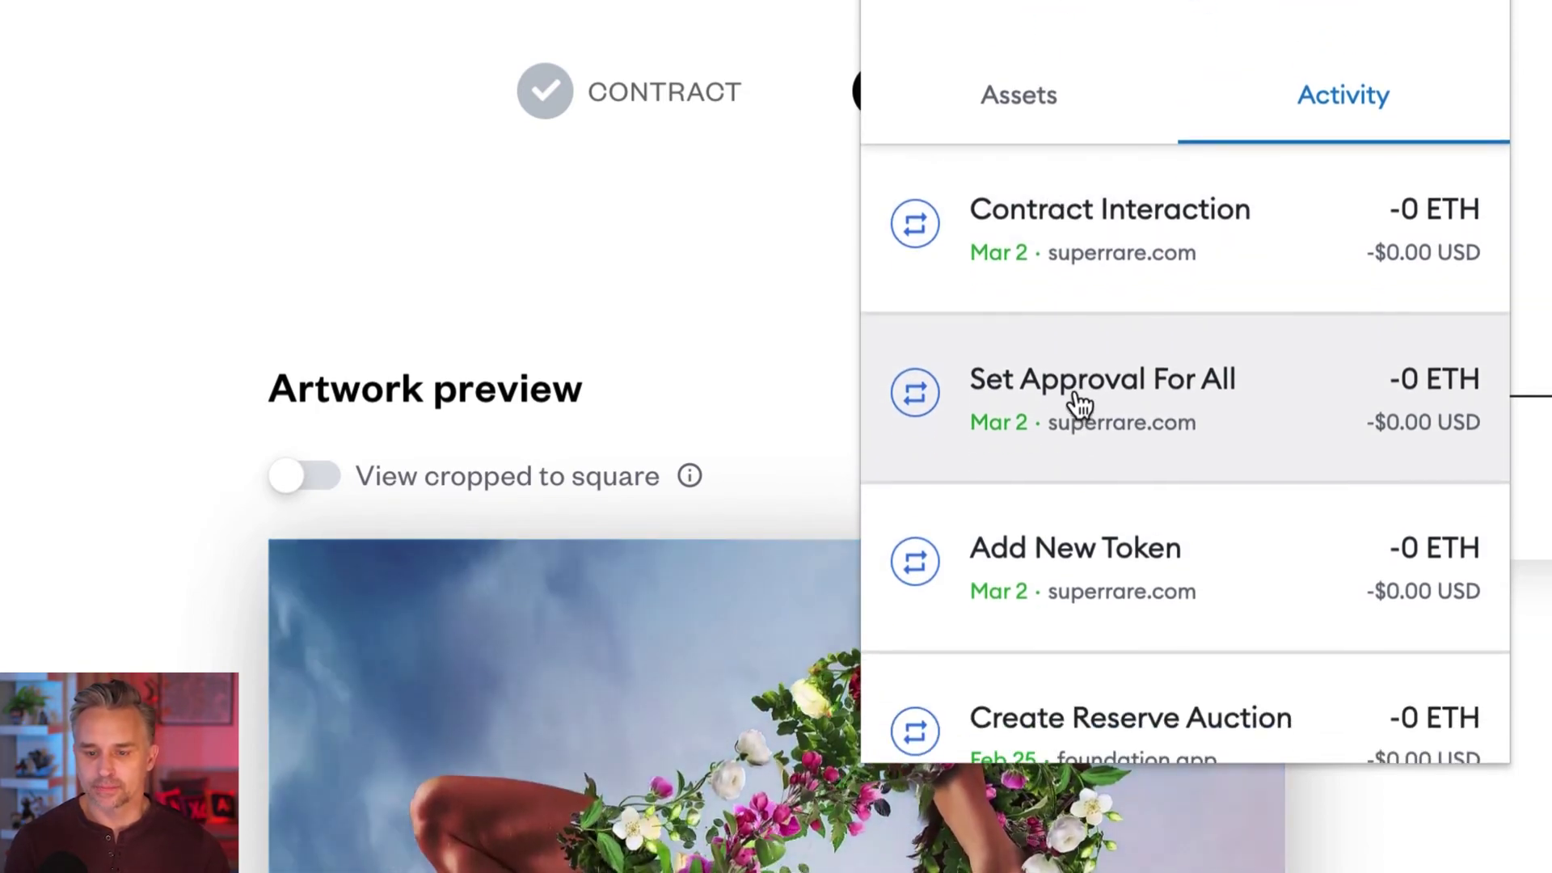
pyautogui.click(1083, 243)
pyautogui.scroll(-2, 1302, 645)
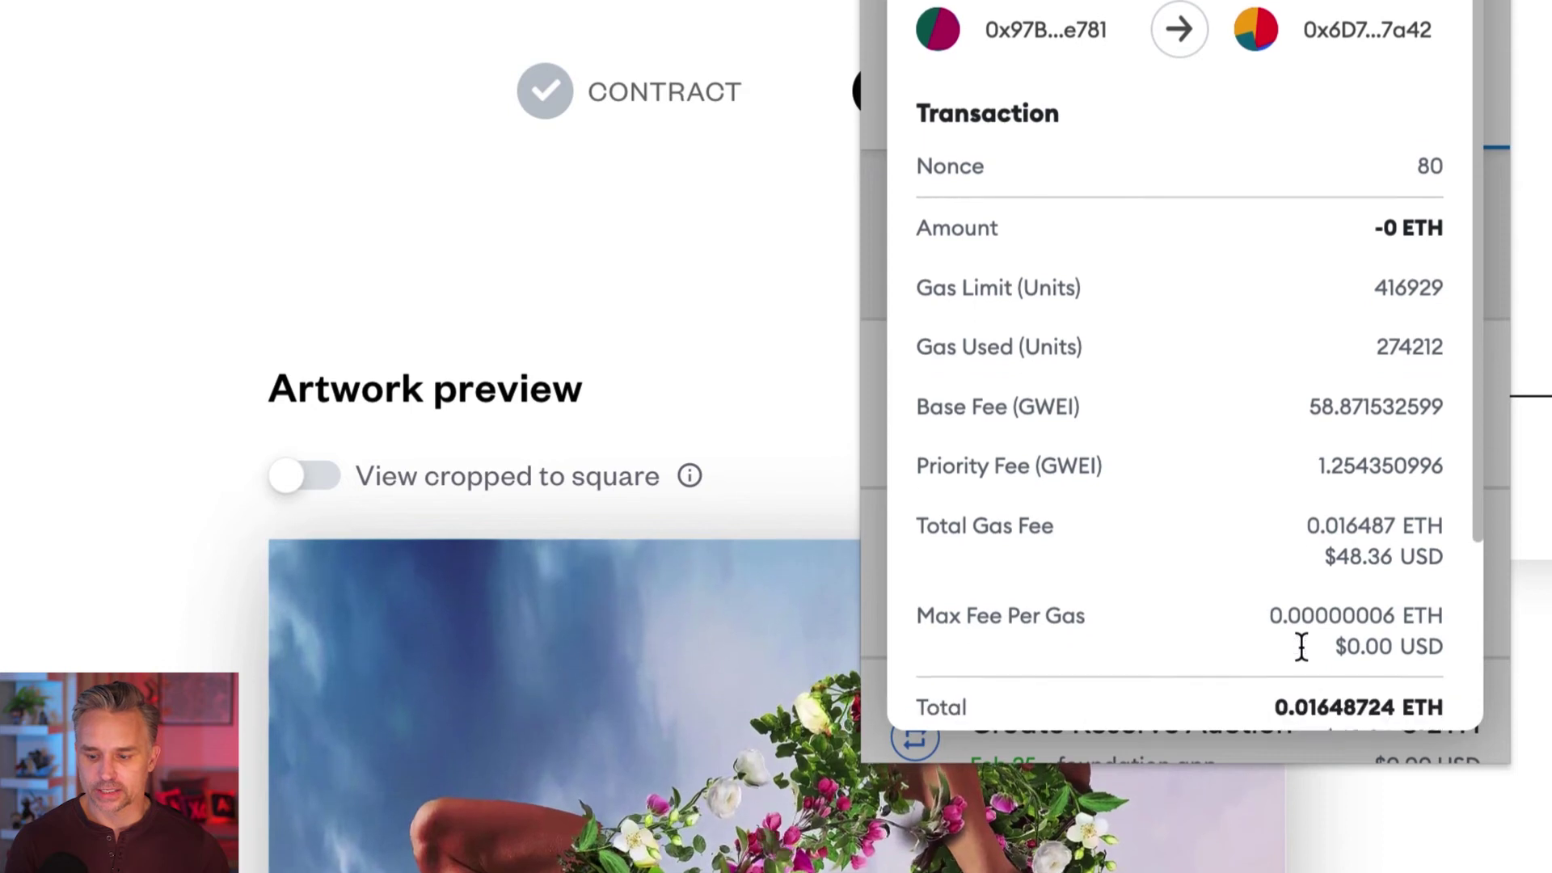
pyautogui.scroll(2, 1293, 635)
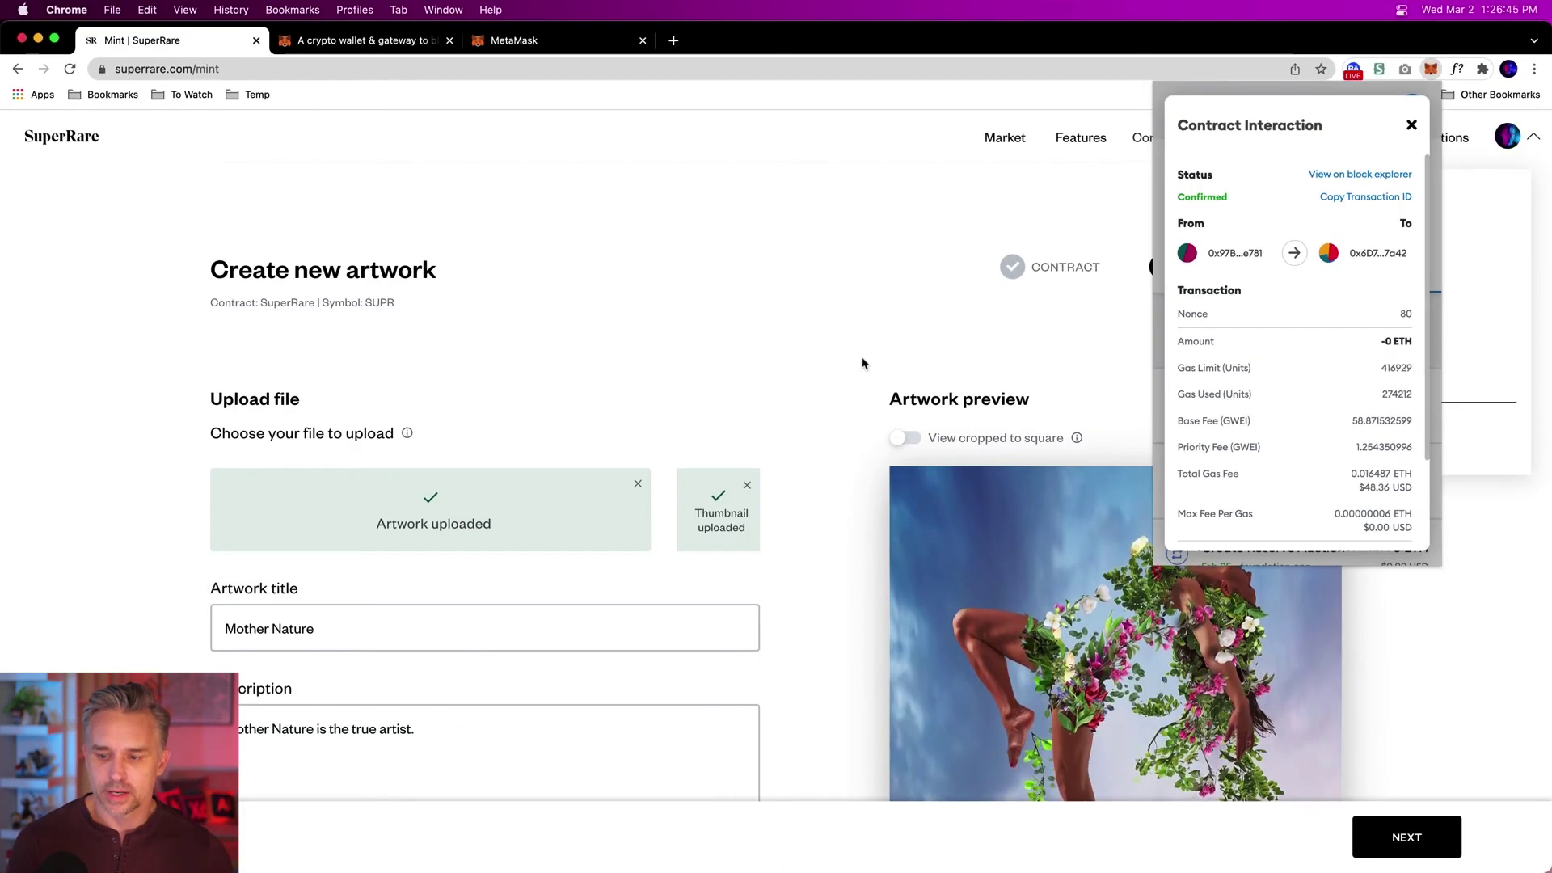
pyautogui.click(212, 303)
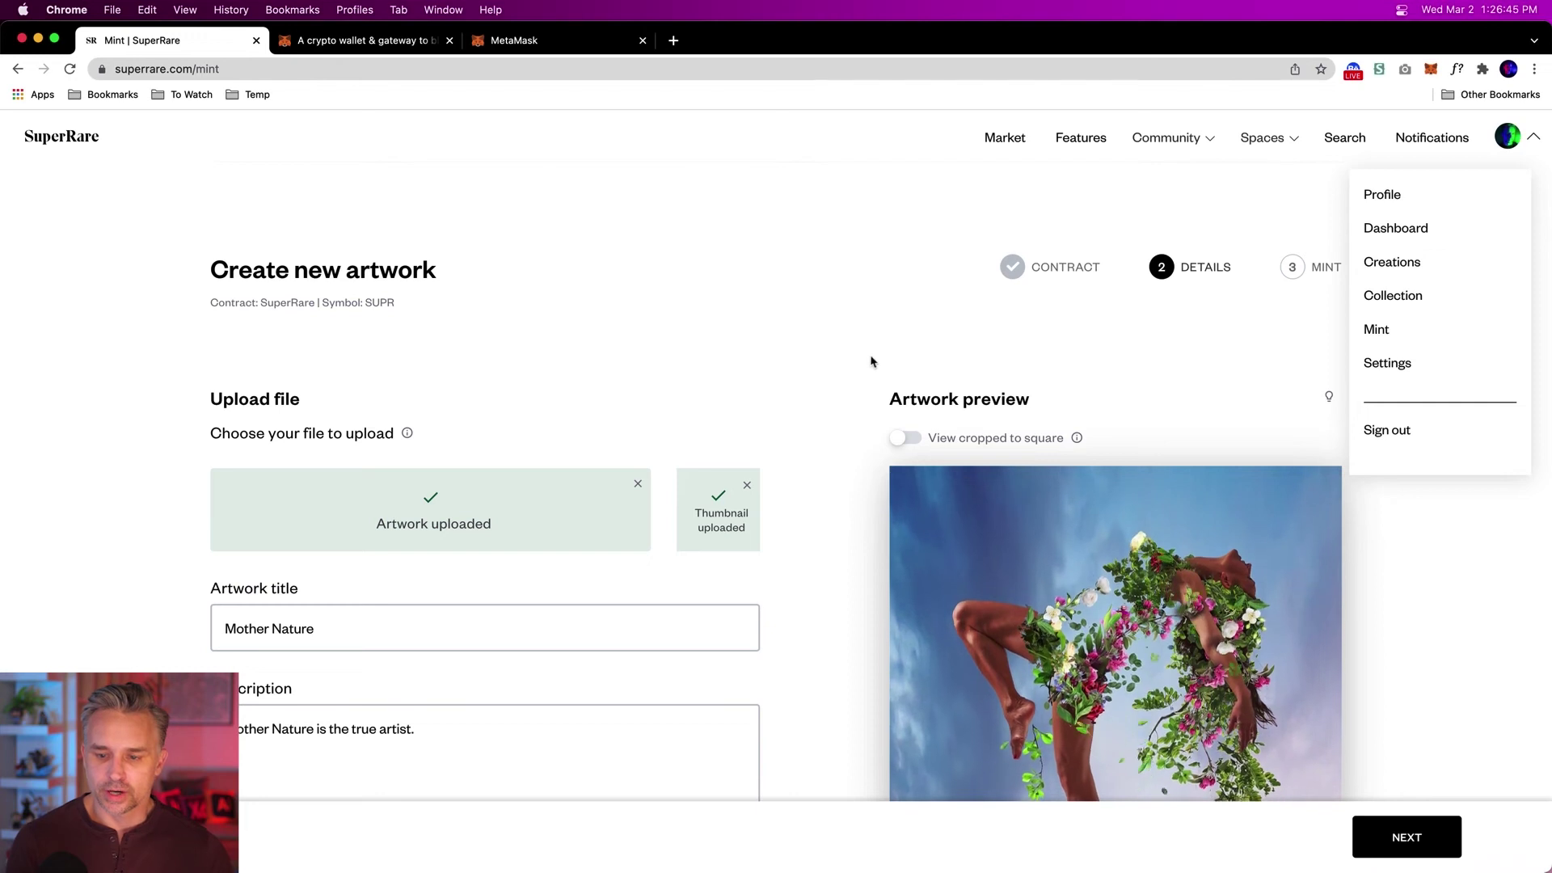
# Go to Creations from the avatar menu to see the 18 listed artworks
pyautogui.click(1533, 139)
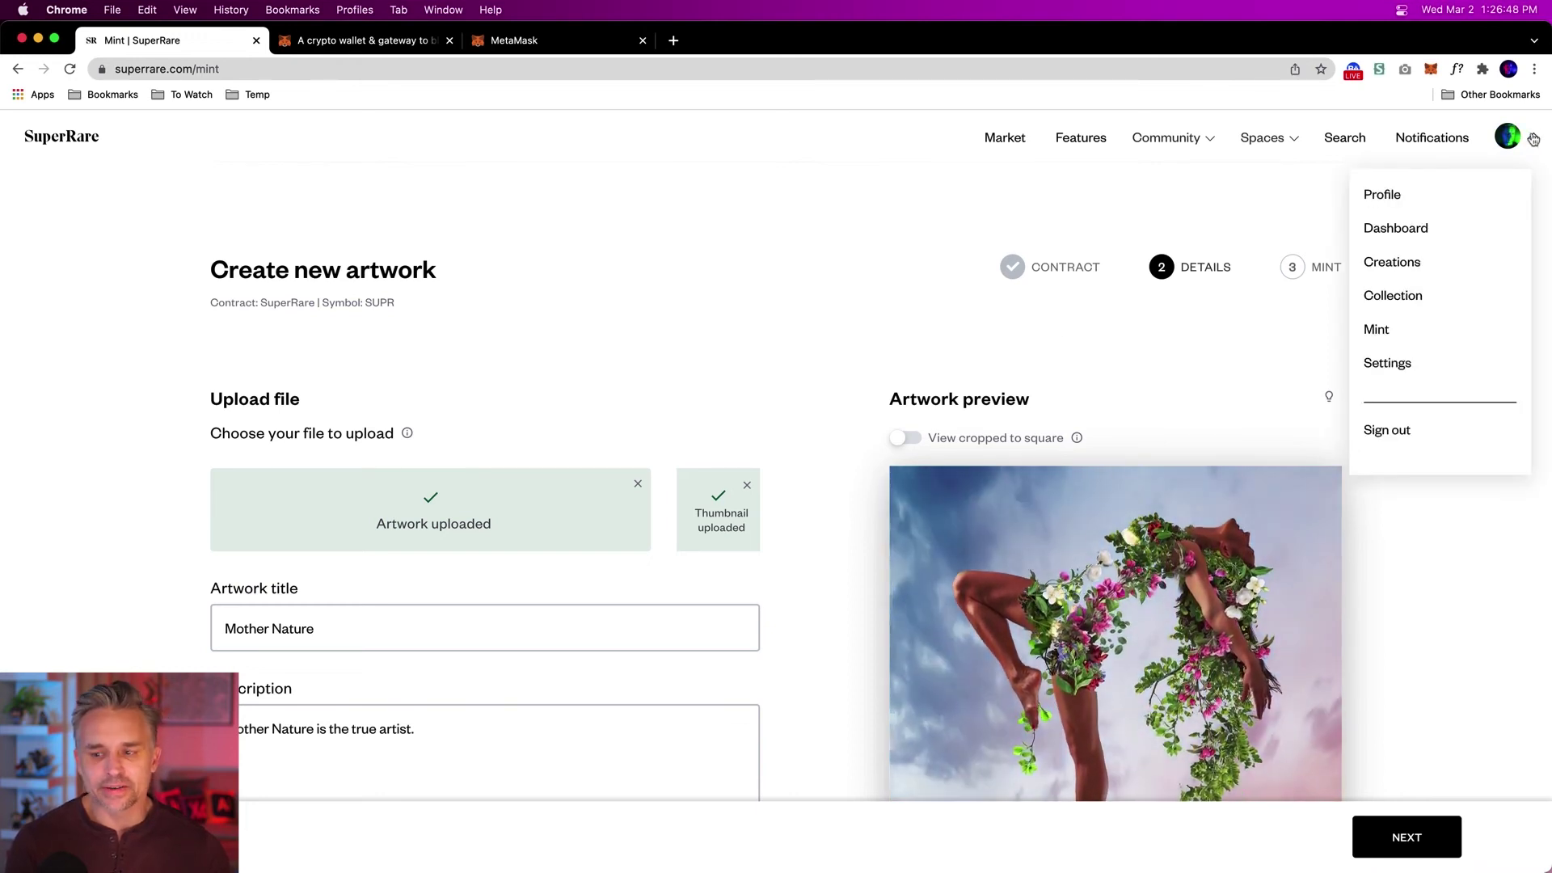
pyautogui.click(1379, 264)
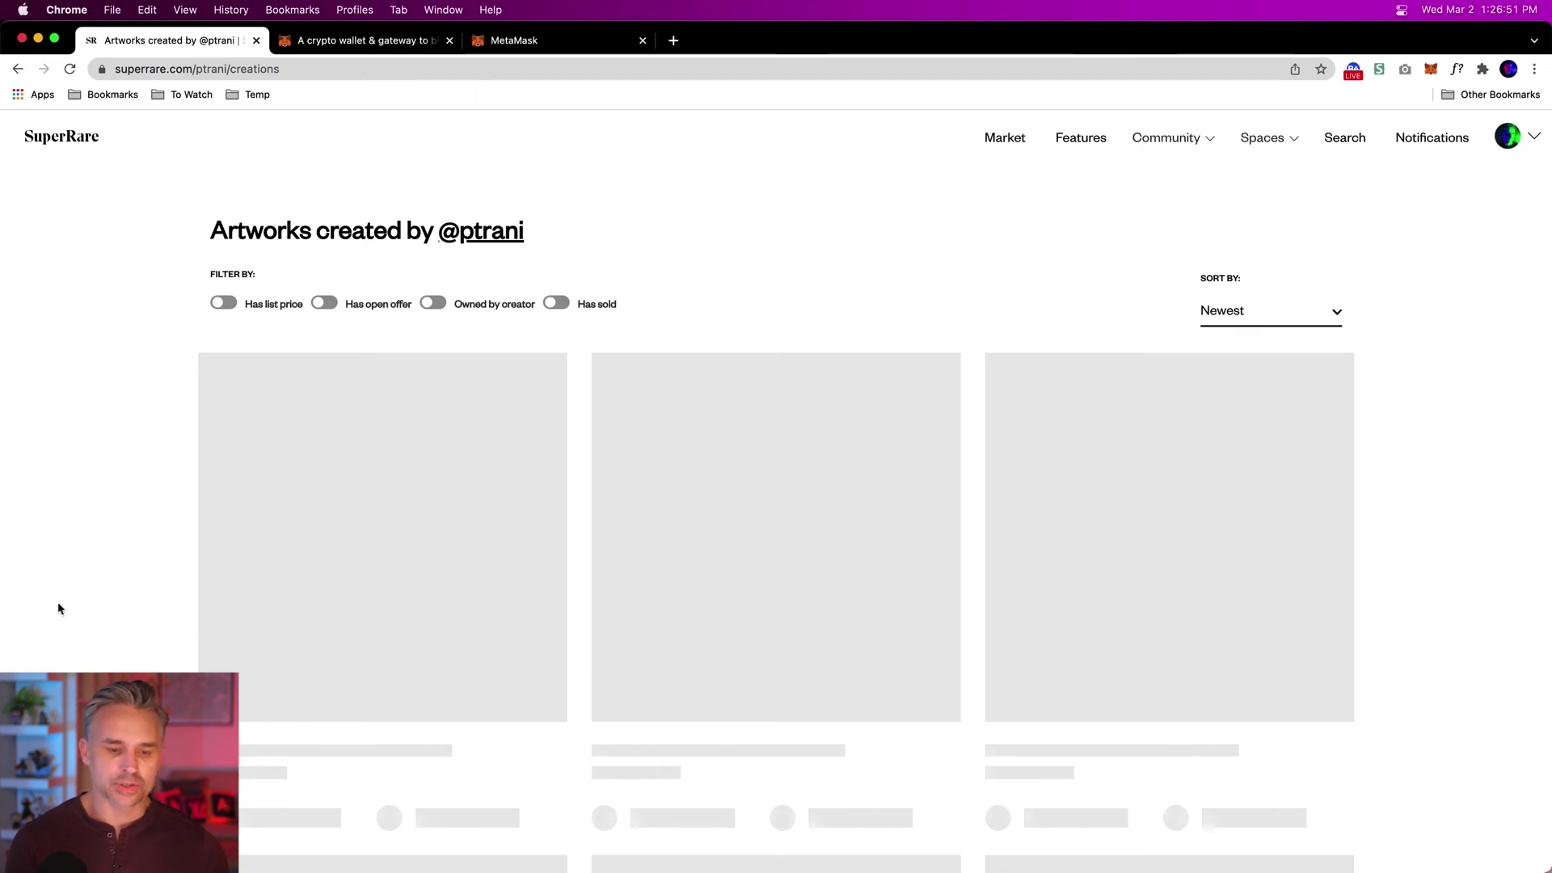
pyautogui.scroll(-2, 49, 607)
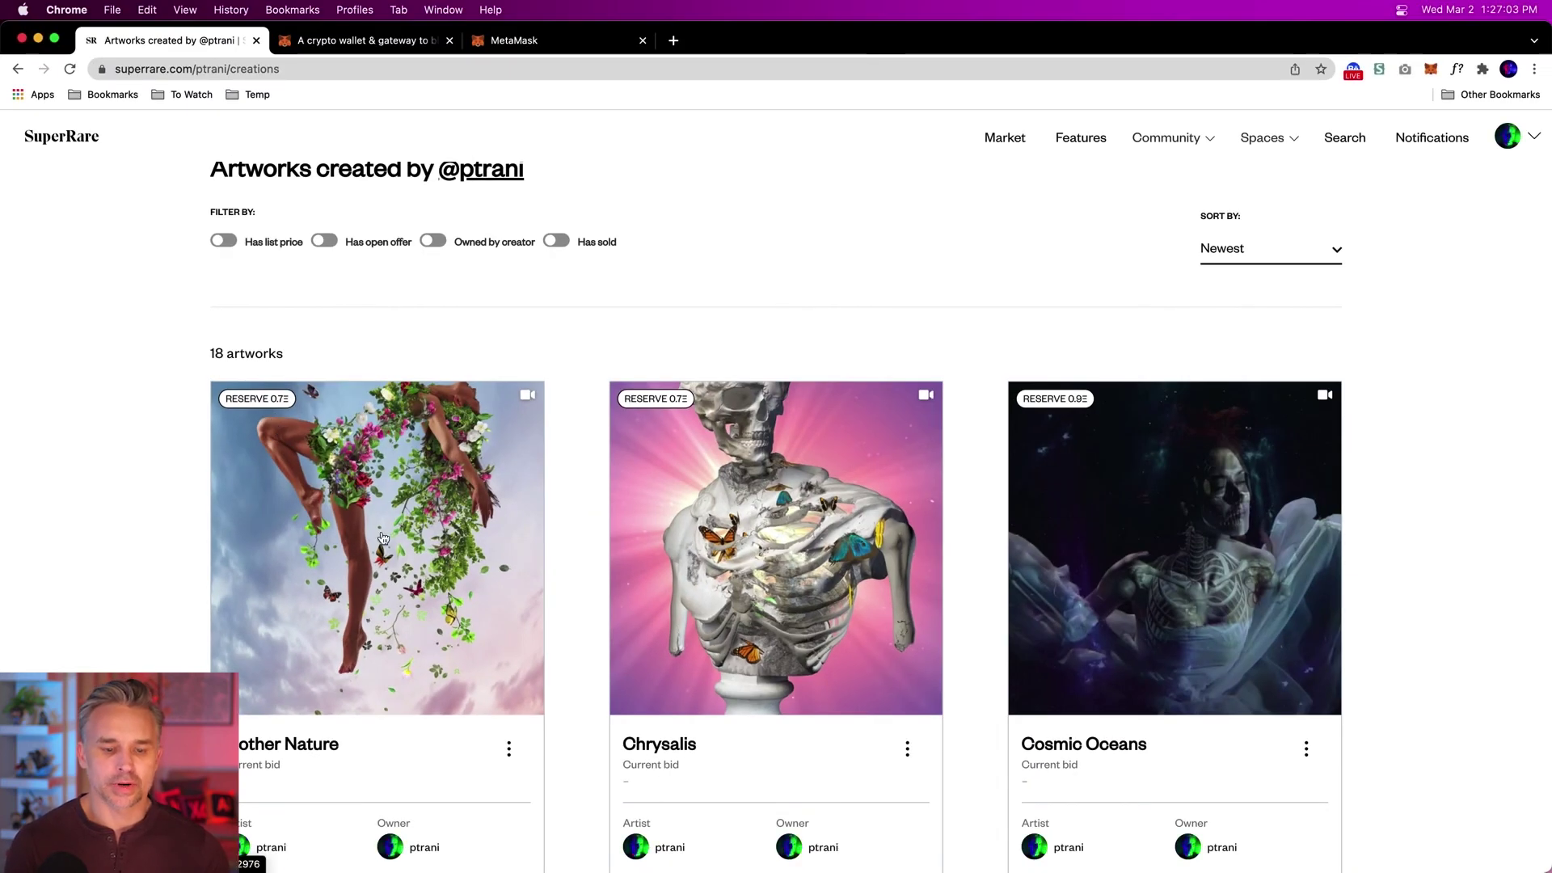
# Open the Mother Nature artwork page showing Edition 1 of 1 at a 0.7 ETH reserve
pyautogui.click(485, 482)
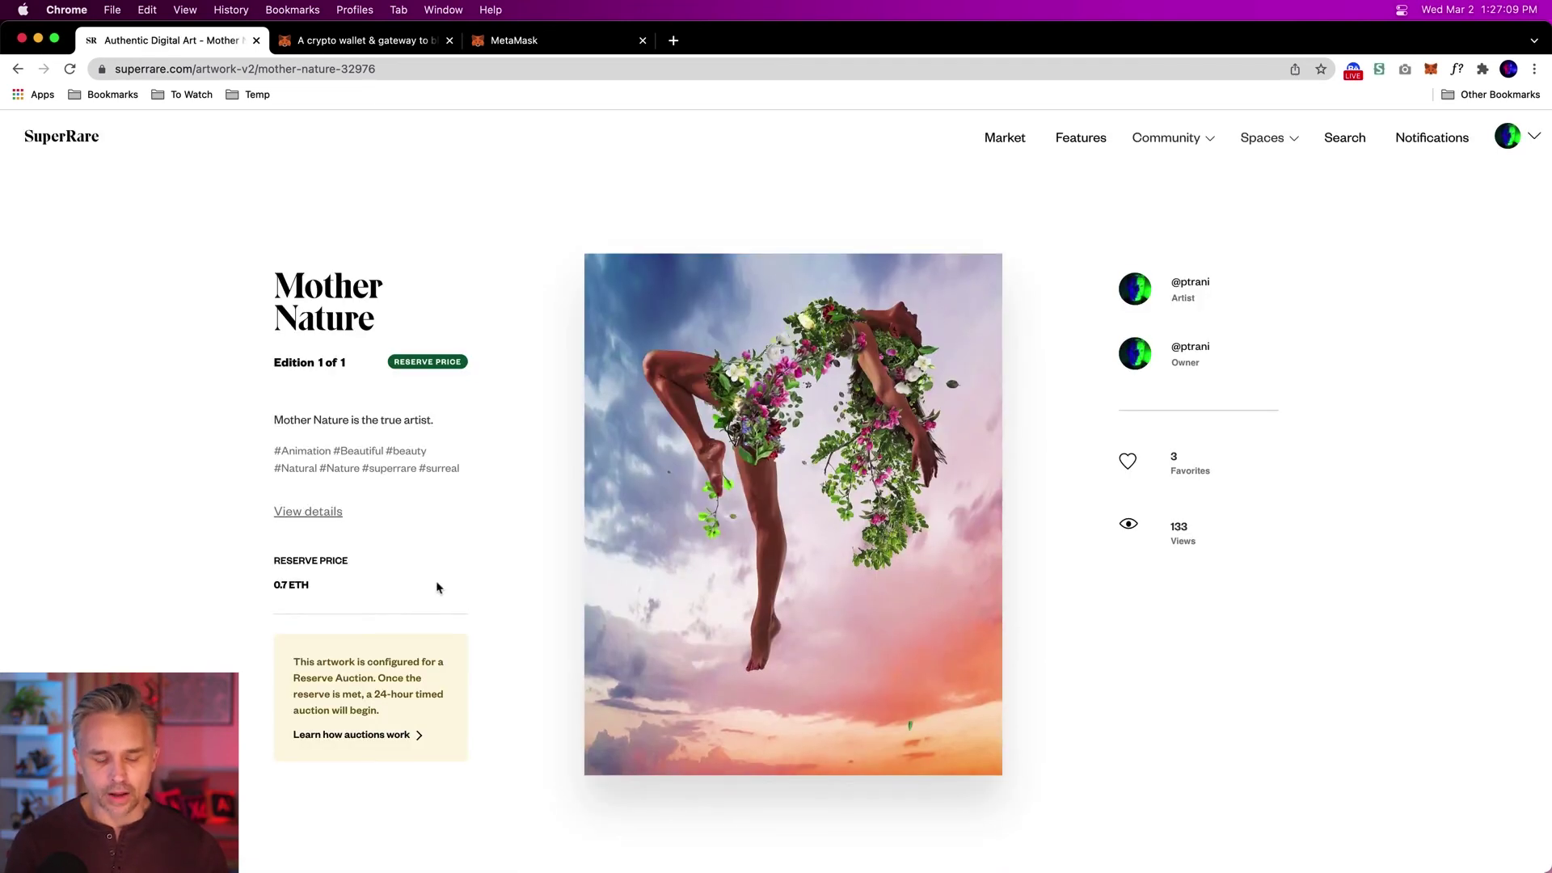
pyautogui.scroll(-1, 441, 587)
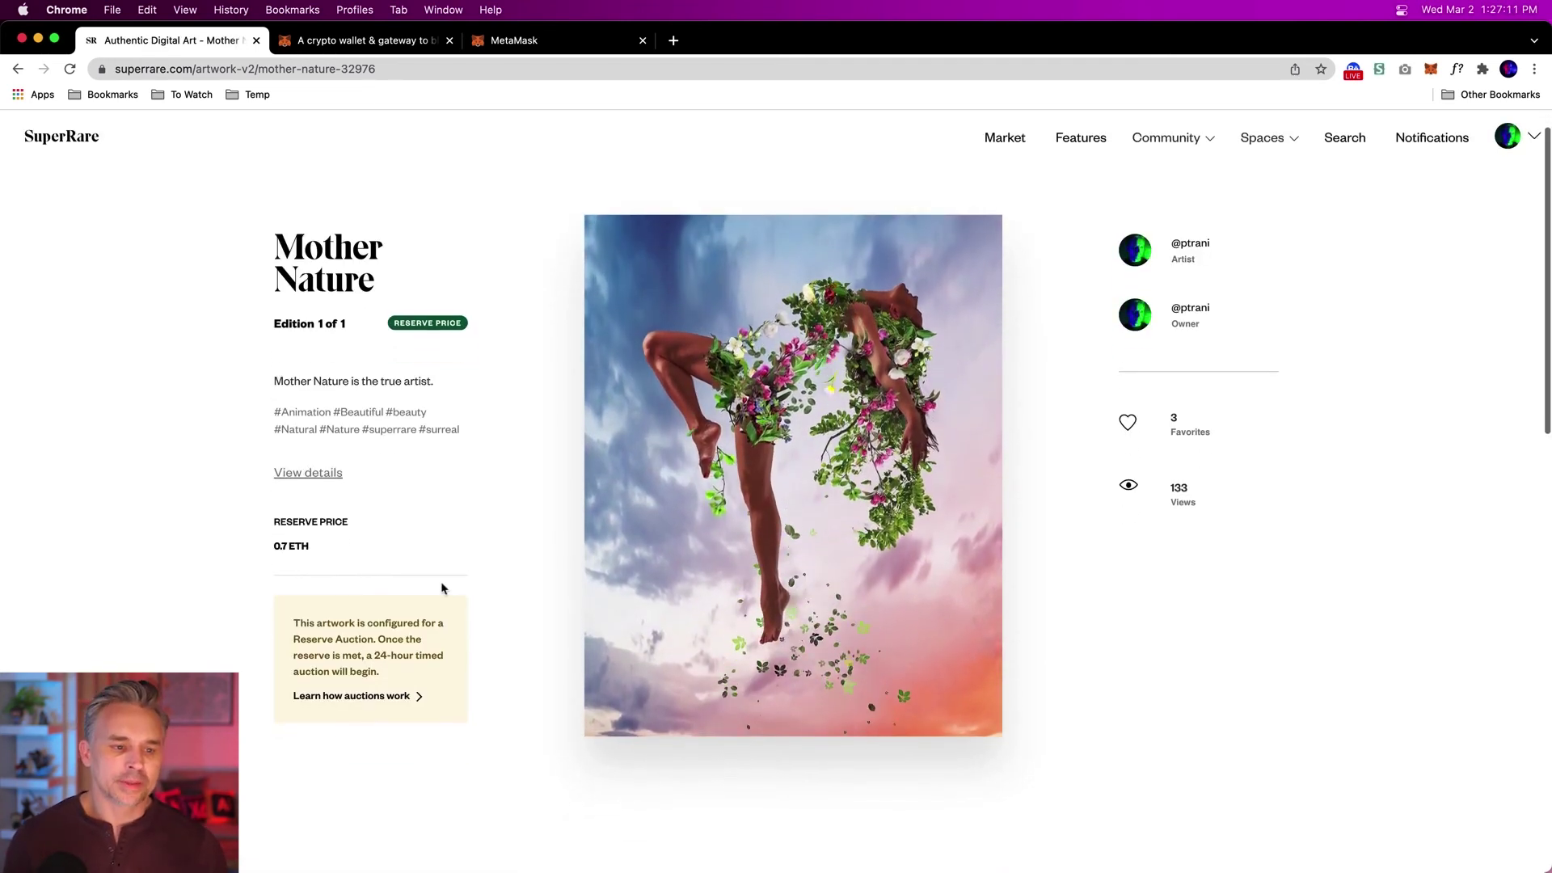